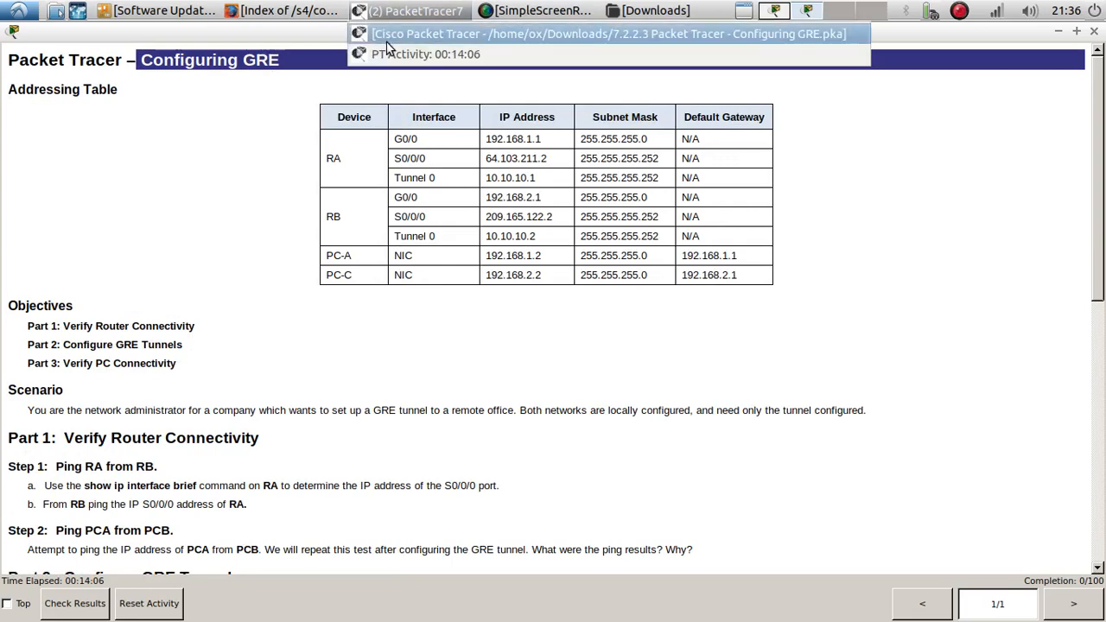
Review the network topology and read the objectives and scenario in the GRE activity instructions.
left_click(395, 35)
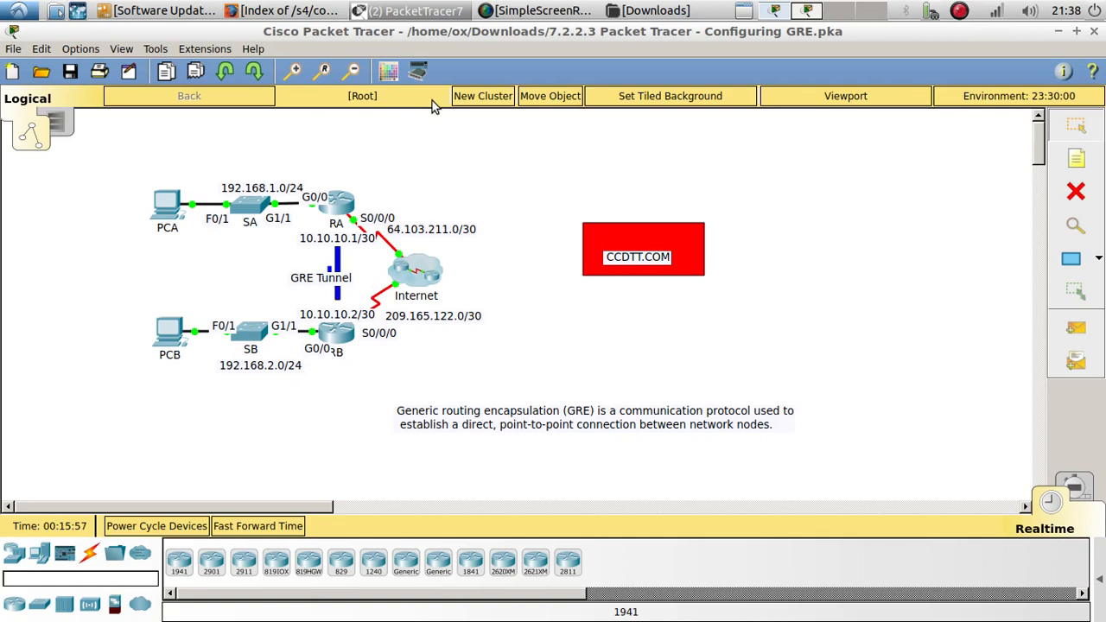
left_click(400, 12)
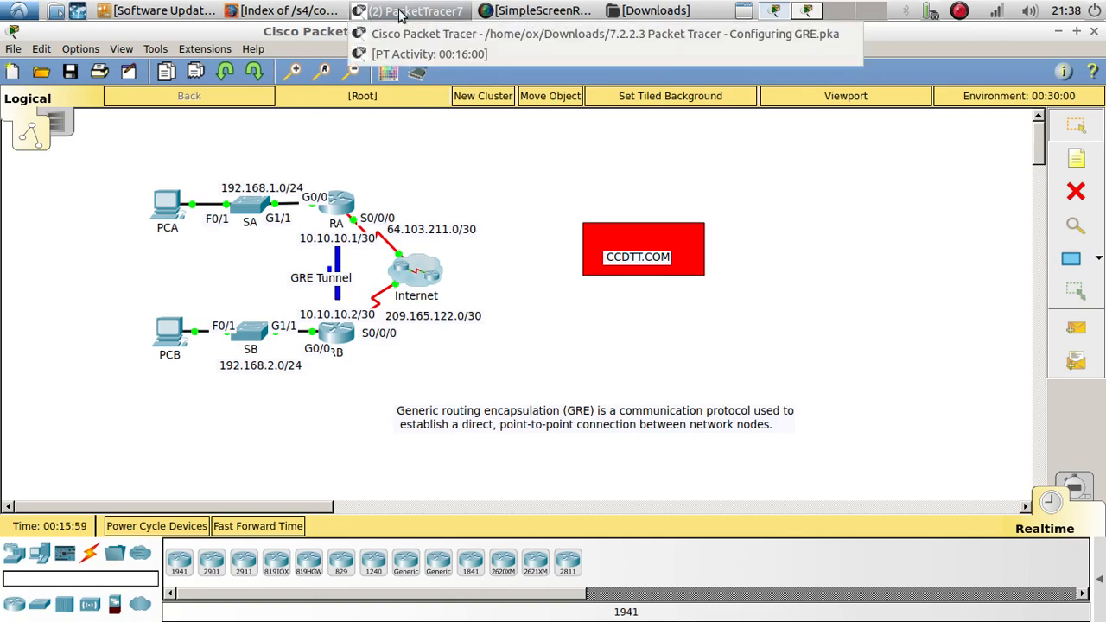
left_click(415, 54)
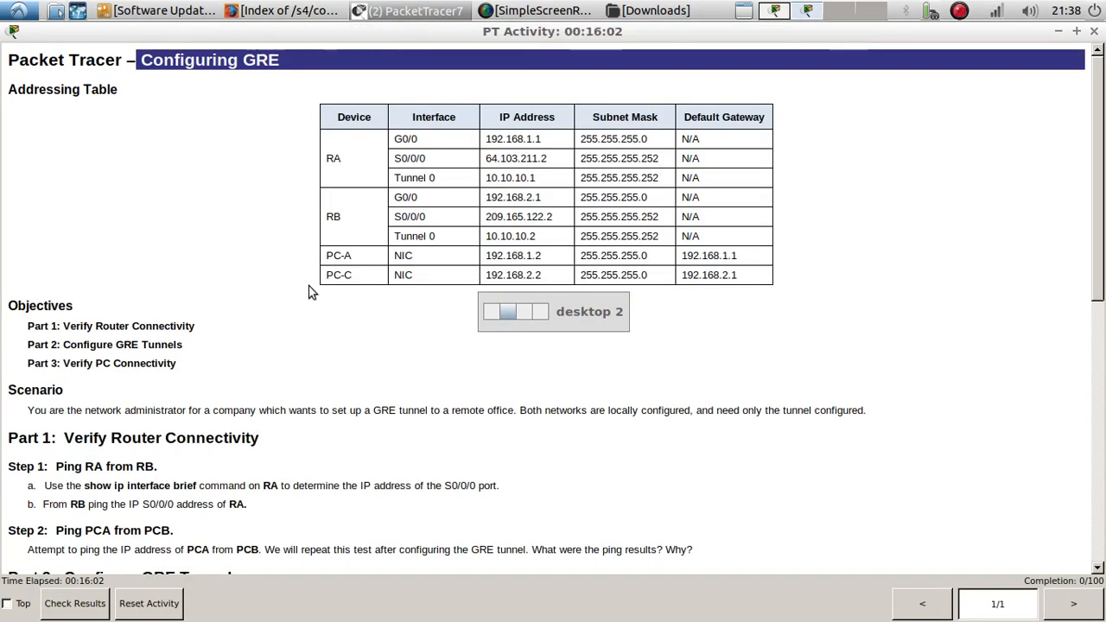
left_click_drag(63, 326, 197, 326)
left_click_drag(65, 344, 186, 346)
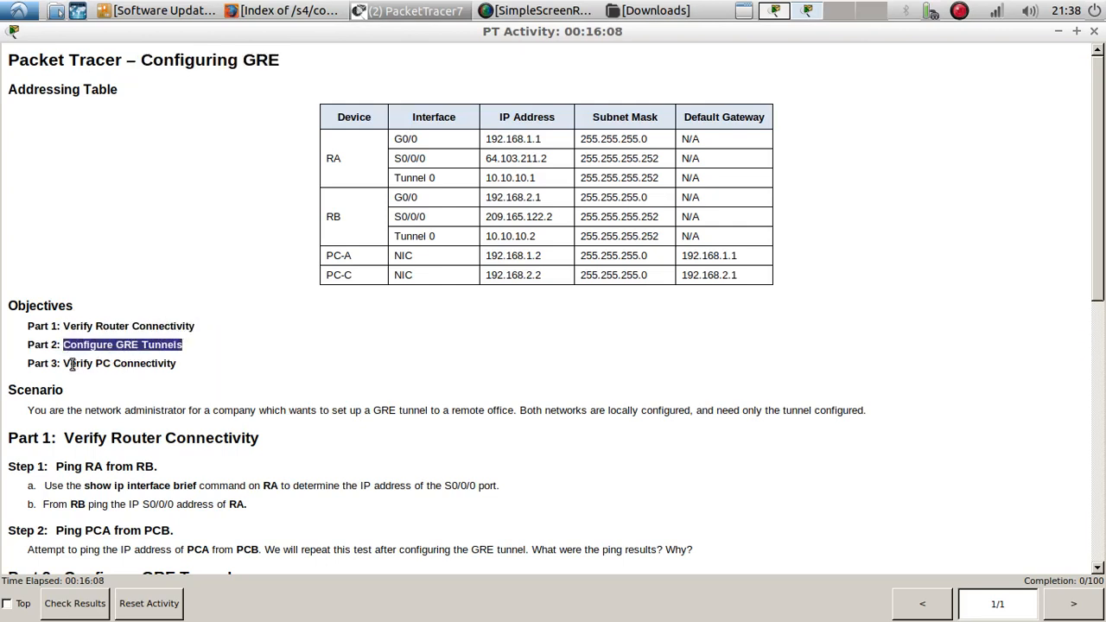
left_click_drag(65, 364, 179, 365)
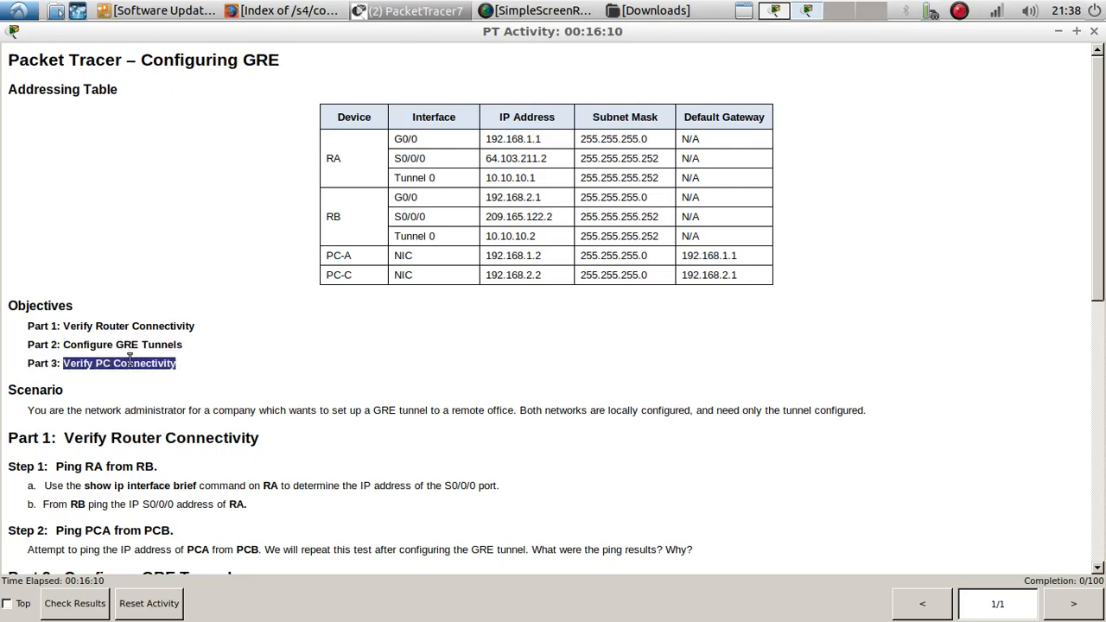
scroll(129, 359, "down", 4)
scroll(130, 359, "up", 3)
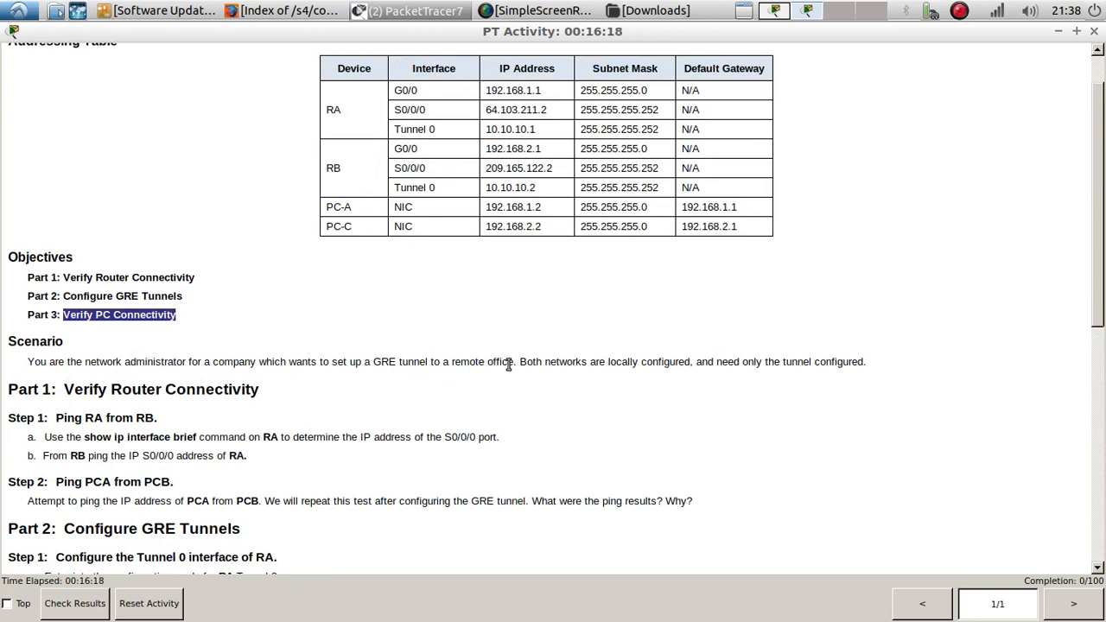
left_click_drag(488, 363, 510, 364)
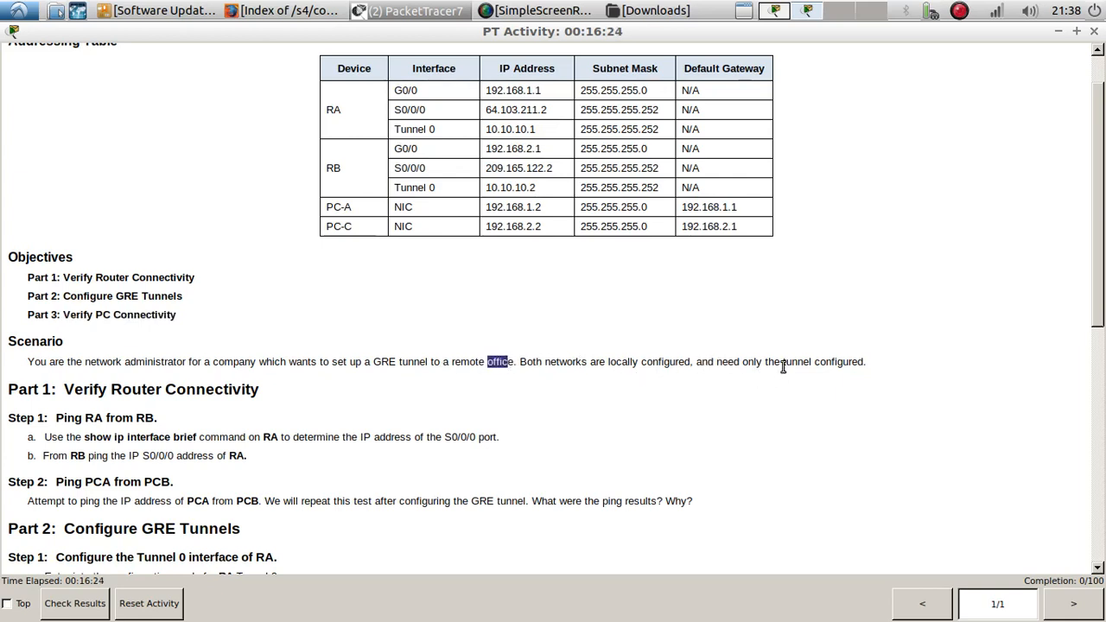
scroll(87, 342, "down", 1)
scroll(87, 342, "down", 2)
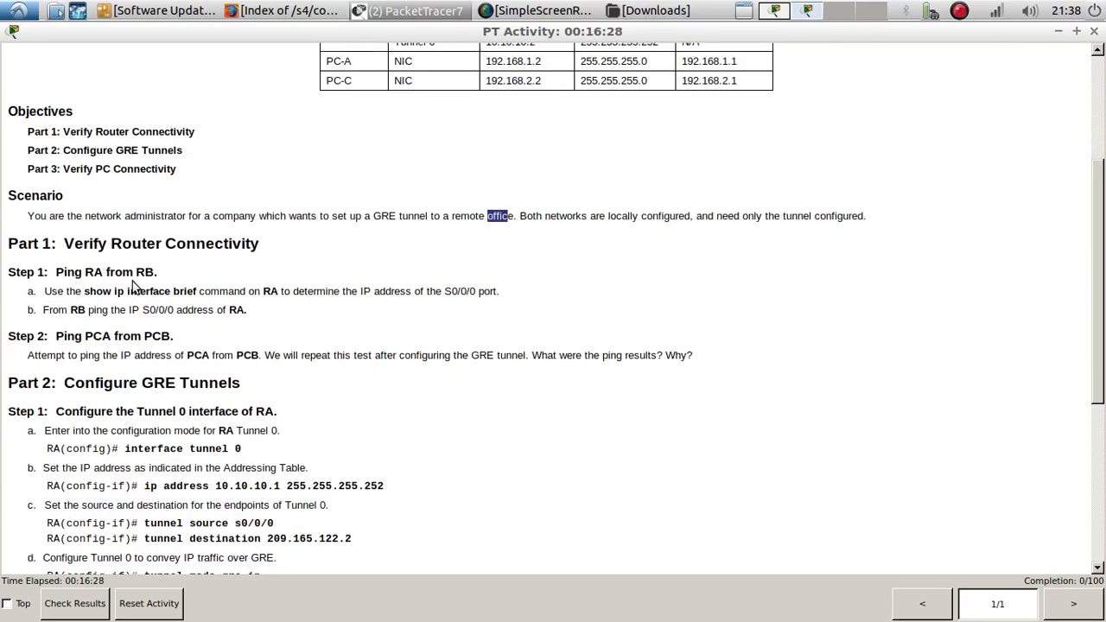
Read Part 1 Step 1 of the instructions and look up RA's S0/0/0 IP address in the addressing table.
scroll(151, 287, "up", 4)
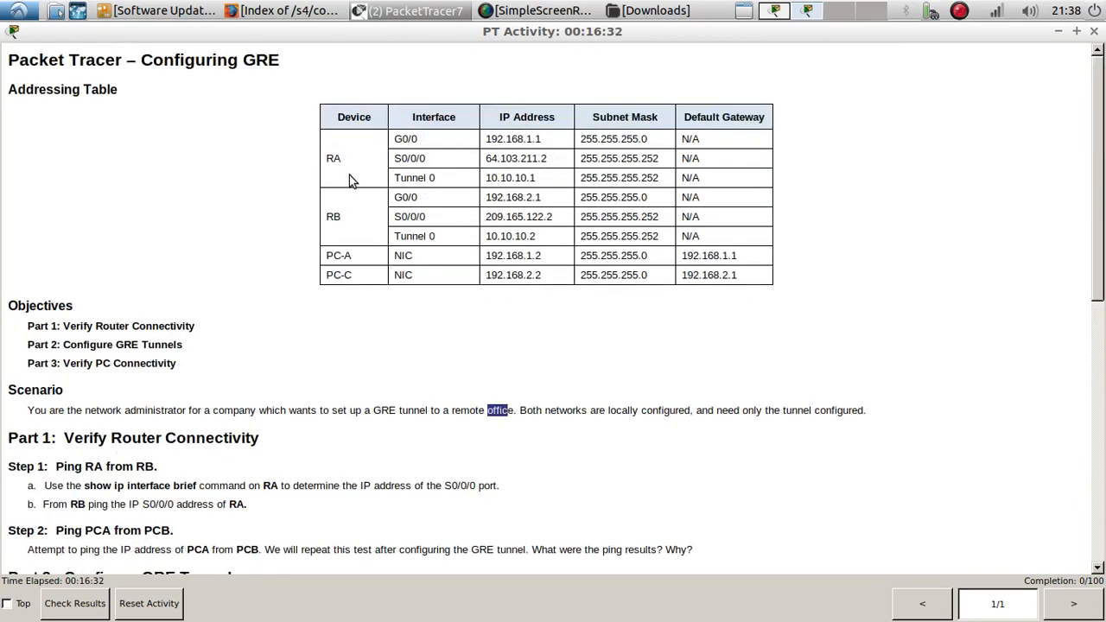
left_click_drag(342, 217, 334, 217)
scroll(198, 442, "down", 1)
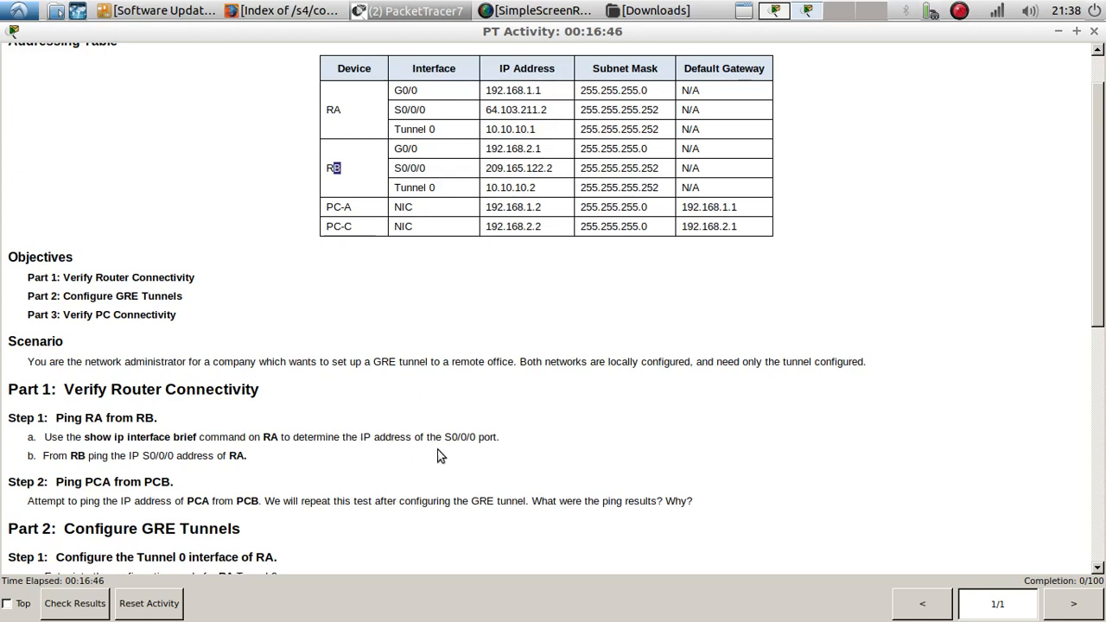
left_click_drag(446, 436, 475, 438)
left_click_drag(485, 110, 556, 107)
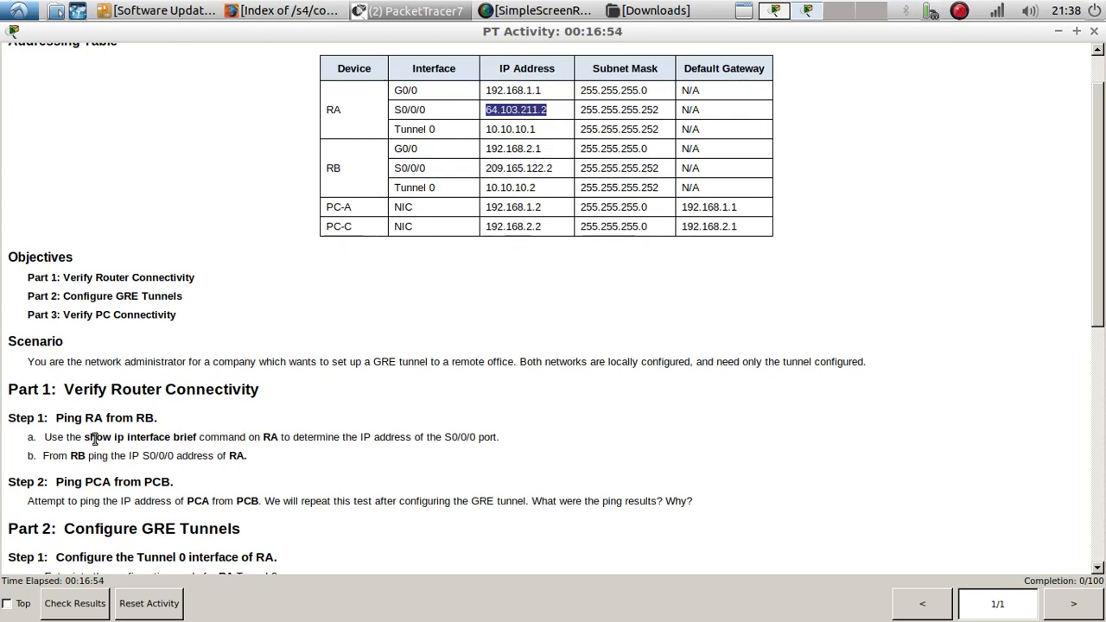
Open router RA's command line from the topology, enlarge its window, and enter privileged EXEC mode.
left_click(427, 11)
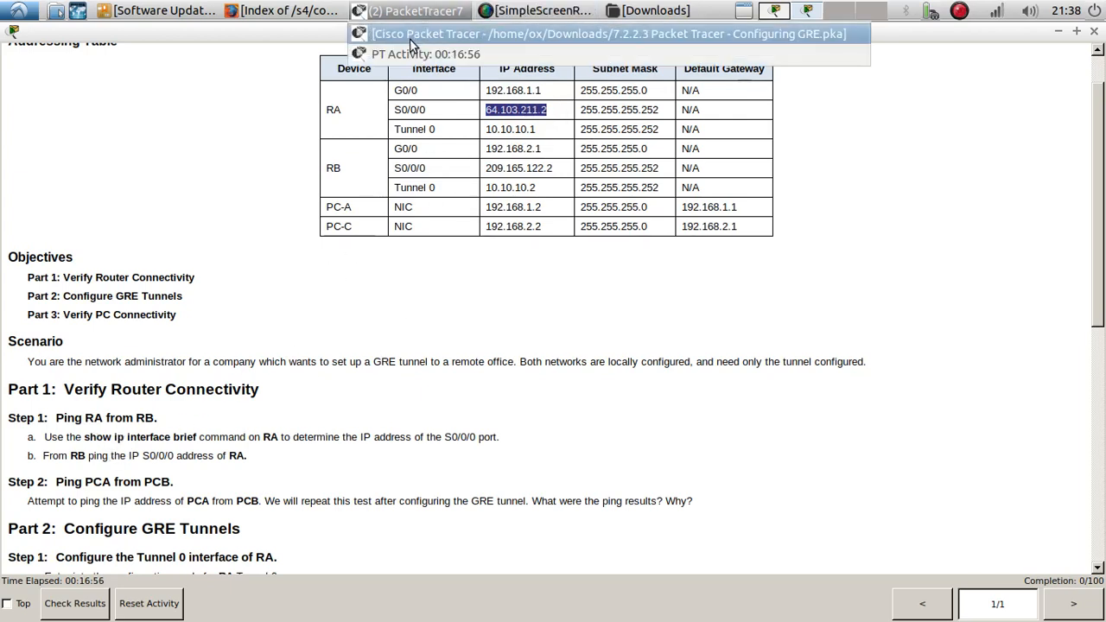
left_click(425, 33)
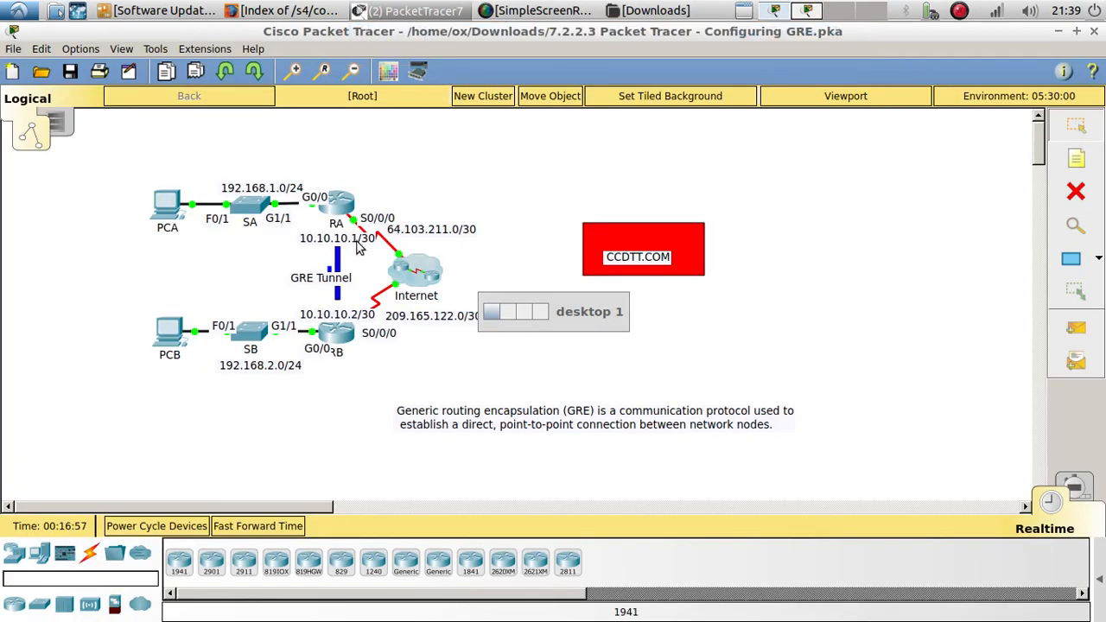
left_click(345, 208)
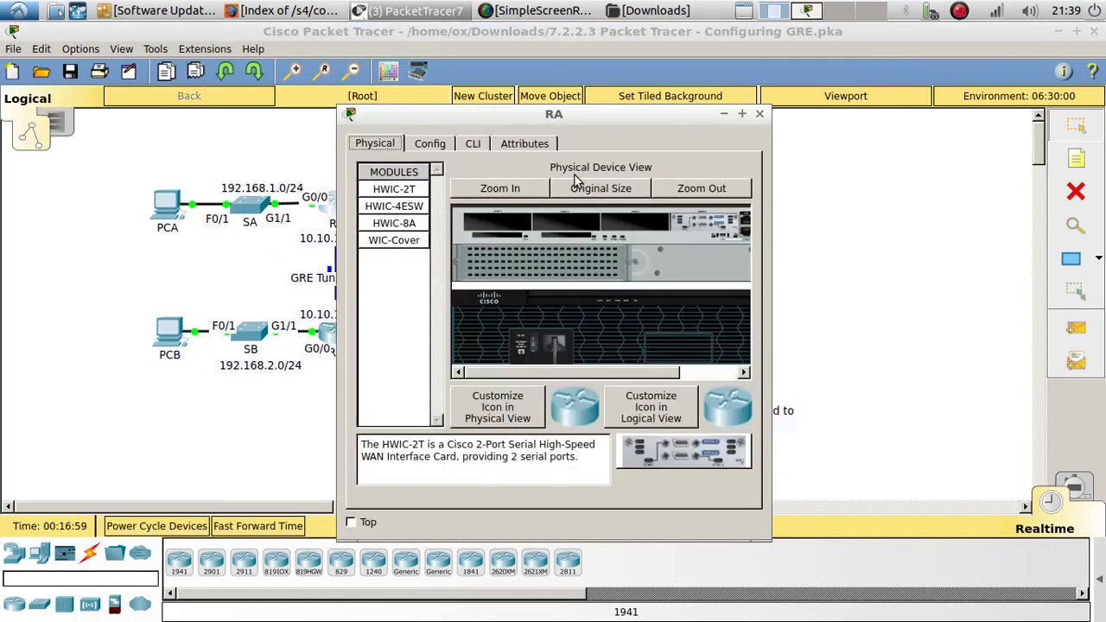
left_click(474, 145)
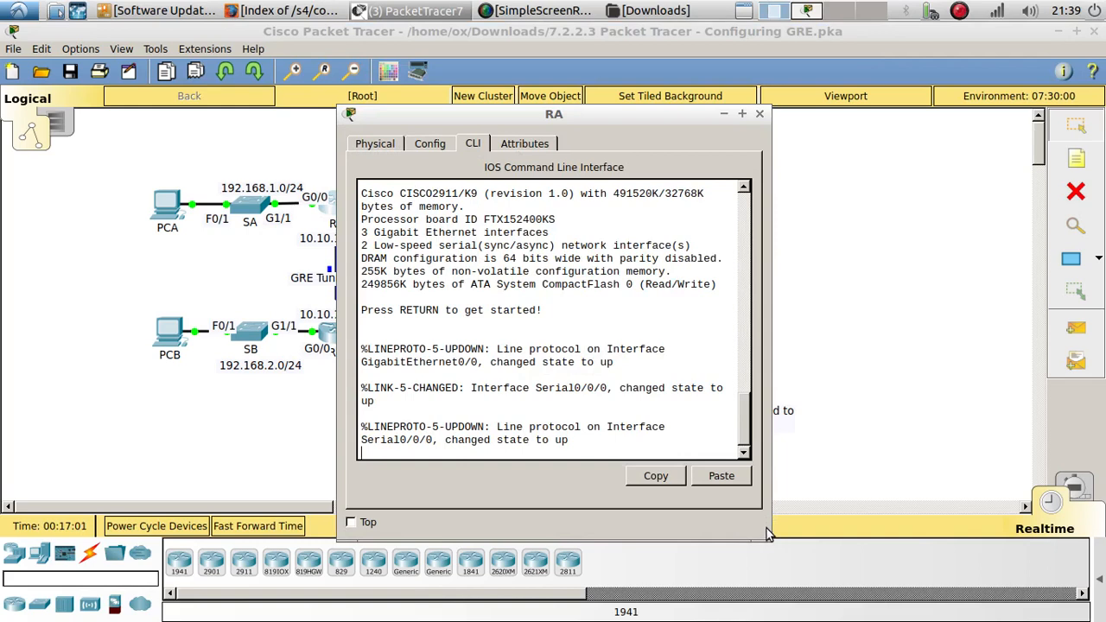
left_click_drag(767, 540, 1092, 594)
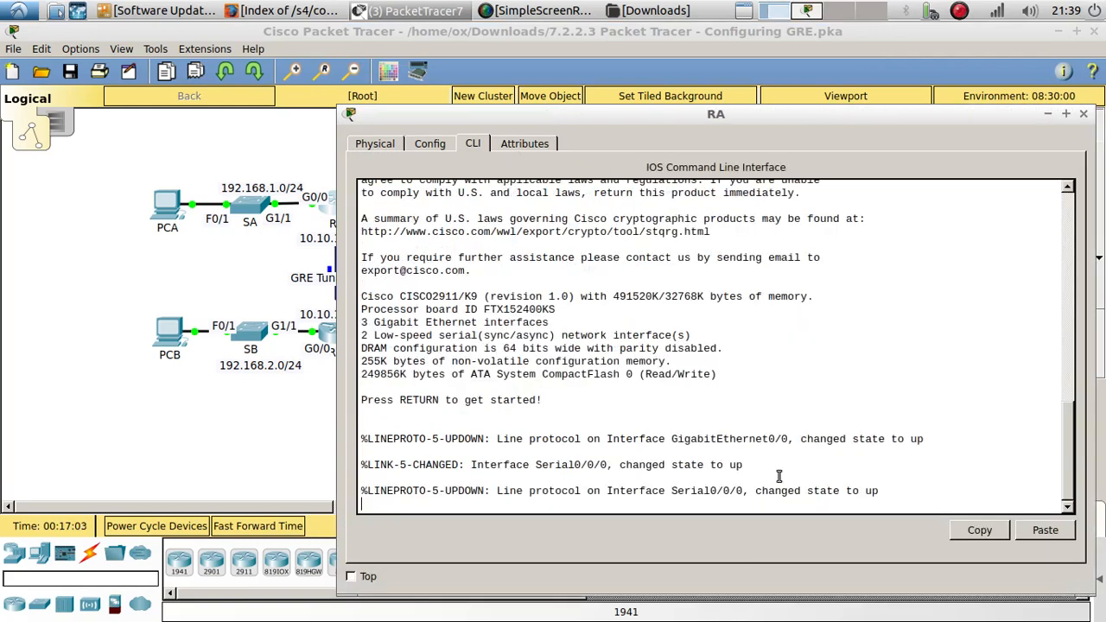
key("Return")
type("en")
key("Return")
key("Return")
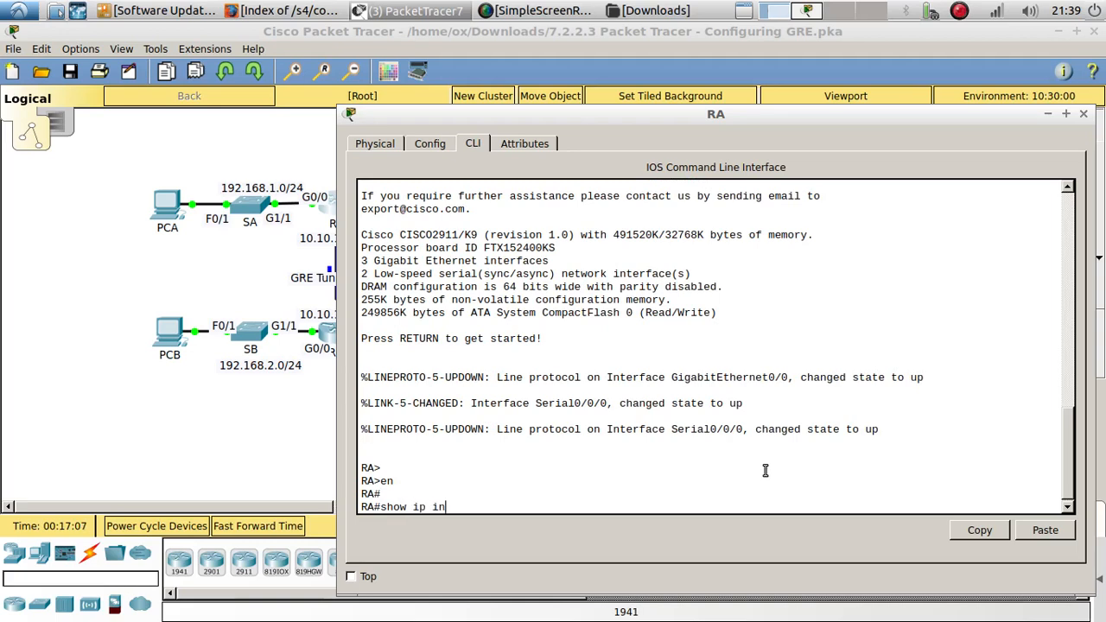
Run show ip int brief on RA and copy the Serial0/0/0 IP address from the output.
type("show ip int br")
key("Tab")
key("Return")
key("Return")
key("Return")
key("Return")
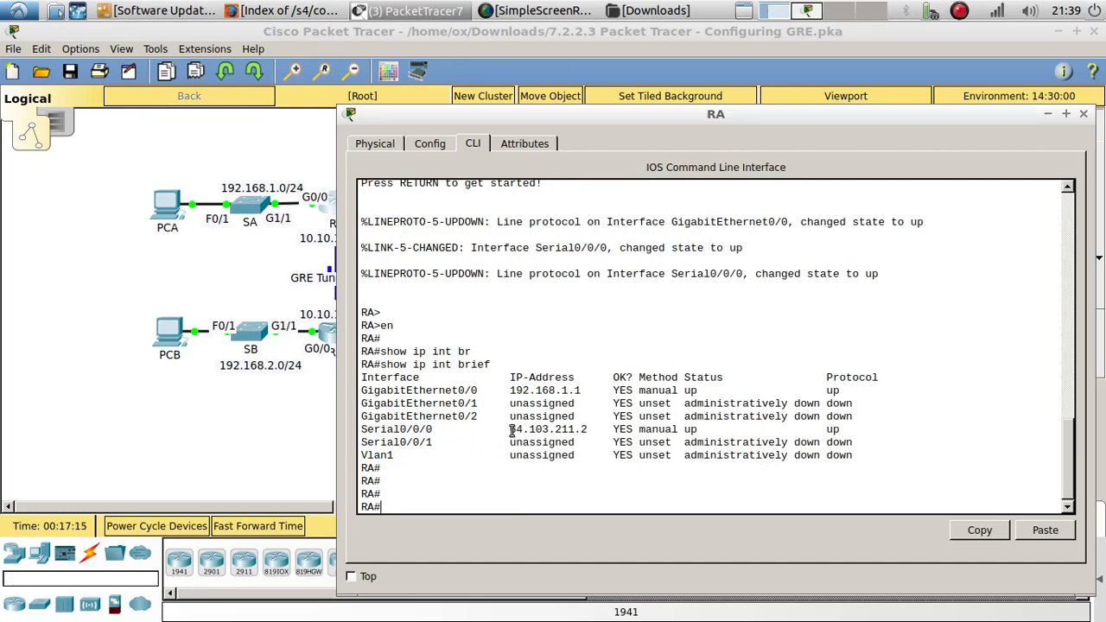
left_click_drag(512, 429, 589, 429)
left_click(979, 529)
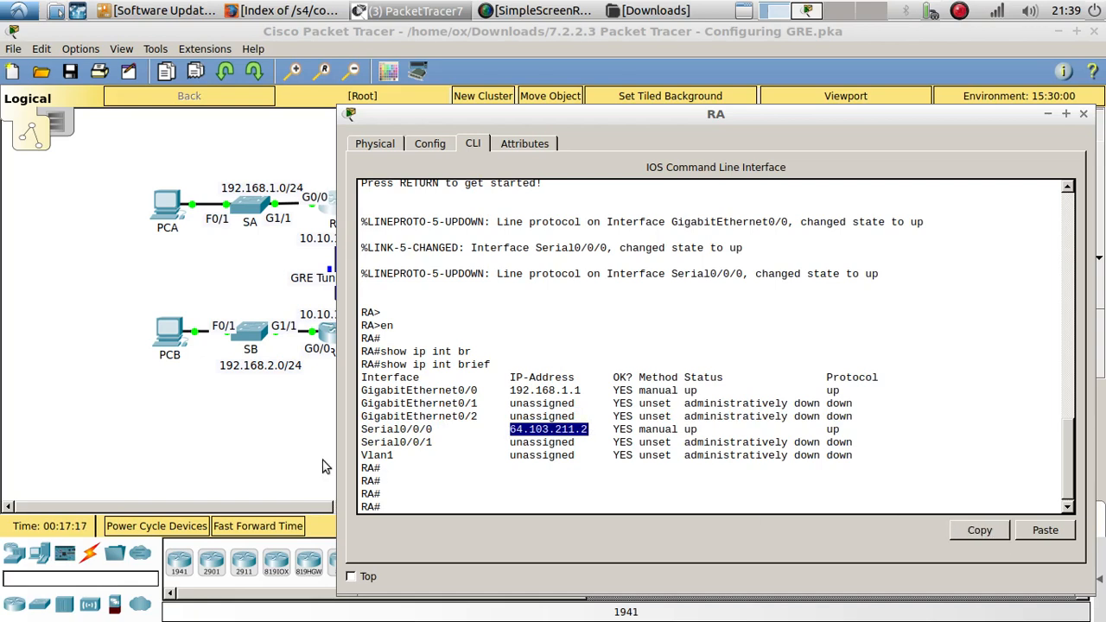
Enter privileged EXEC mode on router RB and ping RA's S0/0/0 address, 64.103.211.2.
left_click(322, 467)
left_click(349, 336)
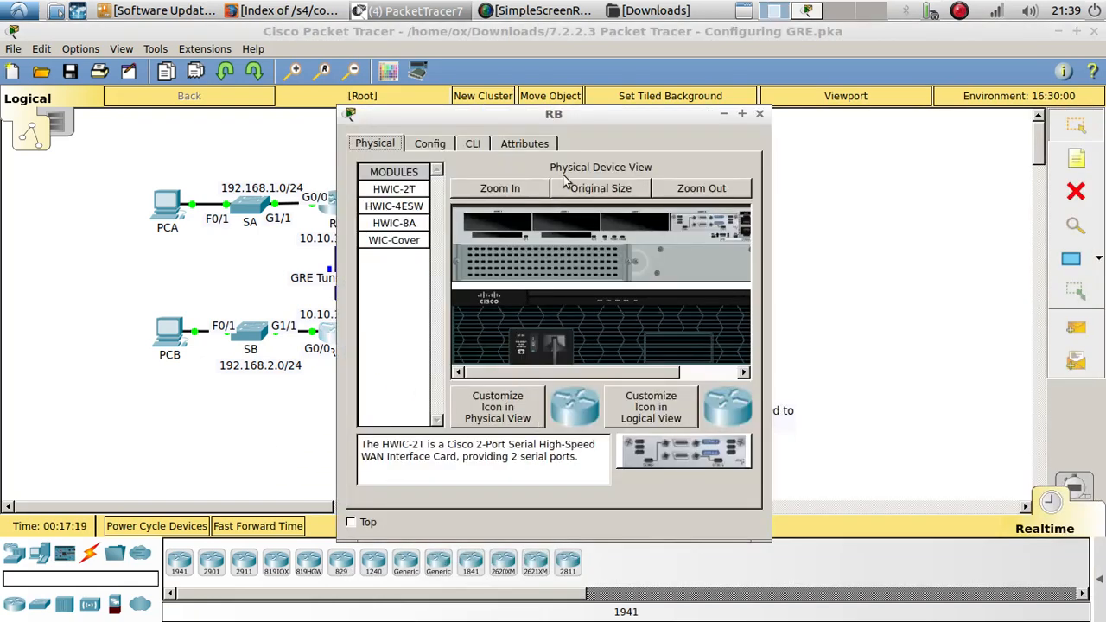
left_click(472, 147)
key("Return")
type("en")
key("Return")
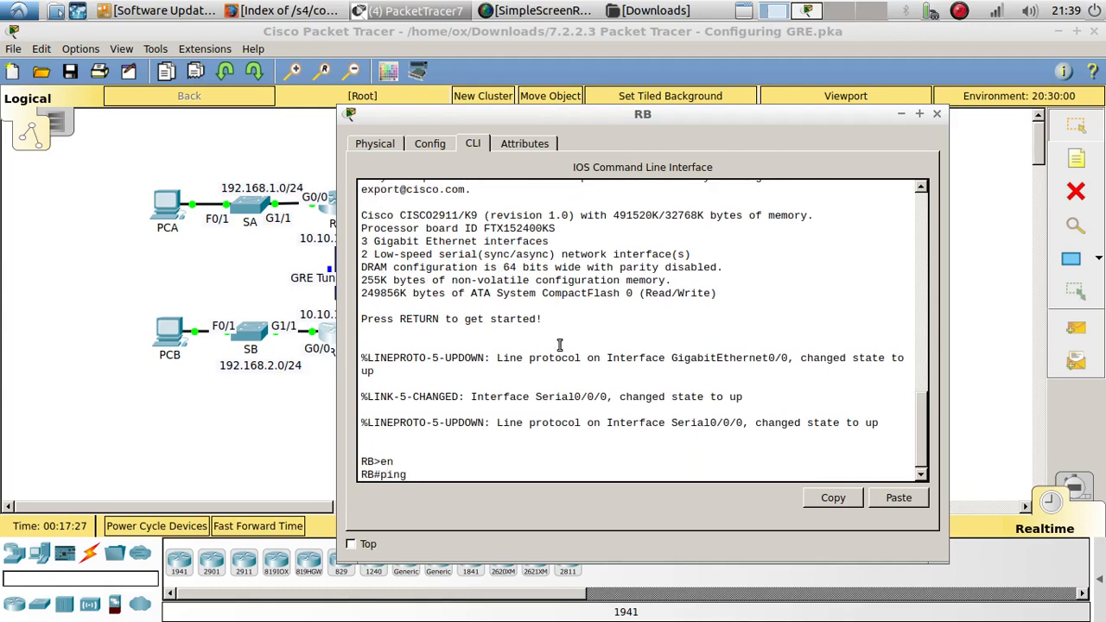
left_click(897, 499)
key("Return")
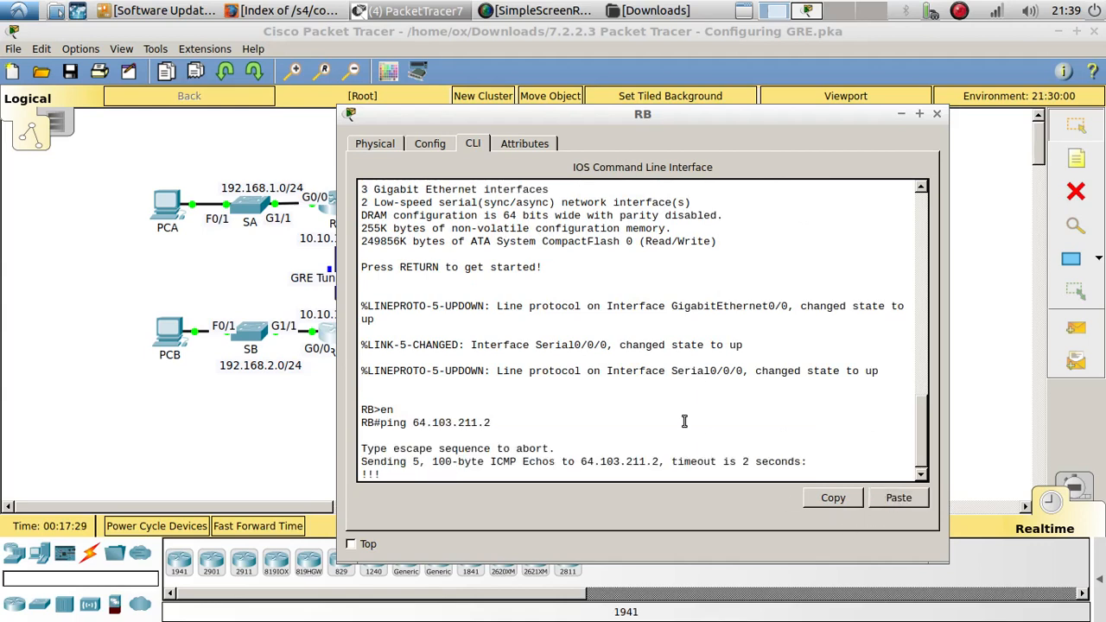
left_click_drag(398, 435, 350, 423)
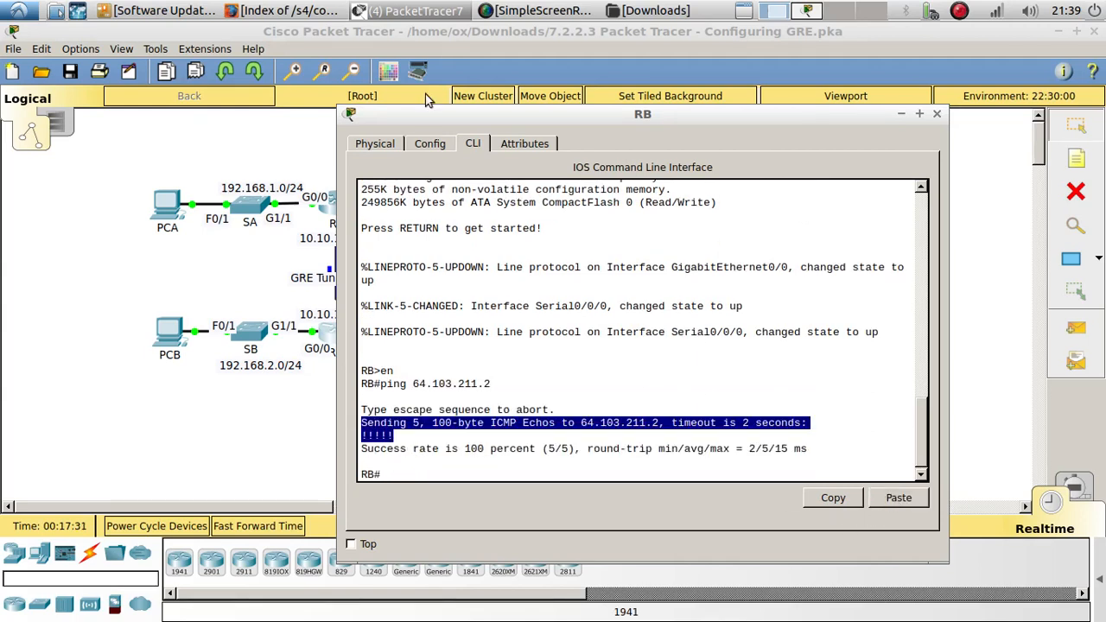
Return to the activity instructions and read Part 1 from Step 1b through Step 2 on pinging PCA from PCB.
left_click(433, 19)
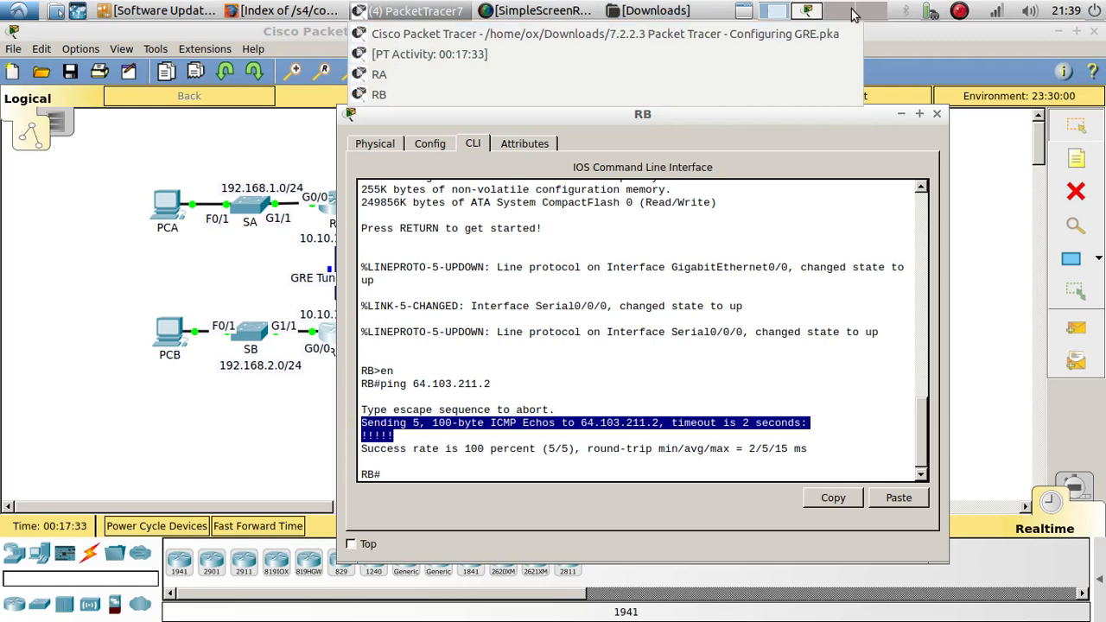
left_click(773, 32)
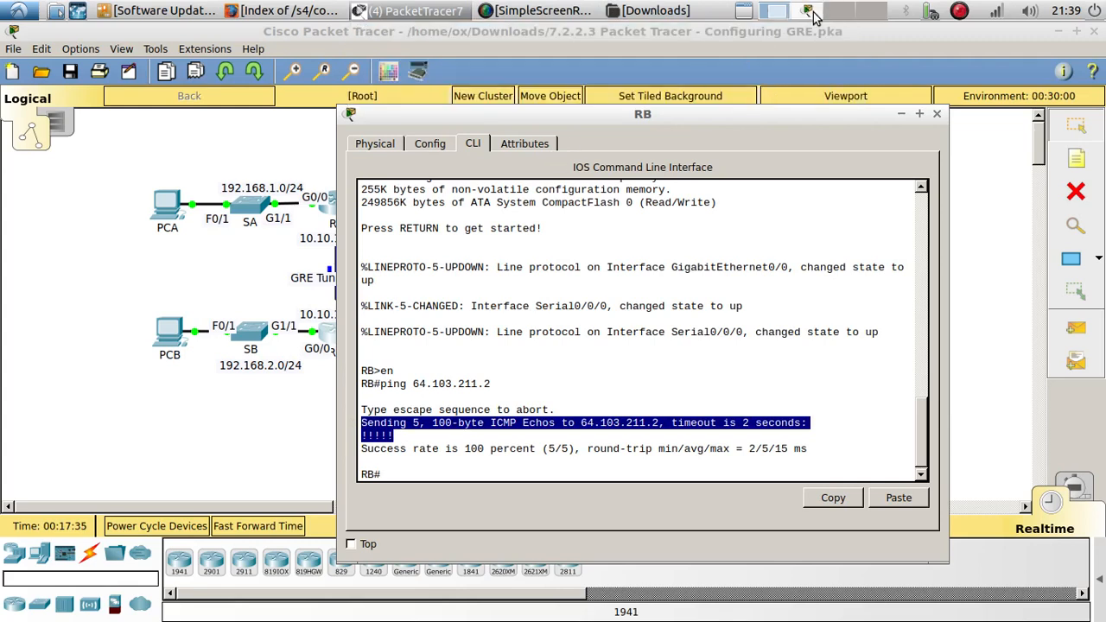
left_click(781, 12)
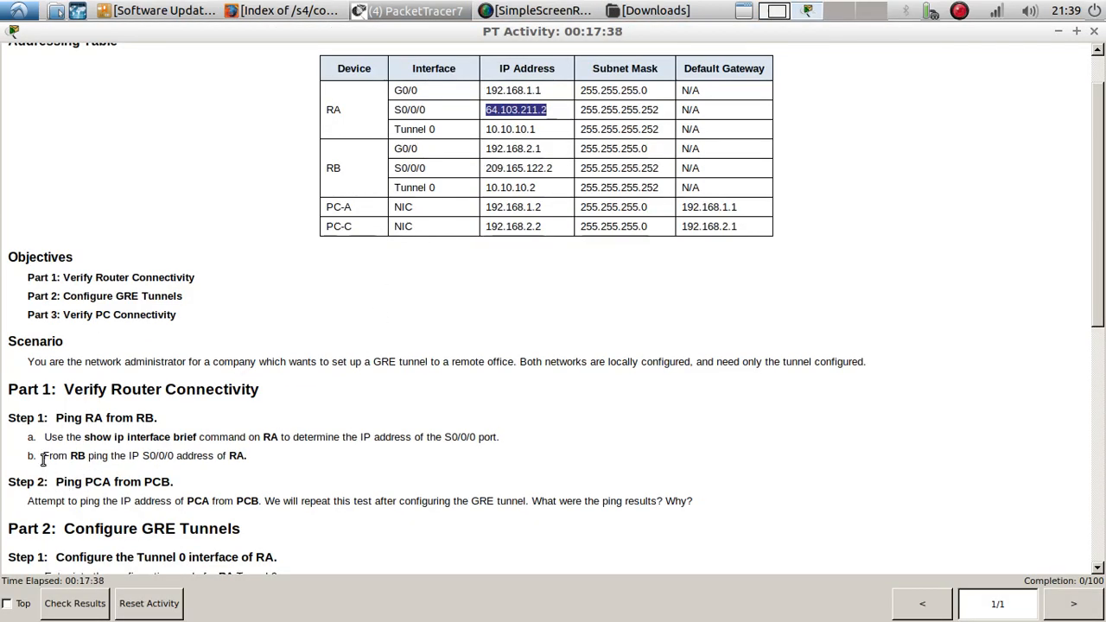
left_click_drag(41, 455, 173, 454)
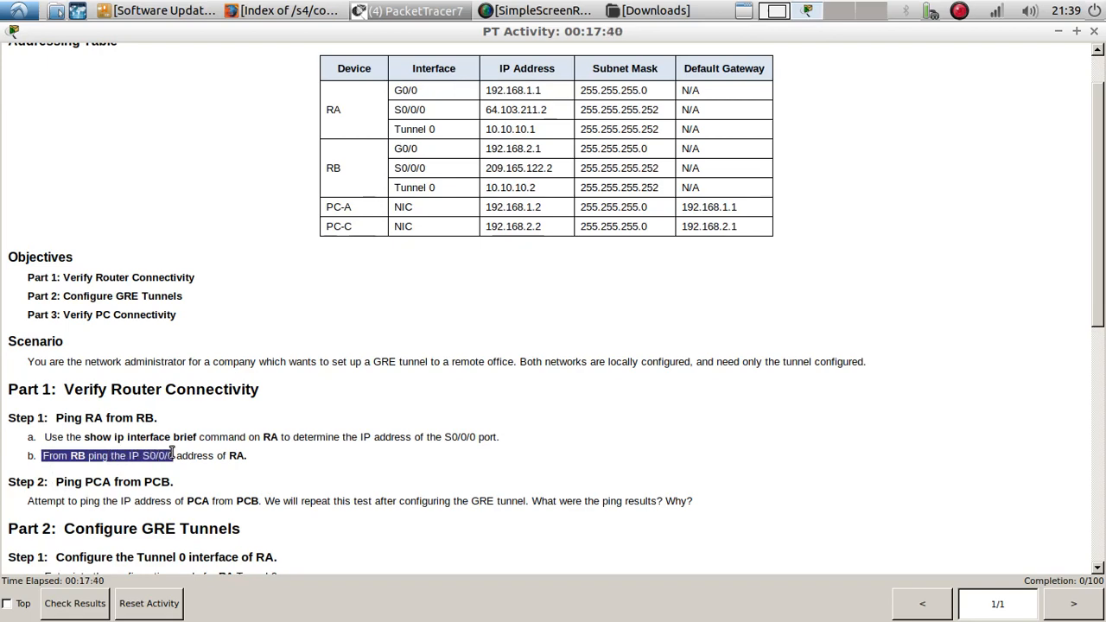
left_click(242, 455)
scroll(242, 456, "down", 2)
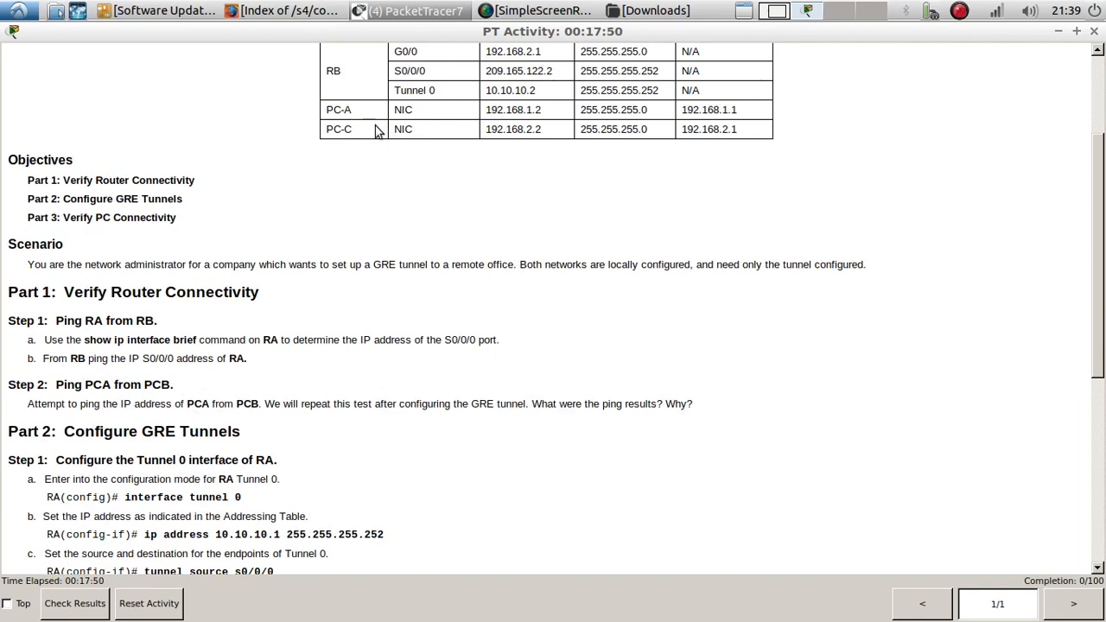
scroll(348, 199, "up", 1)
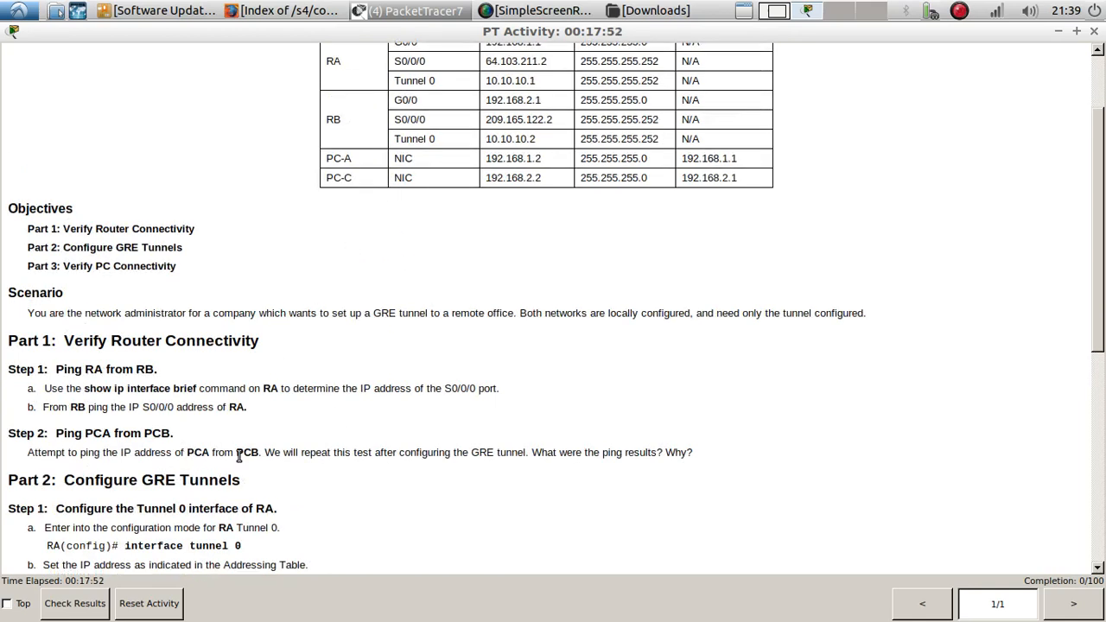
left_click_drag(237, 454, 246, 456)
Switch back to the topology and open PCB's device window.
left_click(436, 10)
left_click(420, 35)
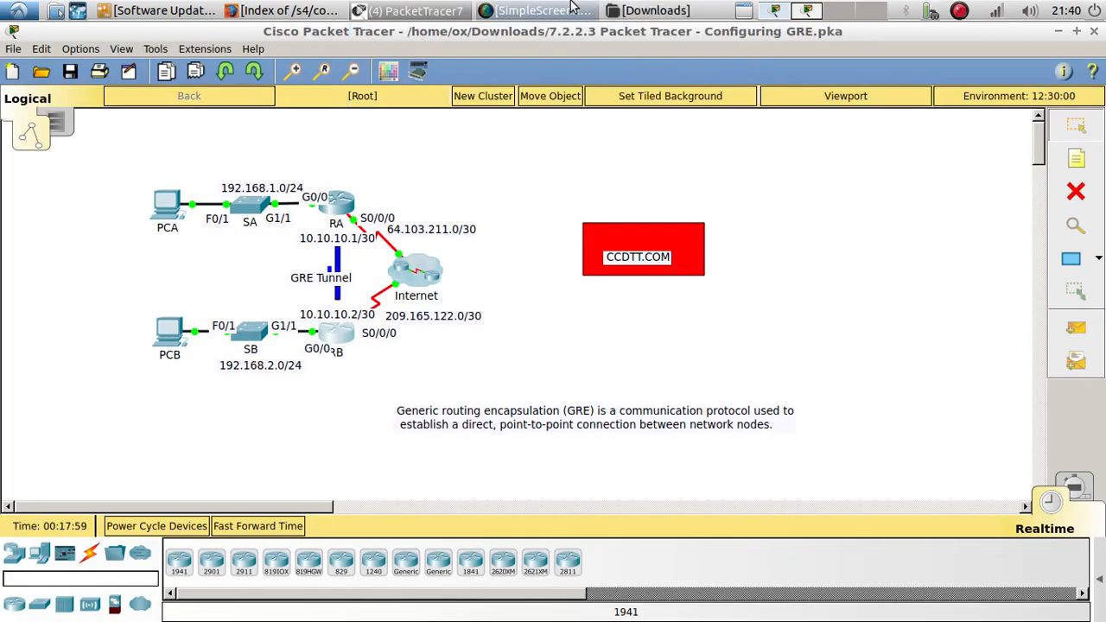
left_click(175, 335)
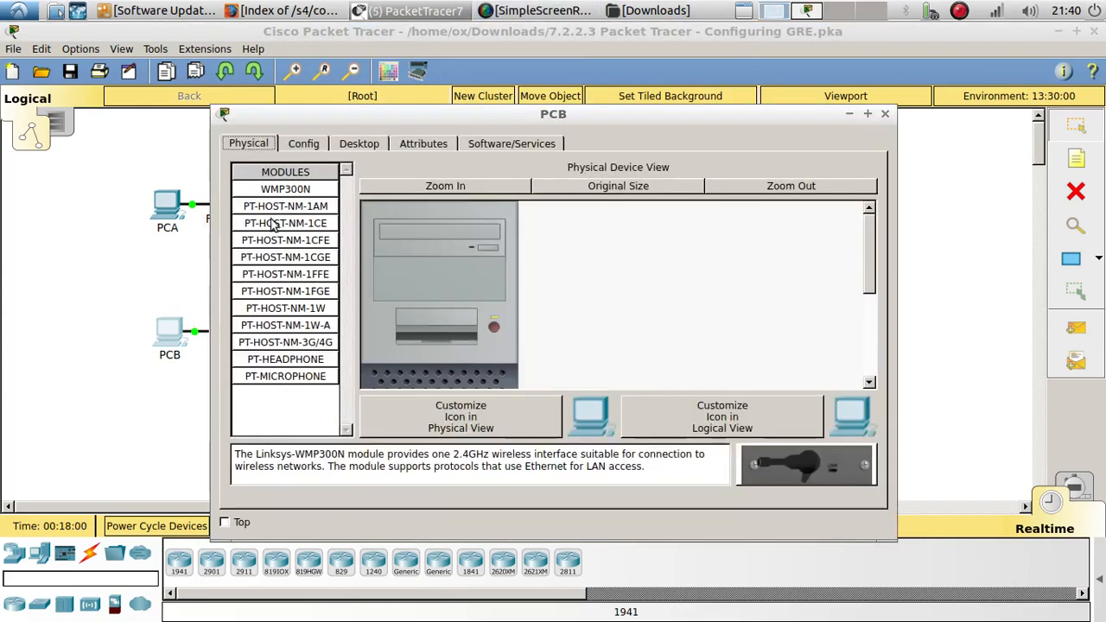
left_click(316, 143)
left_click(552, 346)
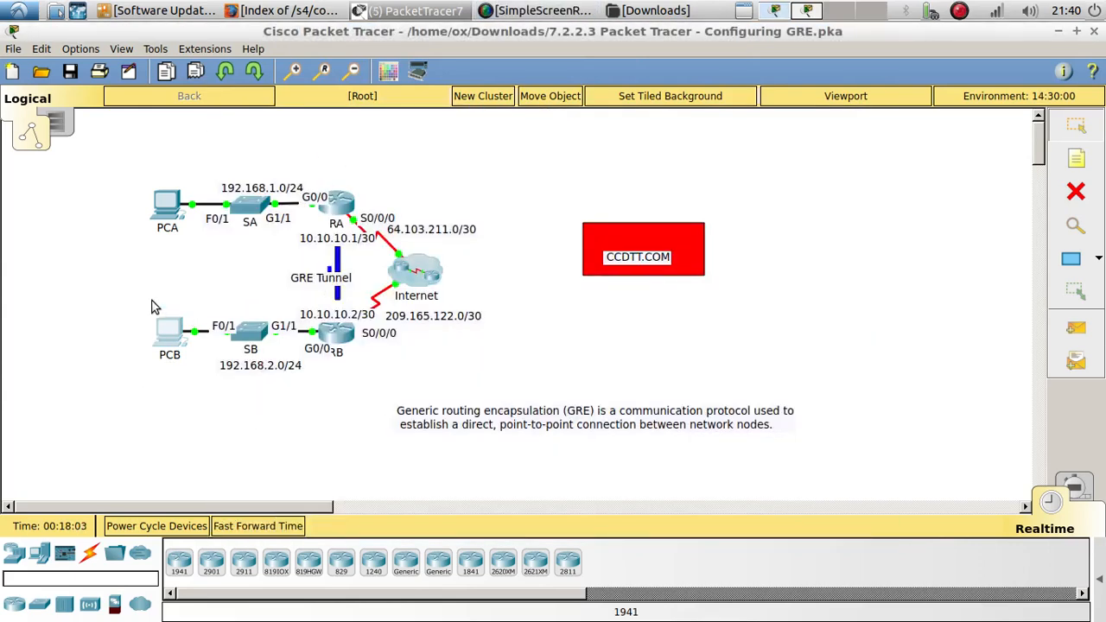
Check PCA's IP address in its IP Configuration, and close the PCA window.
left_click(167, 203)
left_click(353, 145)
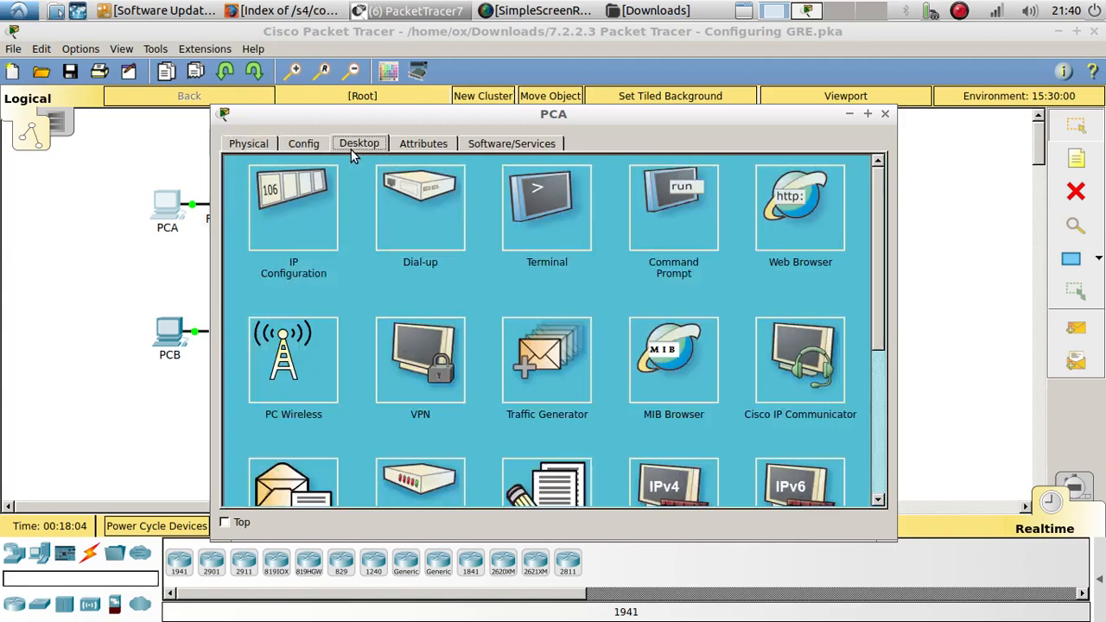
left_click(329, 198)
left_click_drag(565, 243, 444, 245)
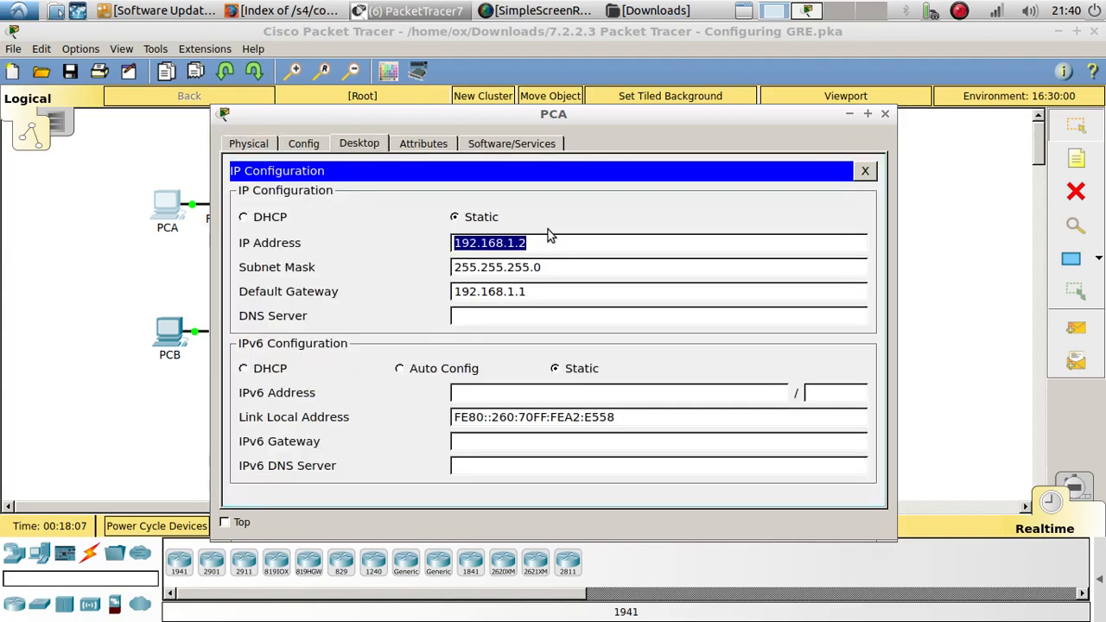
left_click(885, 114)
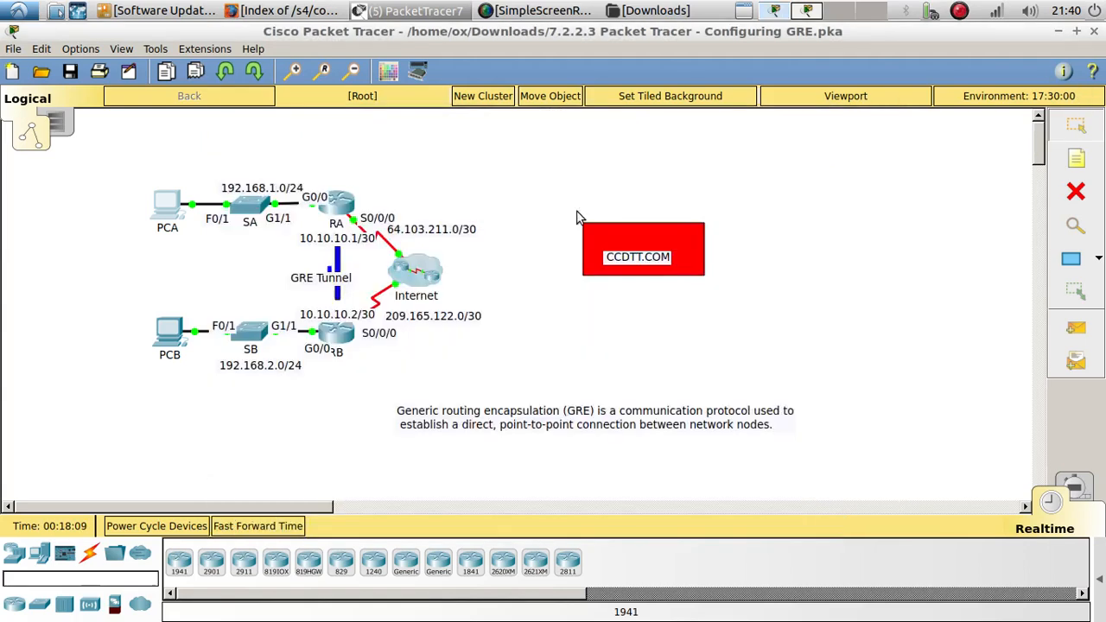
Ping PCA's address 192.168.1.2 from PCB's Command Prompt, and close the PCB window.
left_click(170, 337)
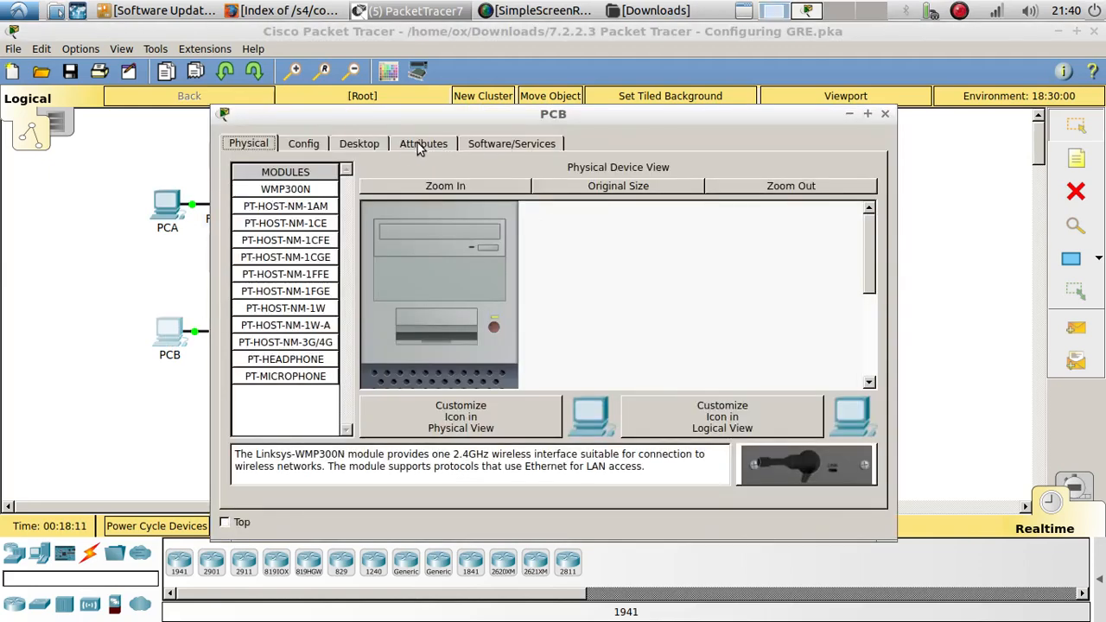
left_click(358, 143)
left_click(664, 212)
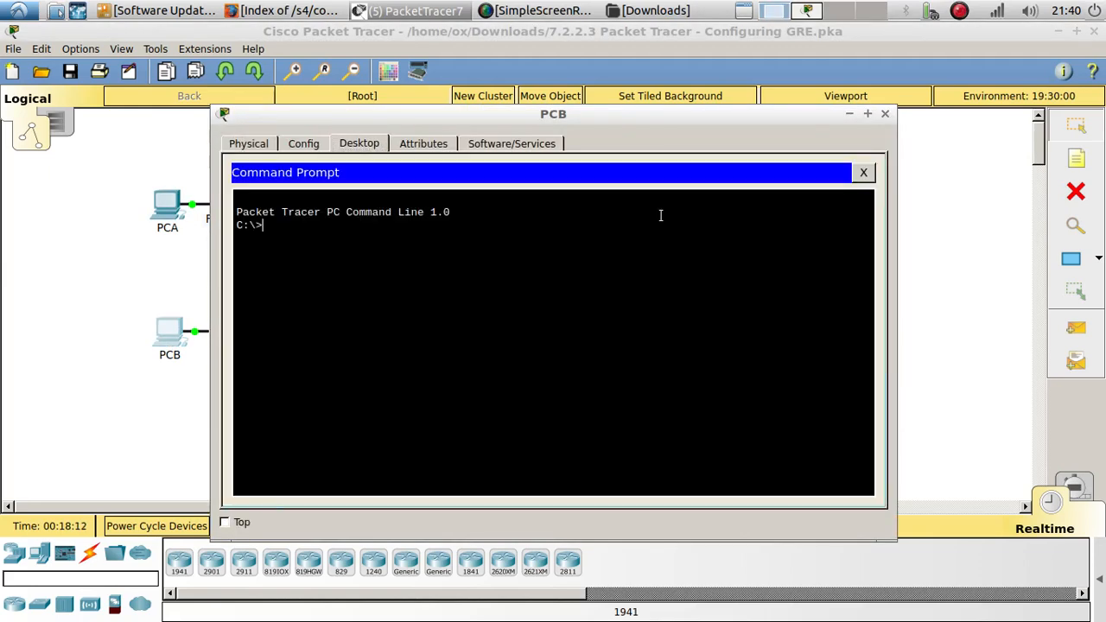
type("ping")
right_click(536, 283)
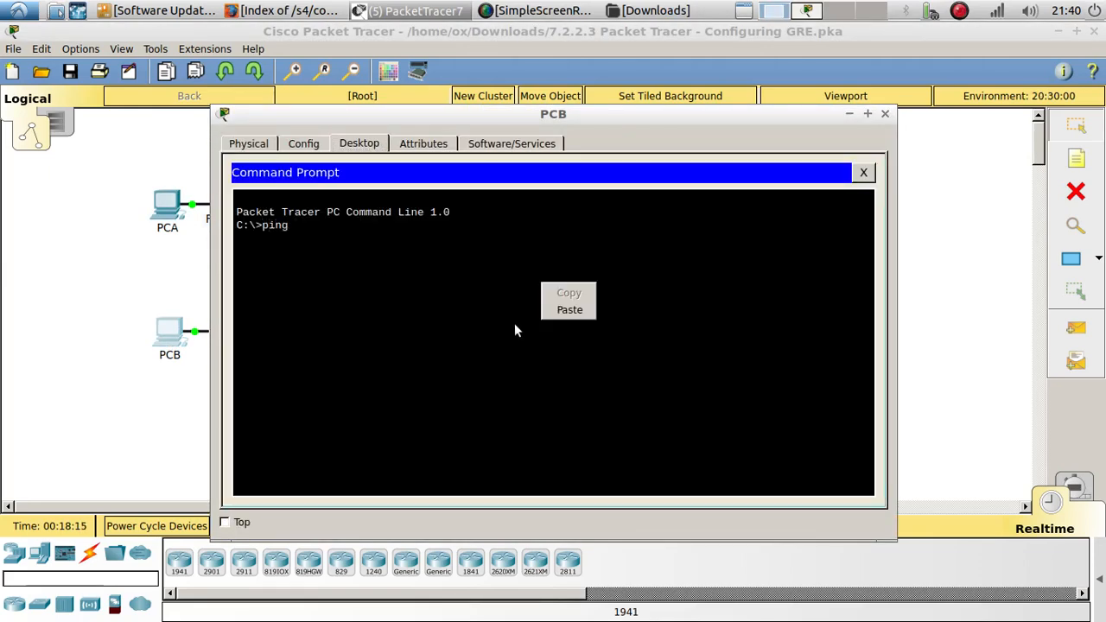
left_click(550, 308)
key("Return")
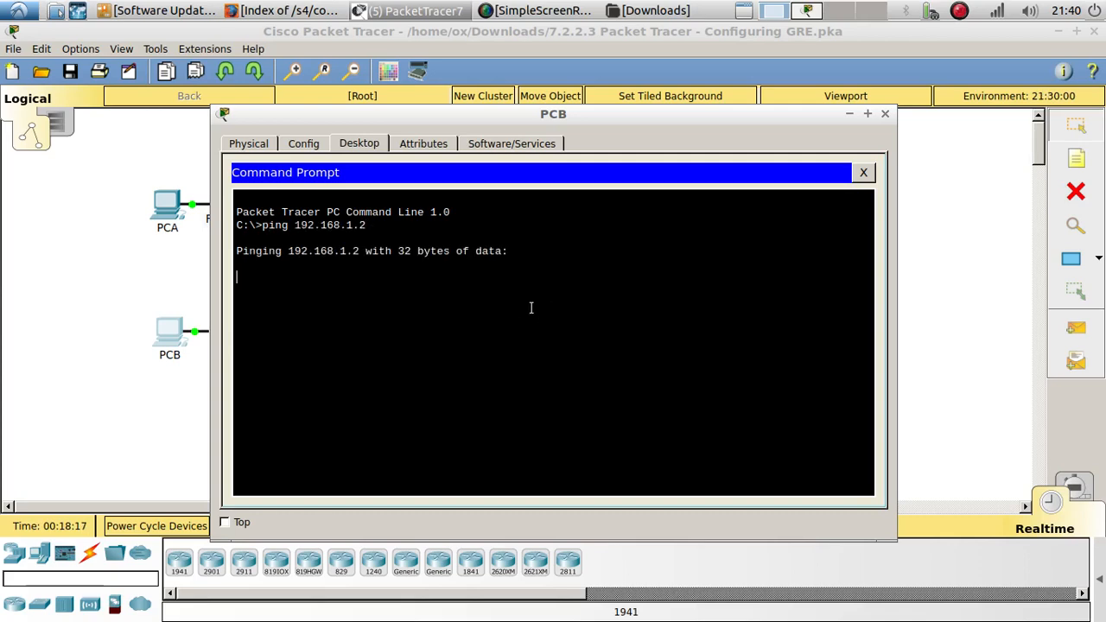
left_click_drag(431, 125, 524, 81)
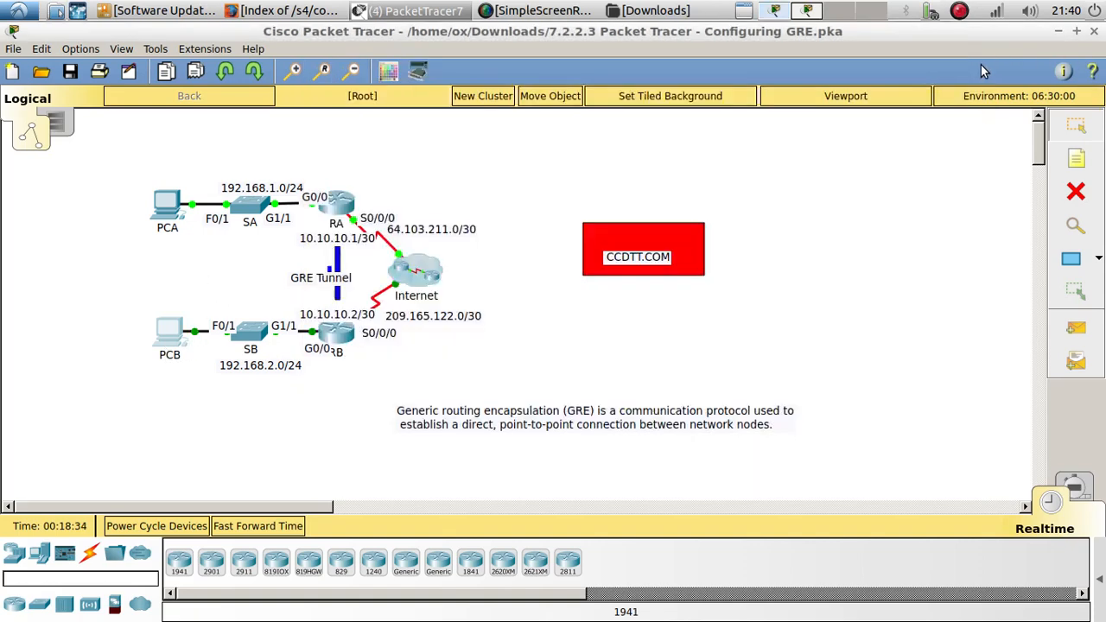
left_click(978, 66)
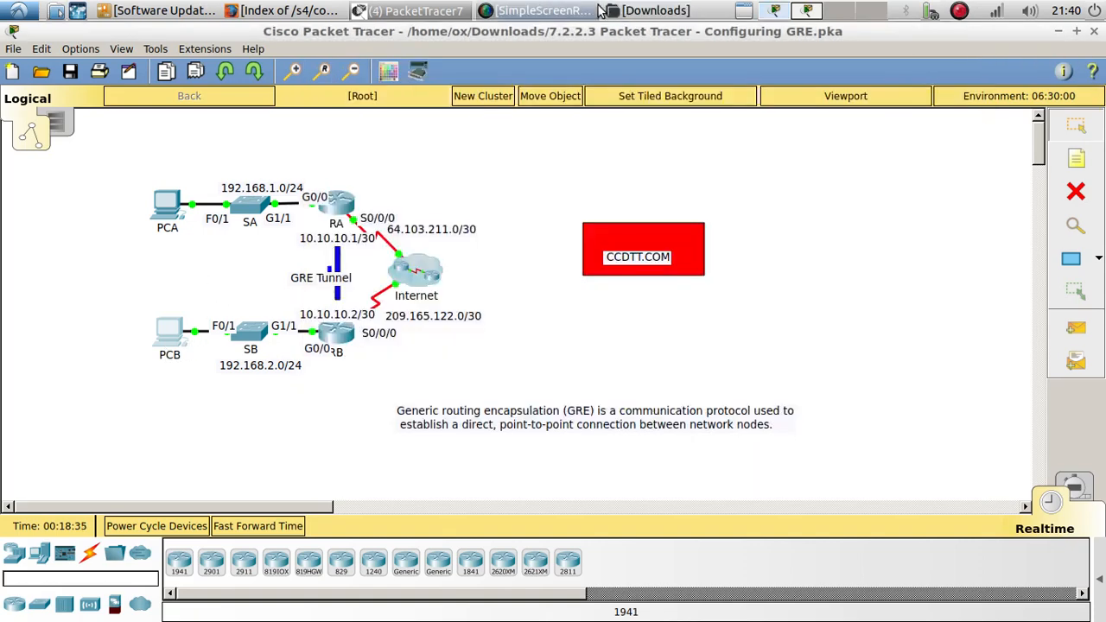
Return to the activity instructions and read Part 1 Step 2 on the ping results and the start of Part 2.
left_click(808, 11)
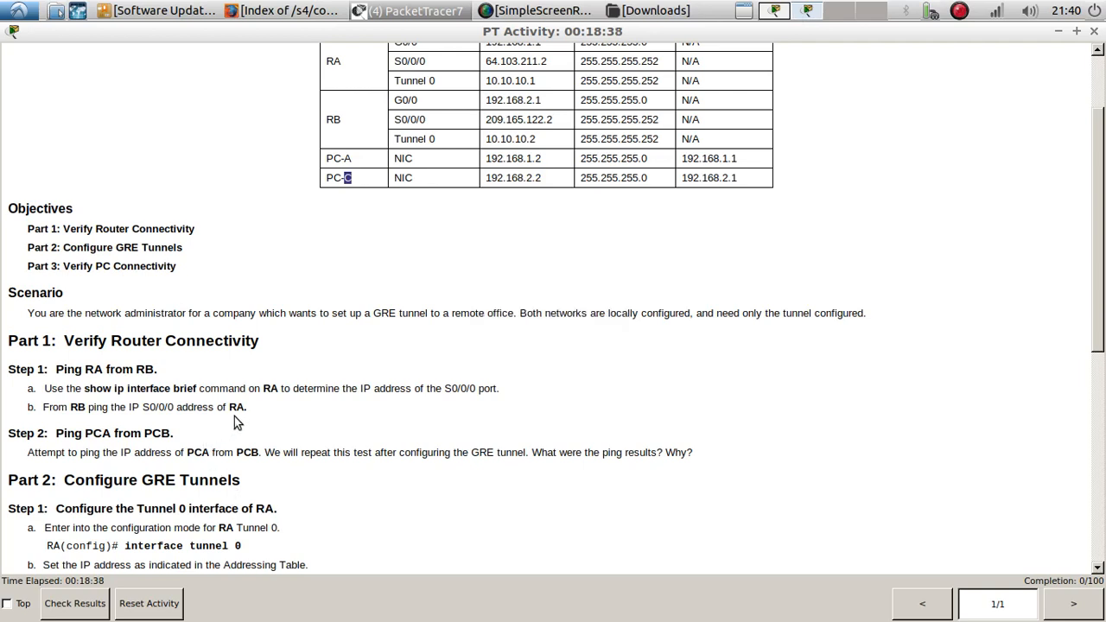
triple_click(208, 455)
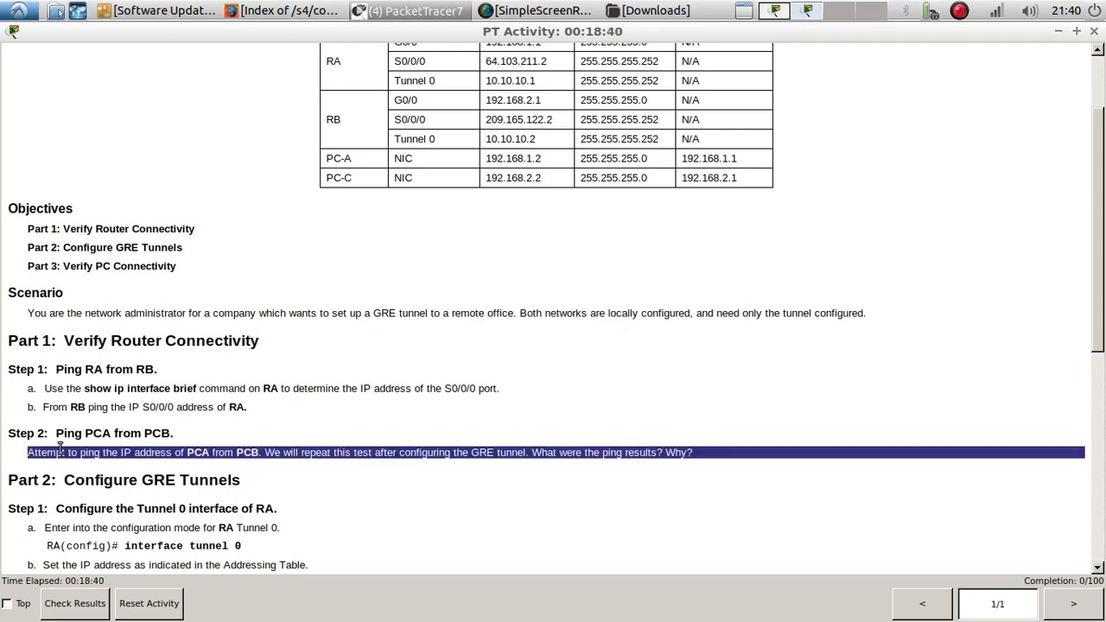
left_click_drag(54, 432, 174, 434)
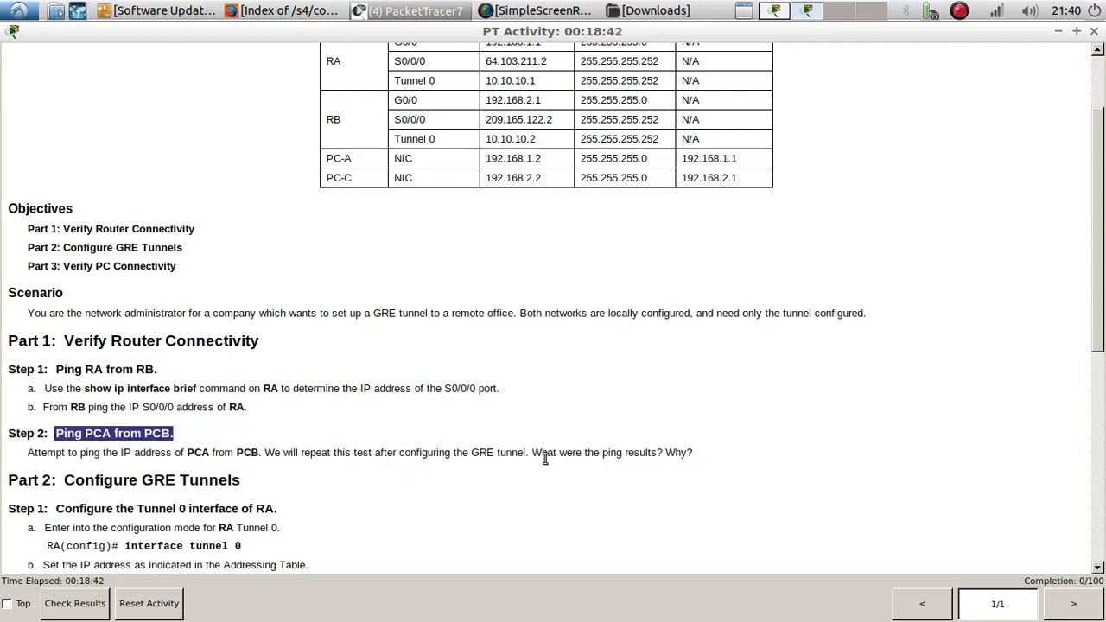
double_click(676, 453)
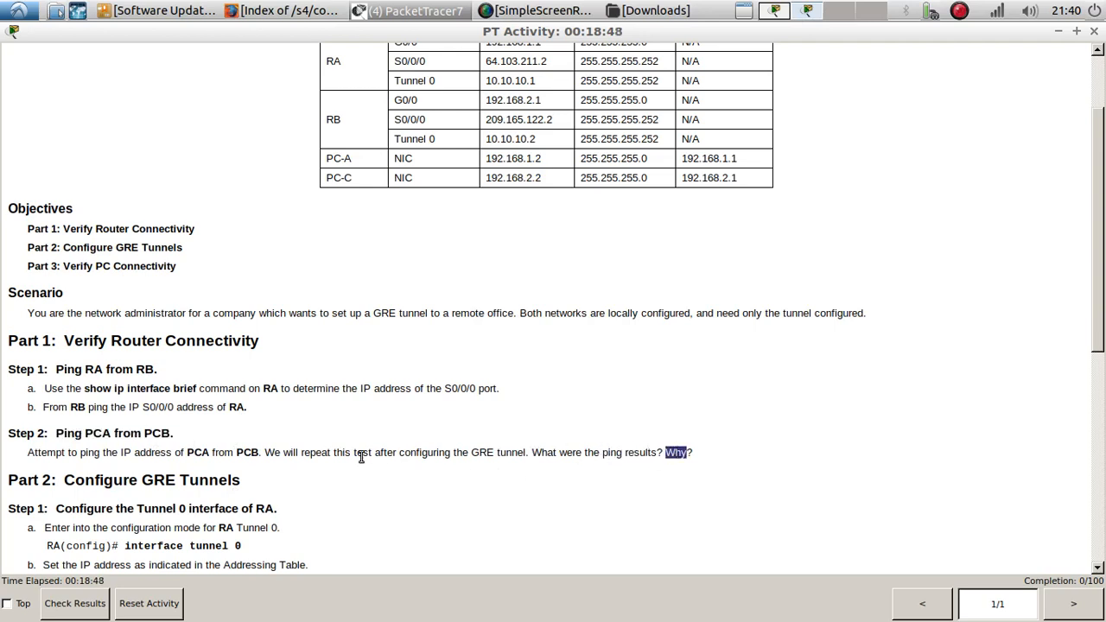
scroll(361, 458, "down", 4)
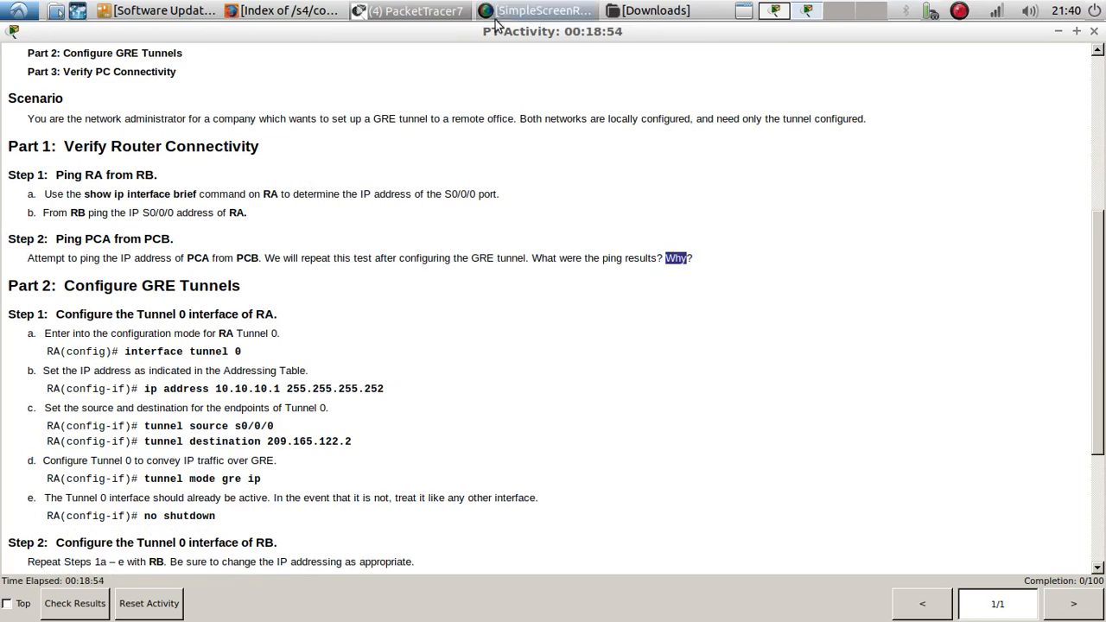
Switch back to the topology and display router RA's routing table with show ip route in its CLI.
left_click(406, 11)
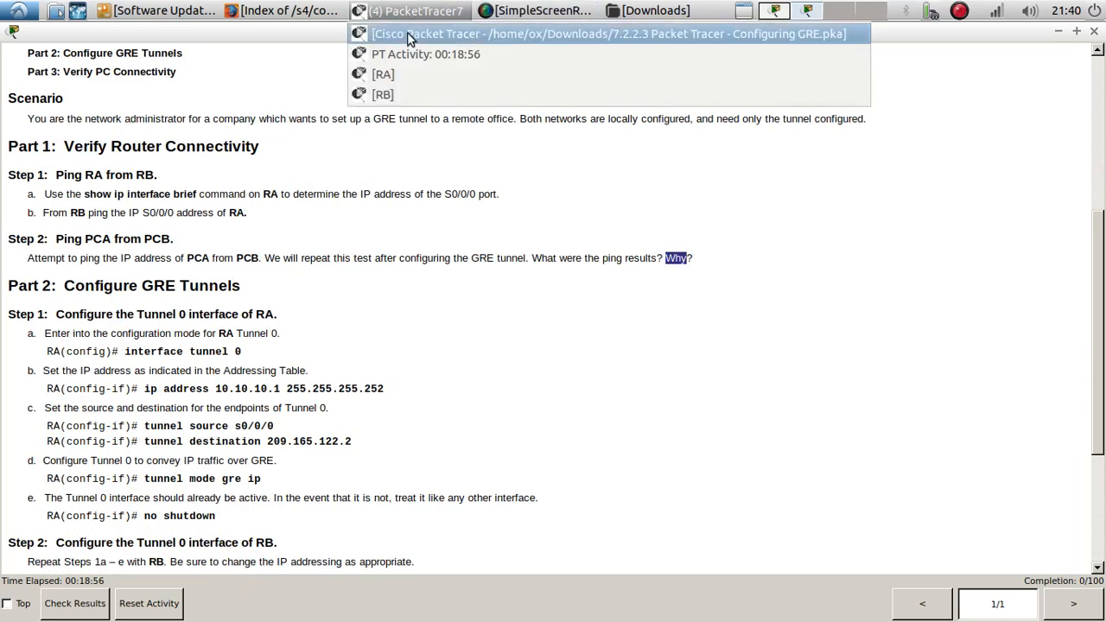
left_click(407, 33)
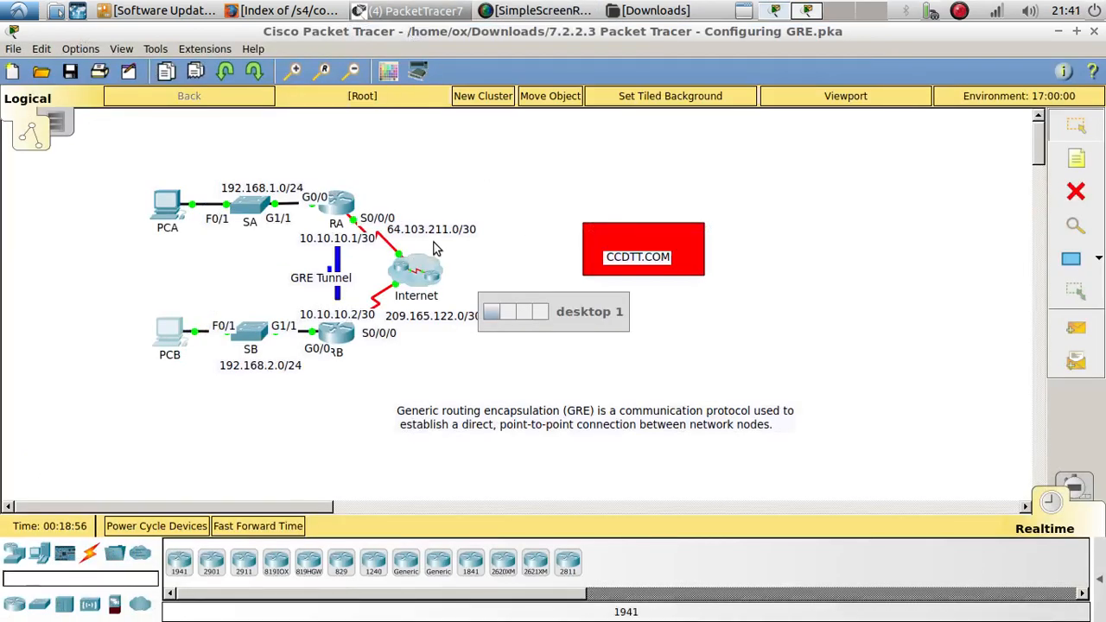
left_click(350, 205)
left_click(522, 442)
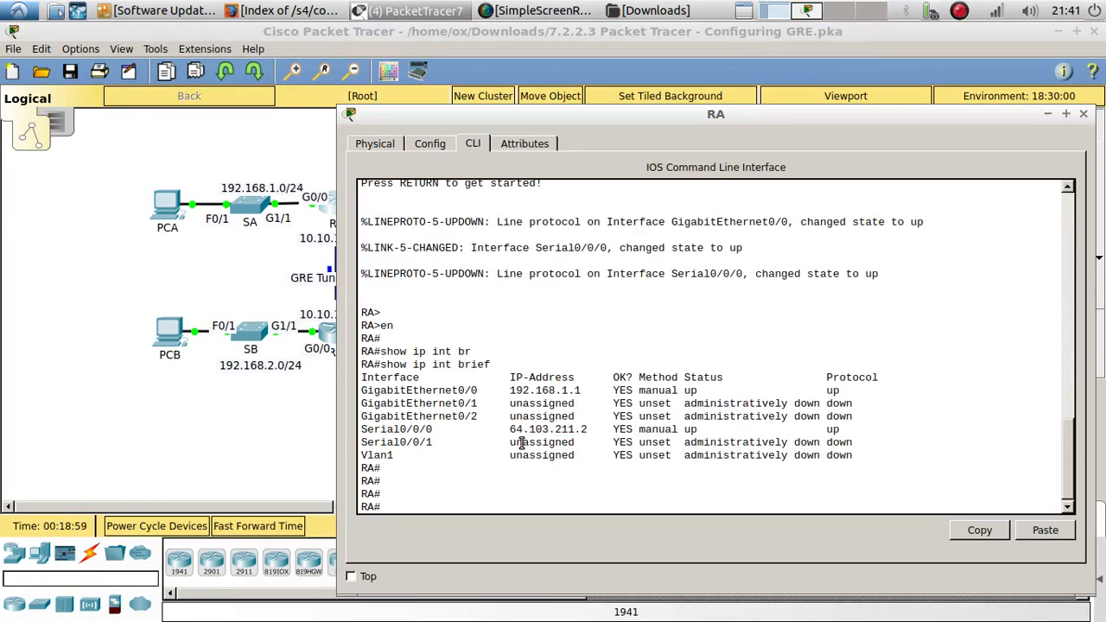
type("show ip rou")
key("Tab")
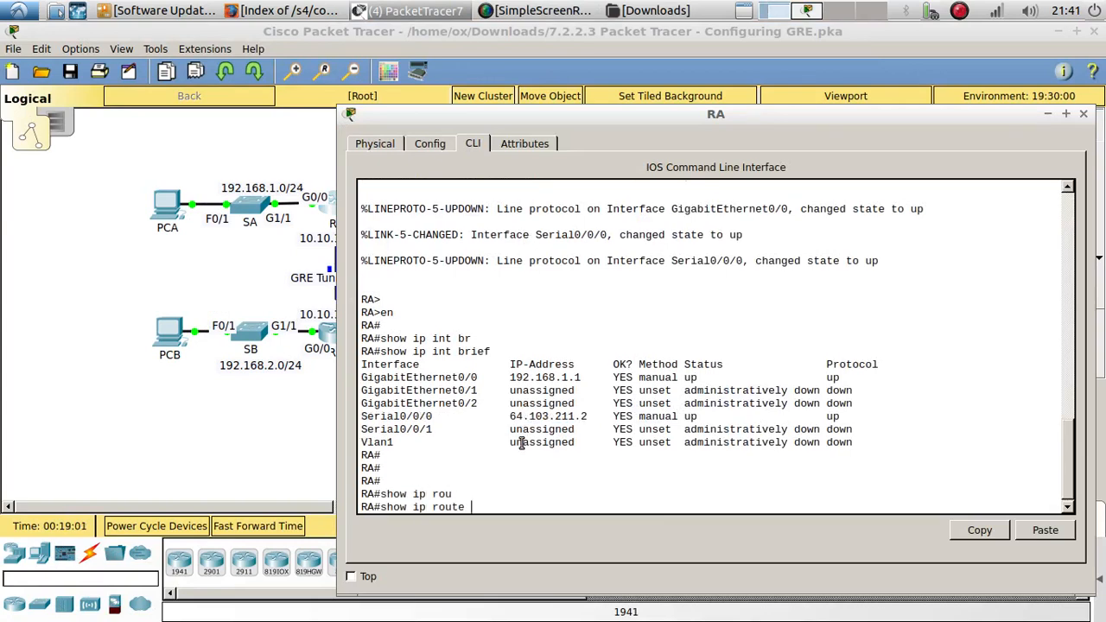
key("Return")
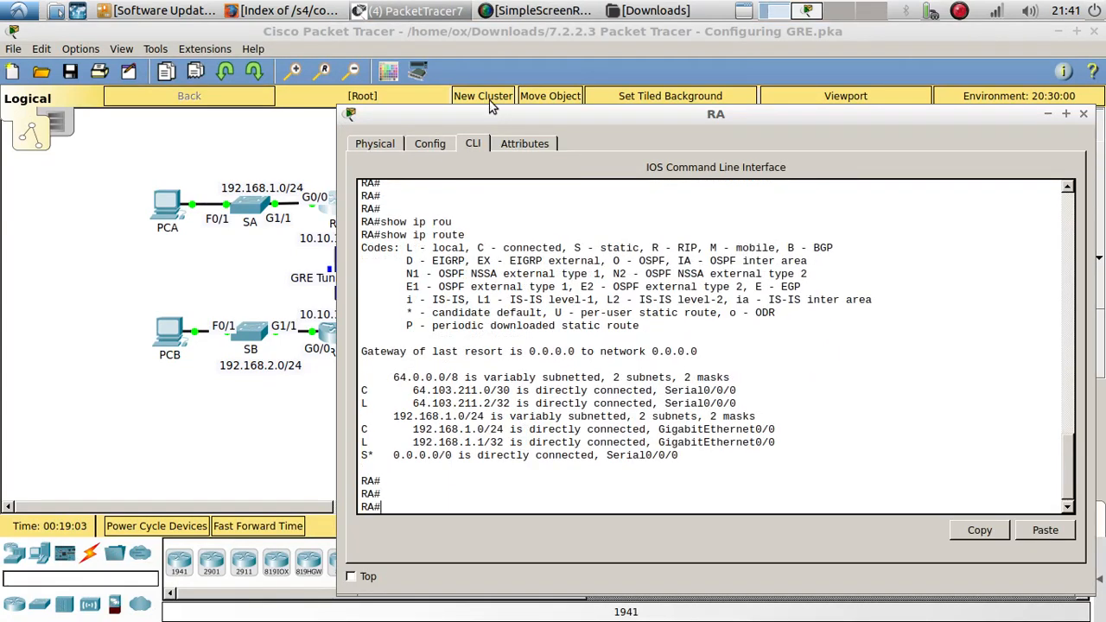
Examine the 0.0.0.0/0 default route and its exit interface in RA's routing table, and close the RA window.
left_click_drag(490, 113, 577, 106)
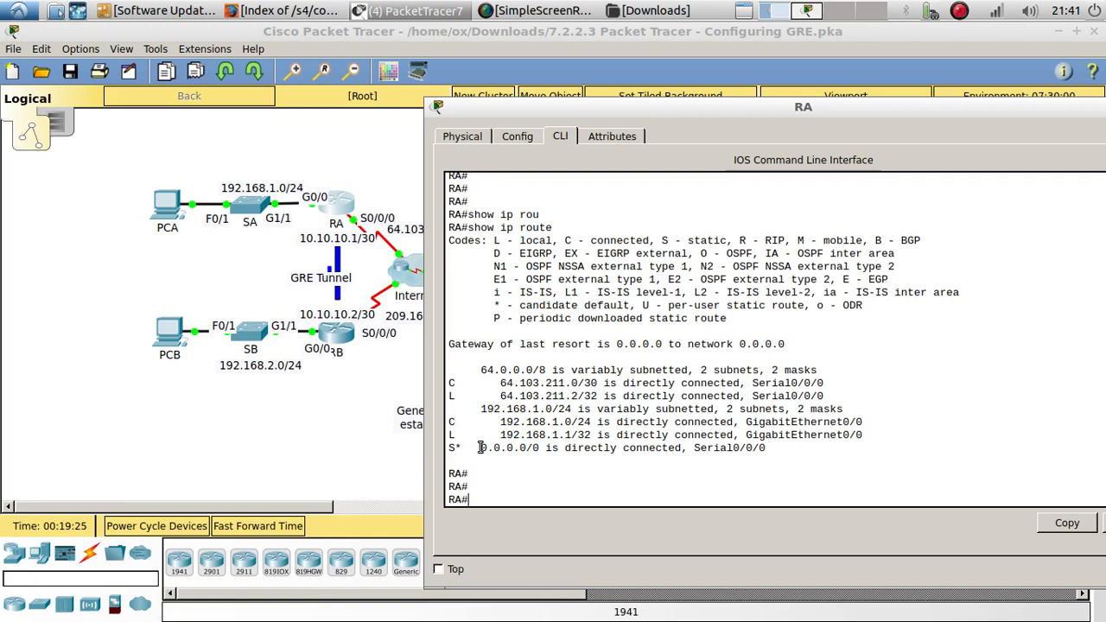
left_click_drag(481, 450, 536, 447)
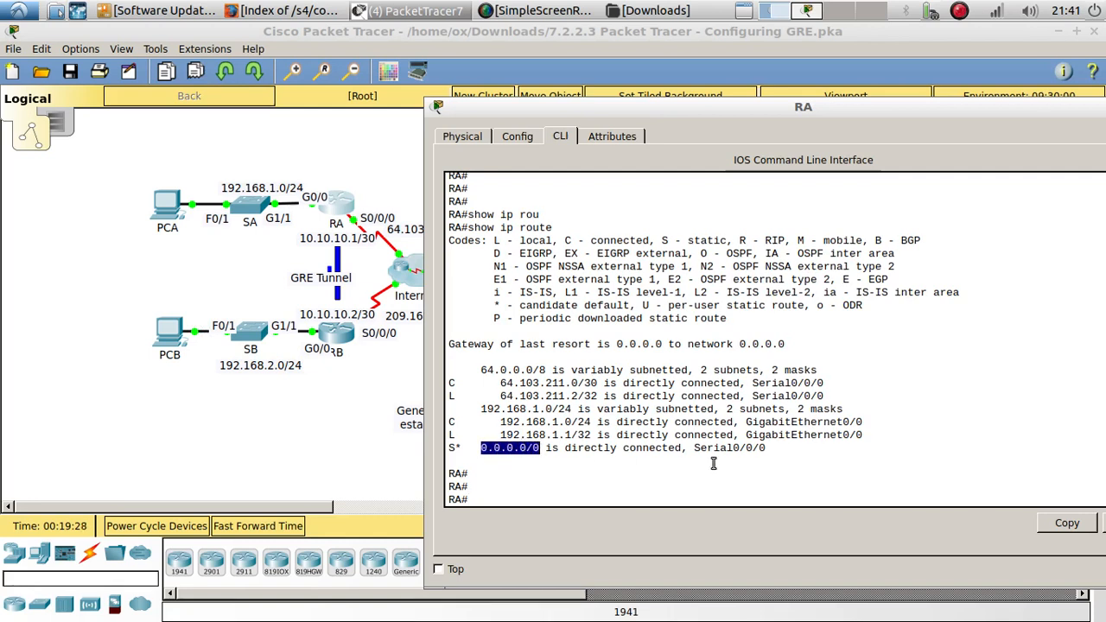
left_click_drag(696, 448, 767, 448)
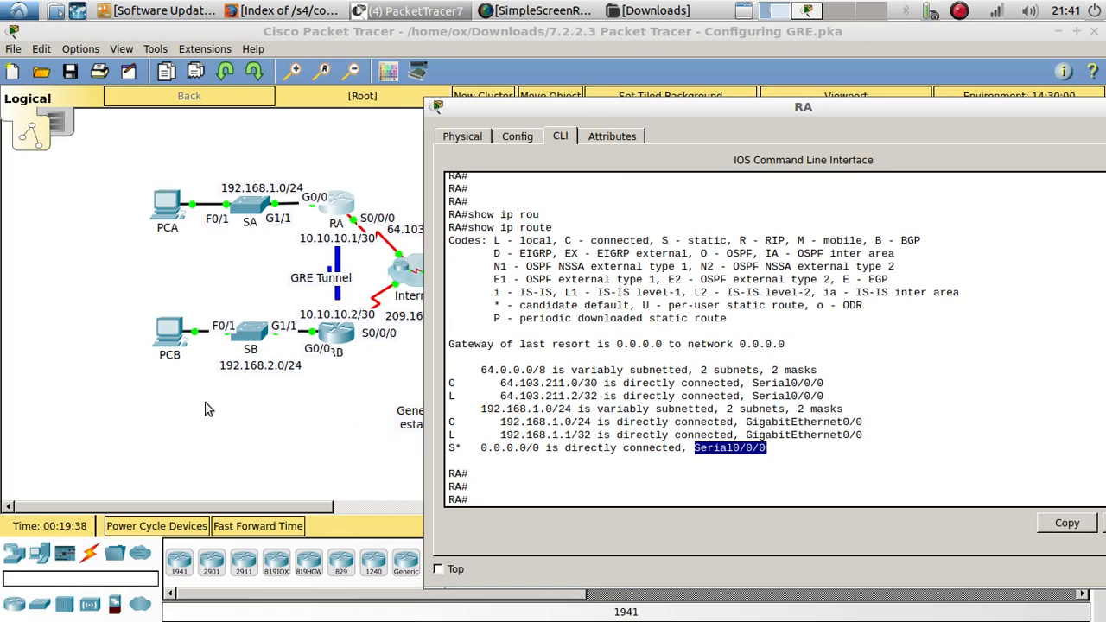
left_click_drag(1043, 113, 657, 99)
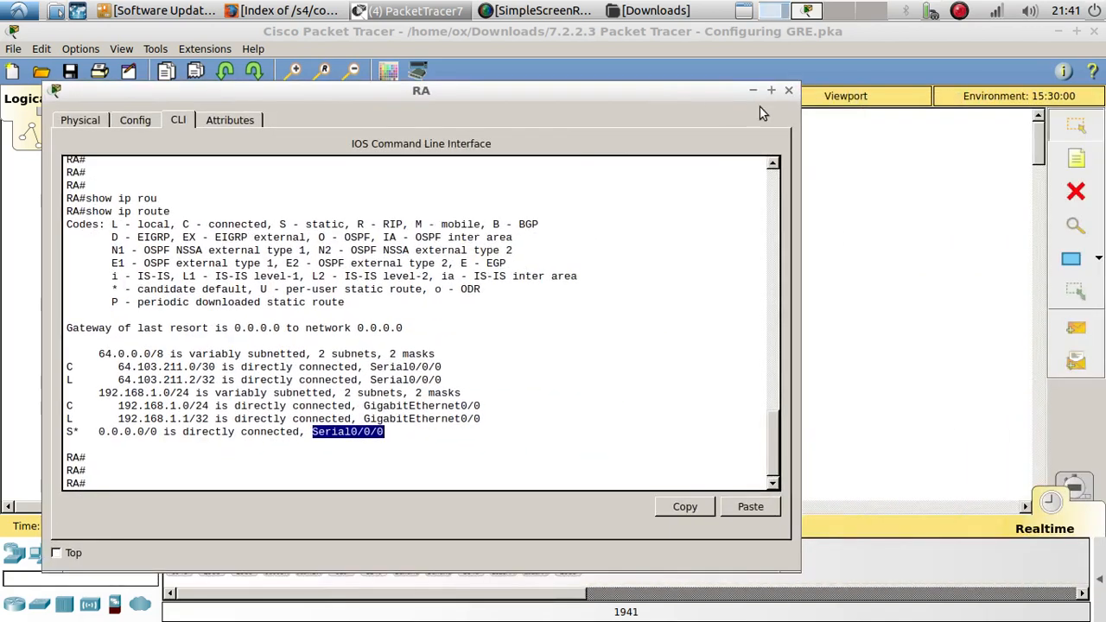
left_click(789, 90)
Open router RB's CLI and display its routing table with show ip route.
left_click(337, 337)
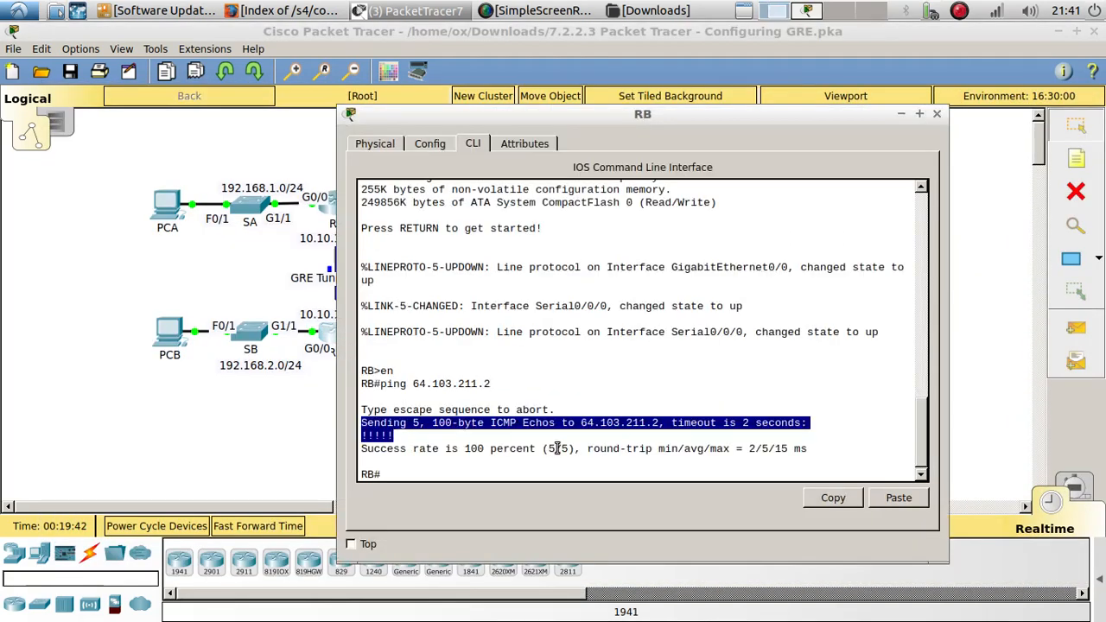
left_click(557, 450)
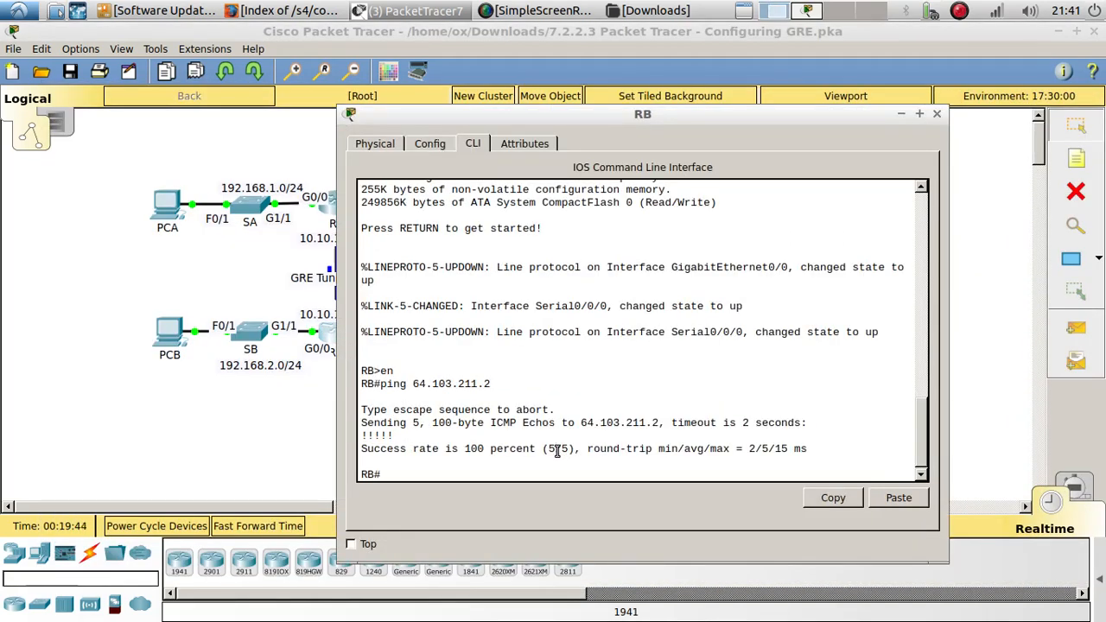
type("show ip pu")
key("Tab")
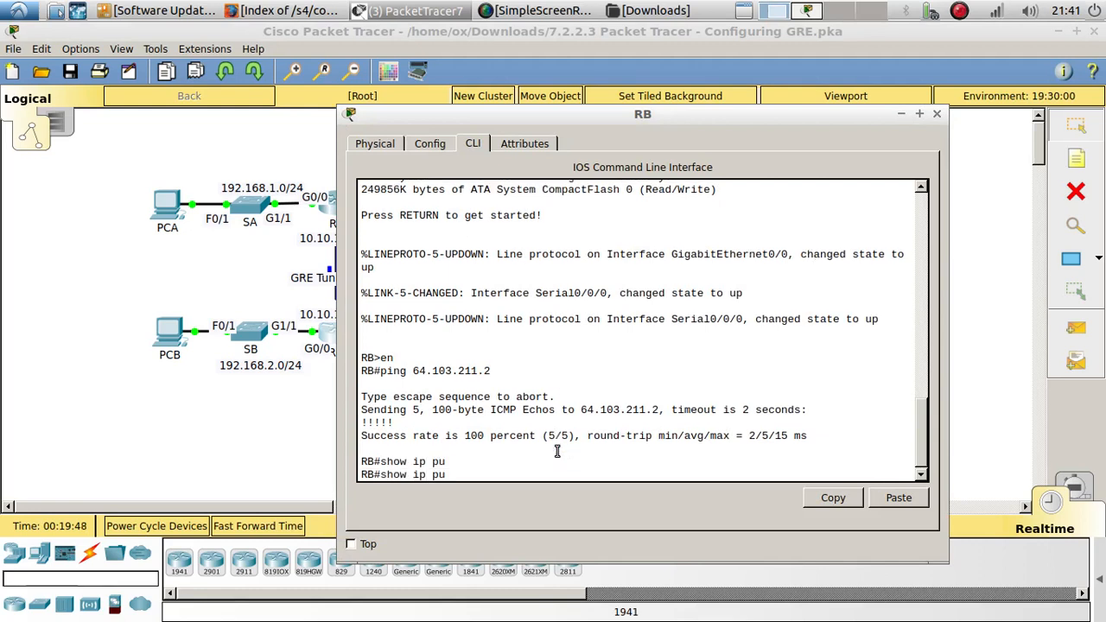
key("BackSpace")
type("r")
key("Tab")
key("Return")
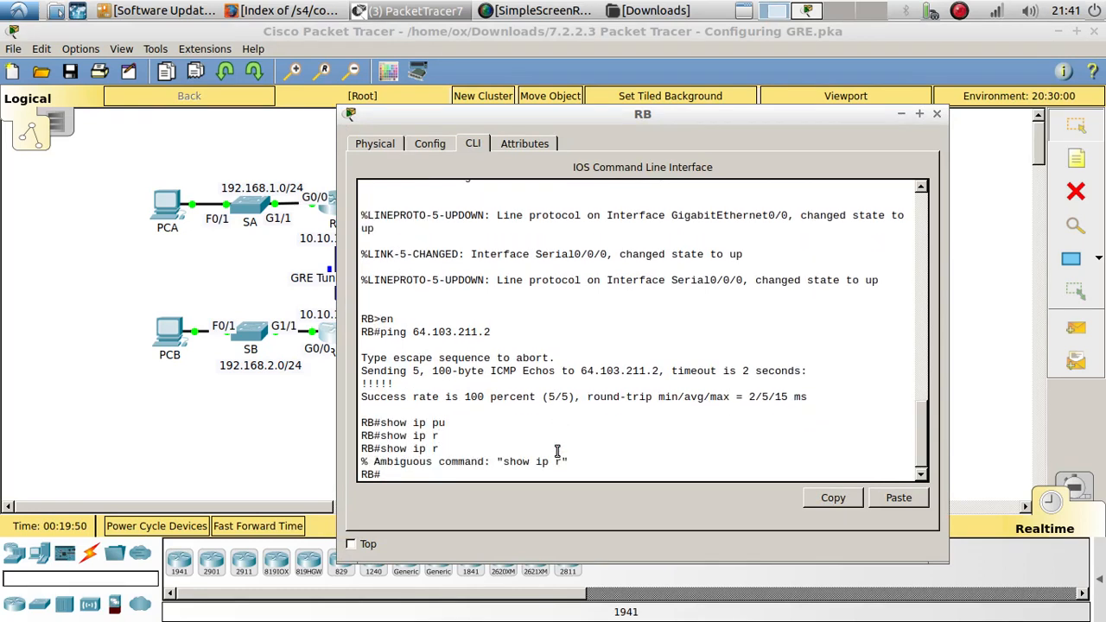
type("show ip rou")
key("Tab")
key("Return")
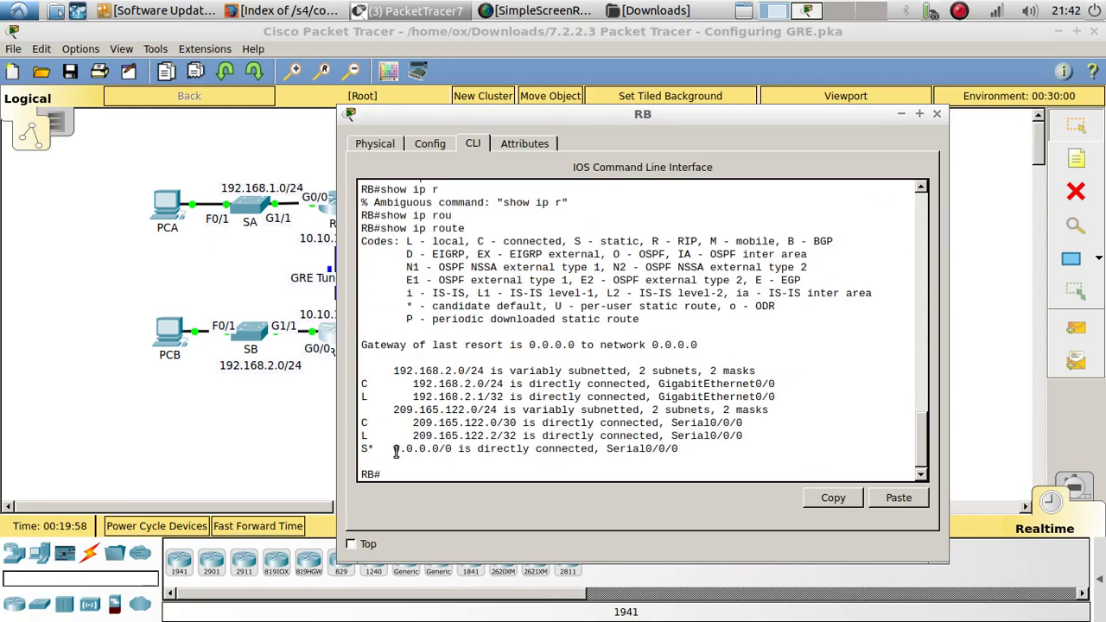
Examine the static default route in RB's routing table against the topology, and close the RB window.
left_click_drag(395, 453, 446, 459)
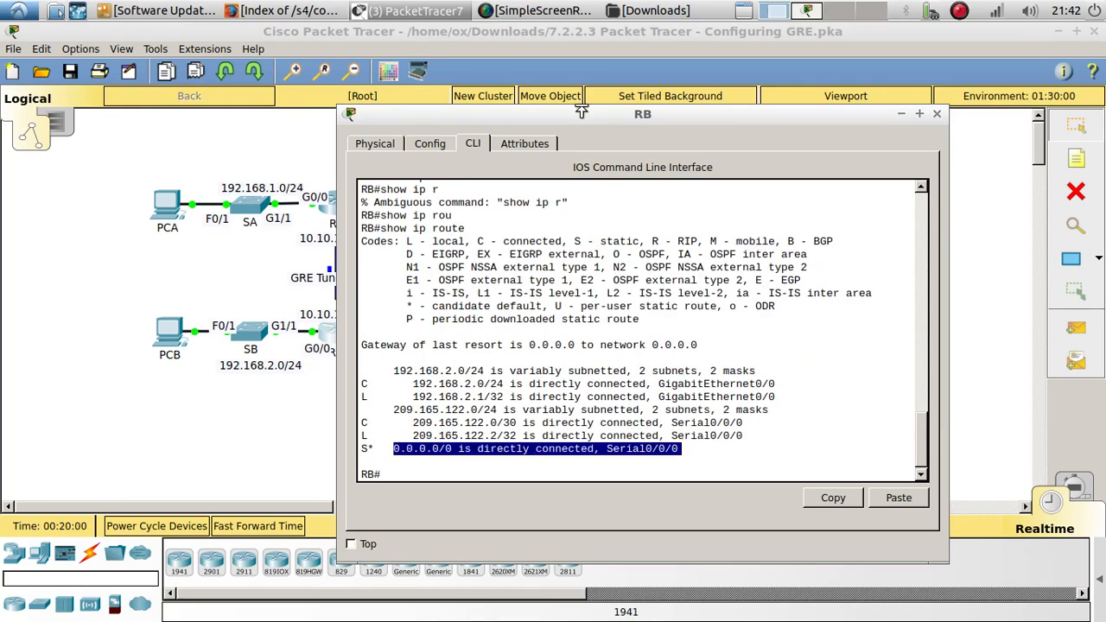
left_click_drag(592, 120, 755, 120)
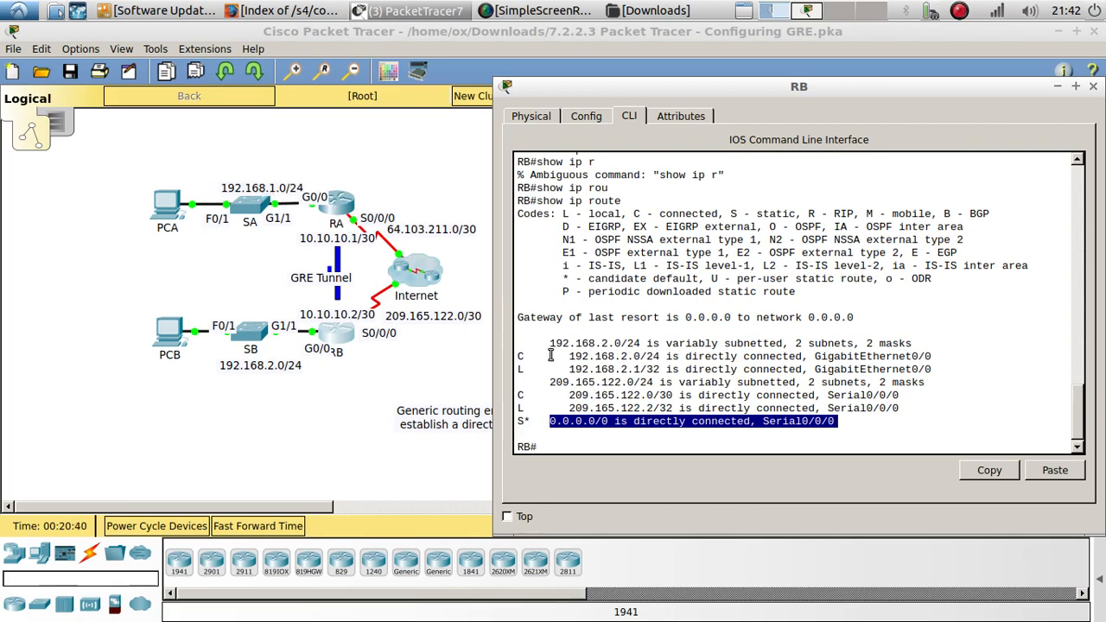
left_click(1093, 87)
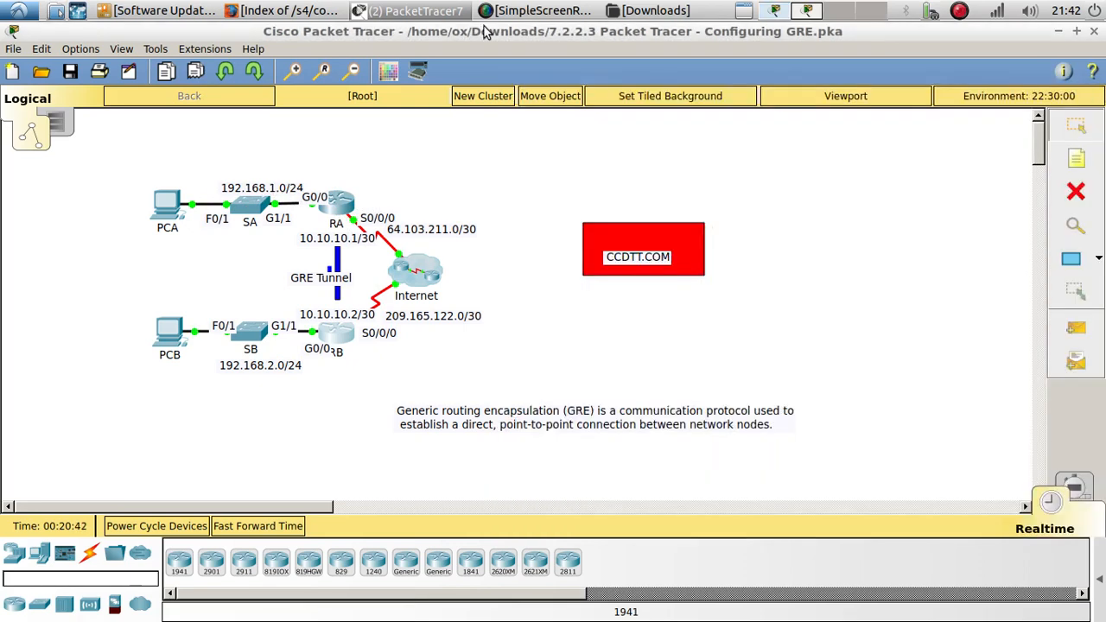
Return to the activity instructions and read Part 2 Step 1 on configuring the Tunnel 0 interface of RA.
left_click(550, 10)
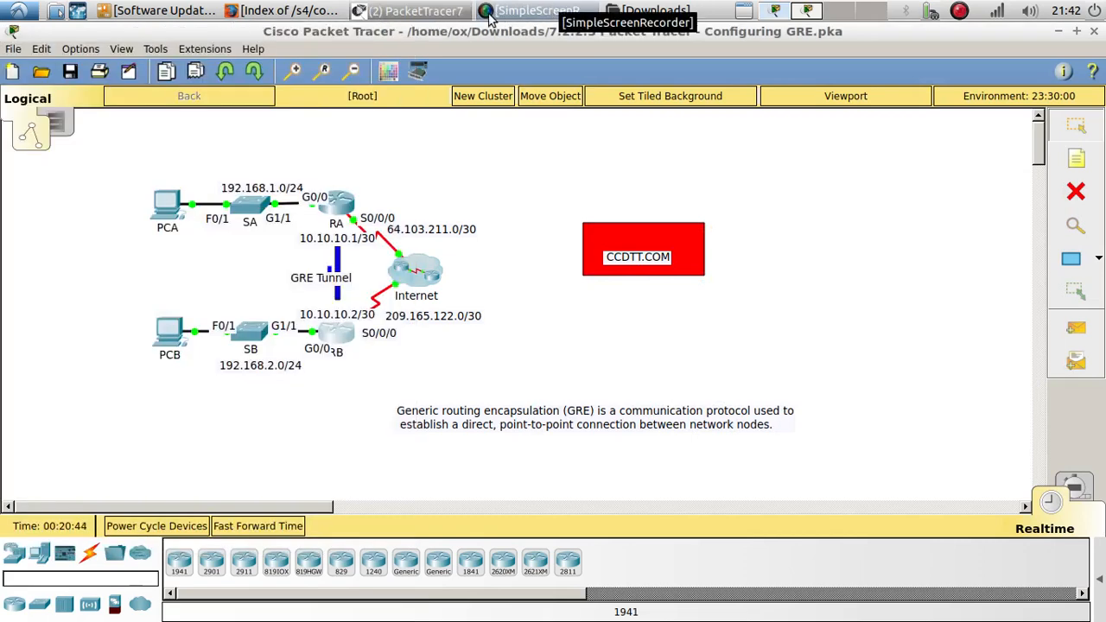
left_click(405, 10)
left_click(404, 8)
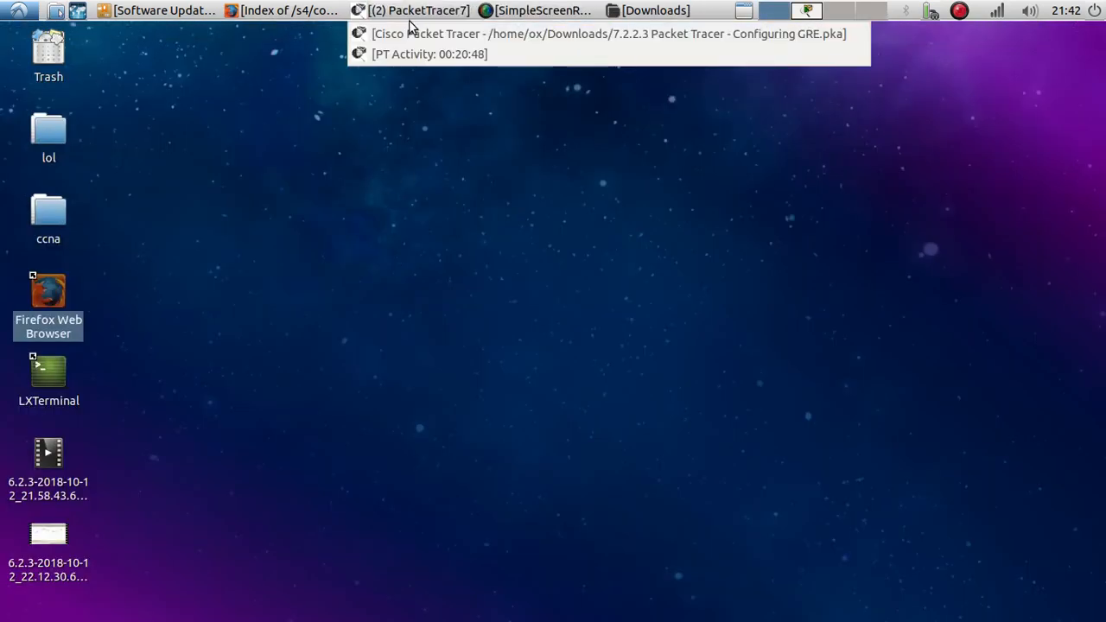
left_click(411, 36)
left_click(808, 10)
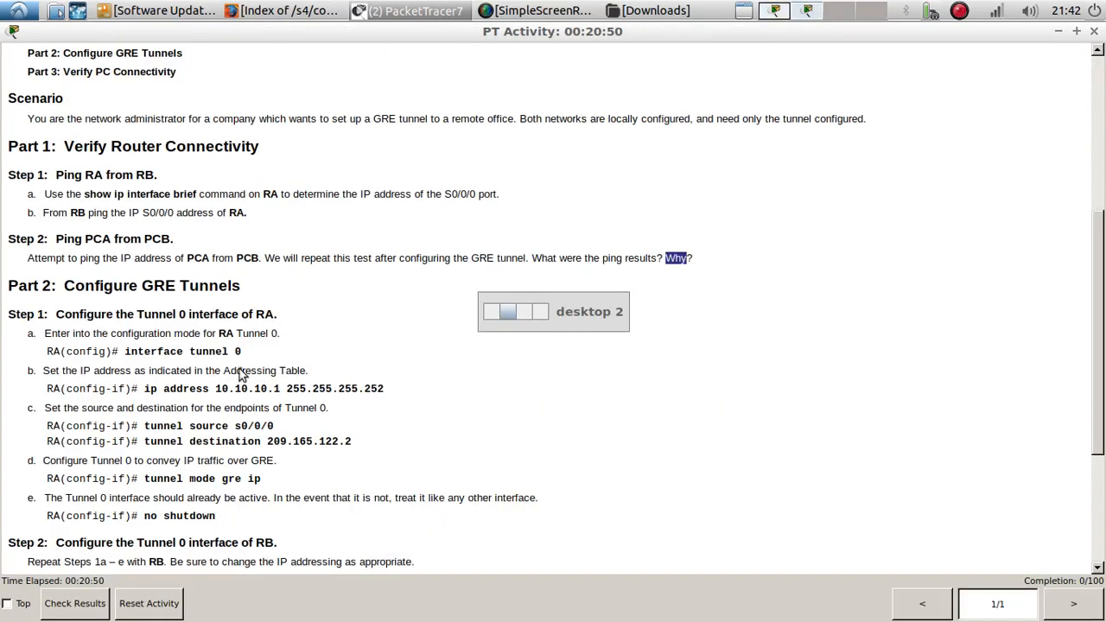
scroll(190, 389, "down", 1)
left_click_drag(54, 216, 281, 216)
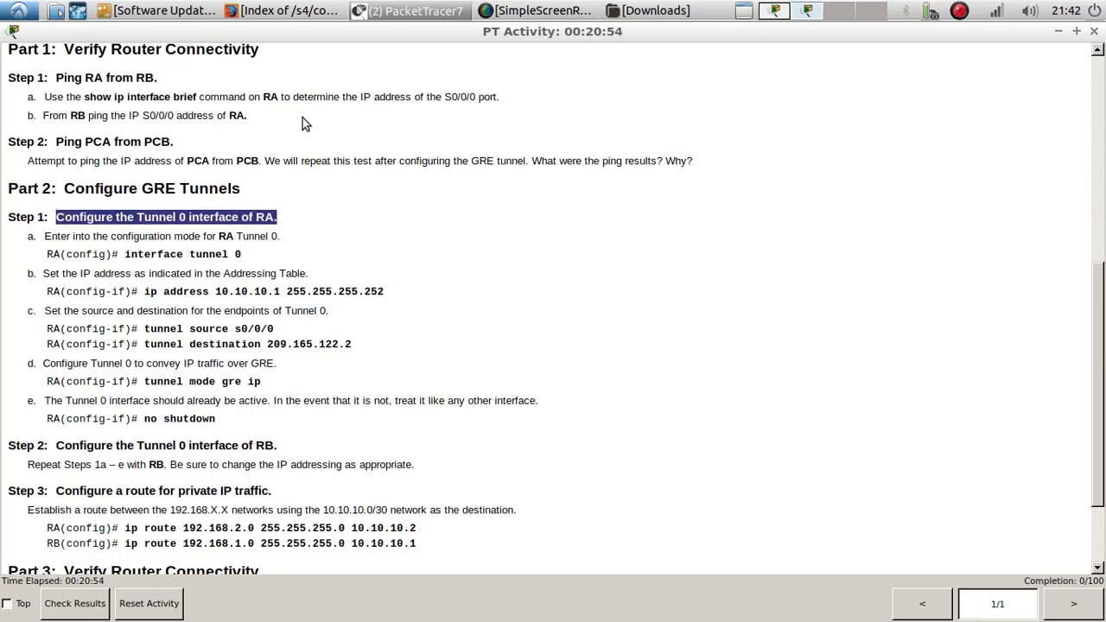
Switch from the activity instructions back to the network topology window.
left_click(419, 10)
left_click(415, 47)
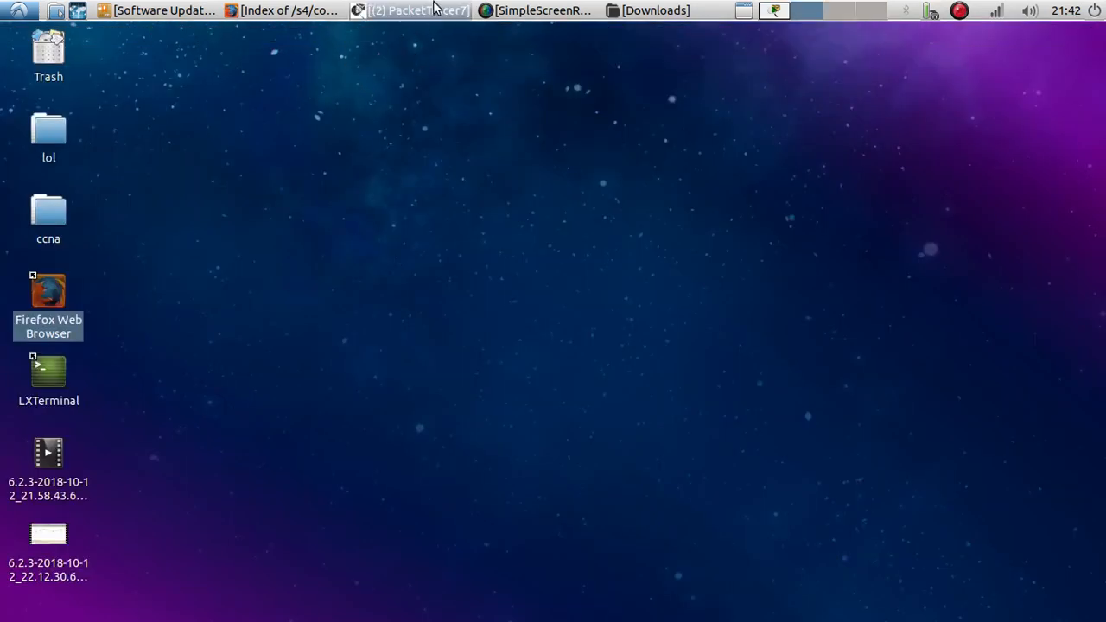
left_click(434, 10)
left_click(421, 28)
left_click(420, 15)
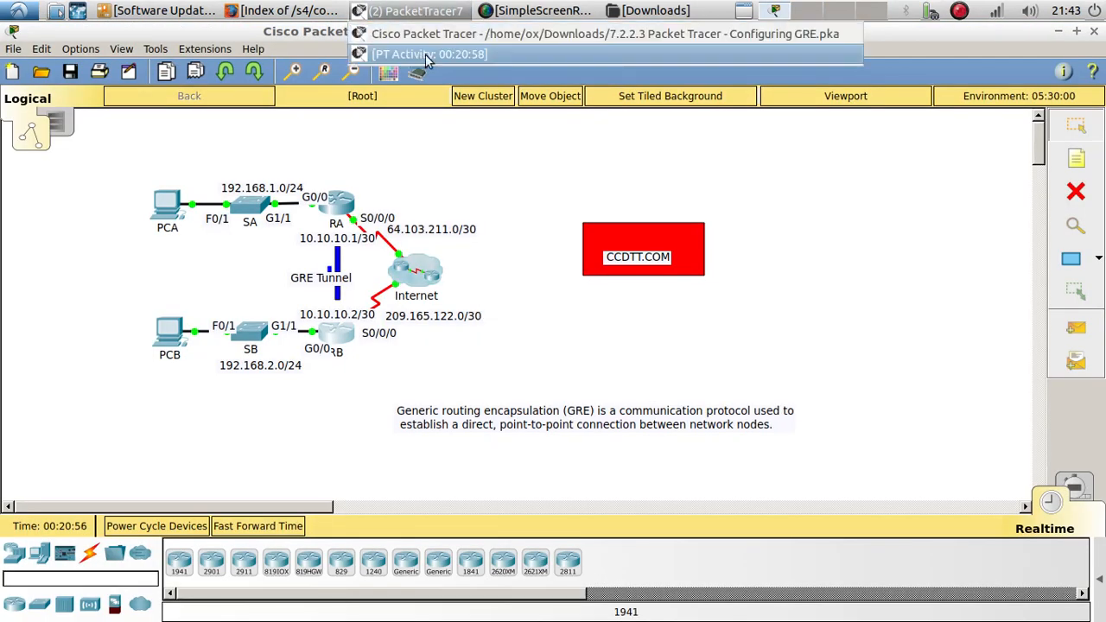
left_click(245, 279)
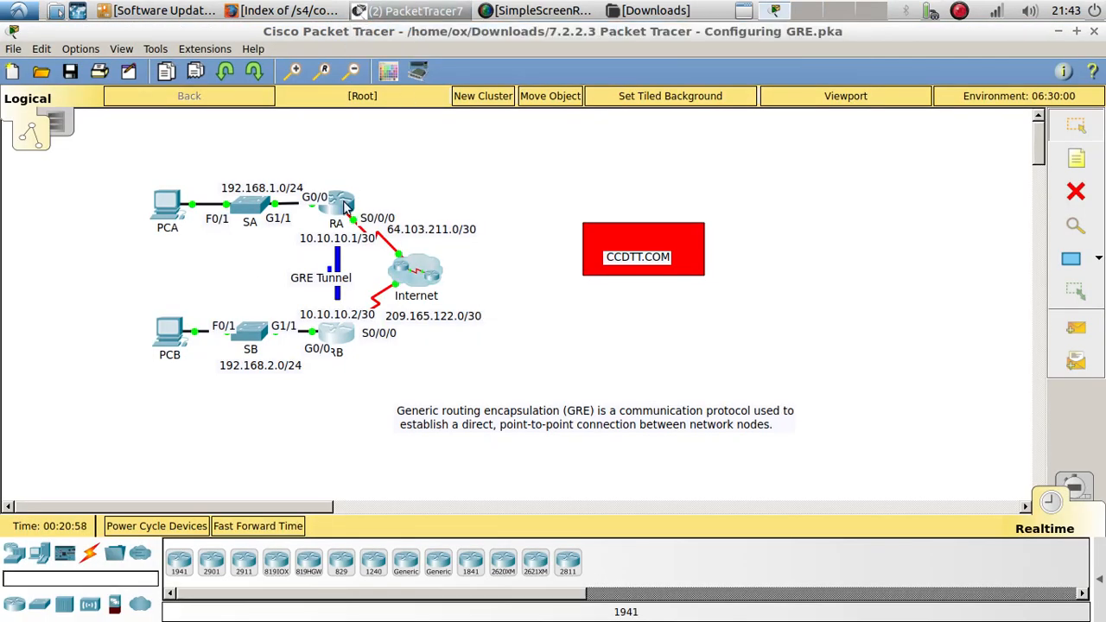
Place the activity instructions window on the second desktop and return to the network topology on desktop 1.
left_click(549, 12)
left_click(550, 12)
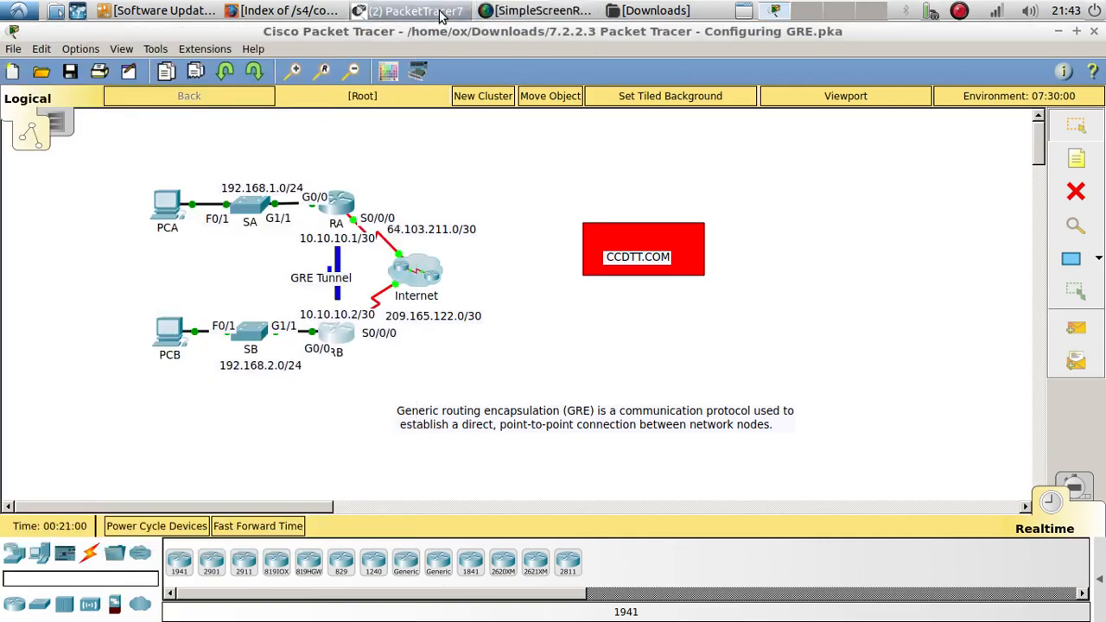
left_click(420, 10)
left_click(438, 53)
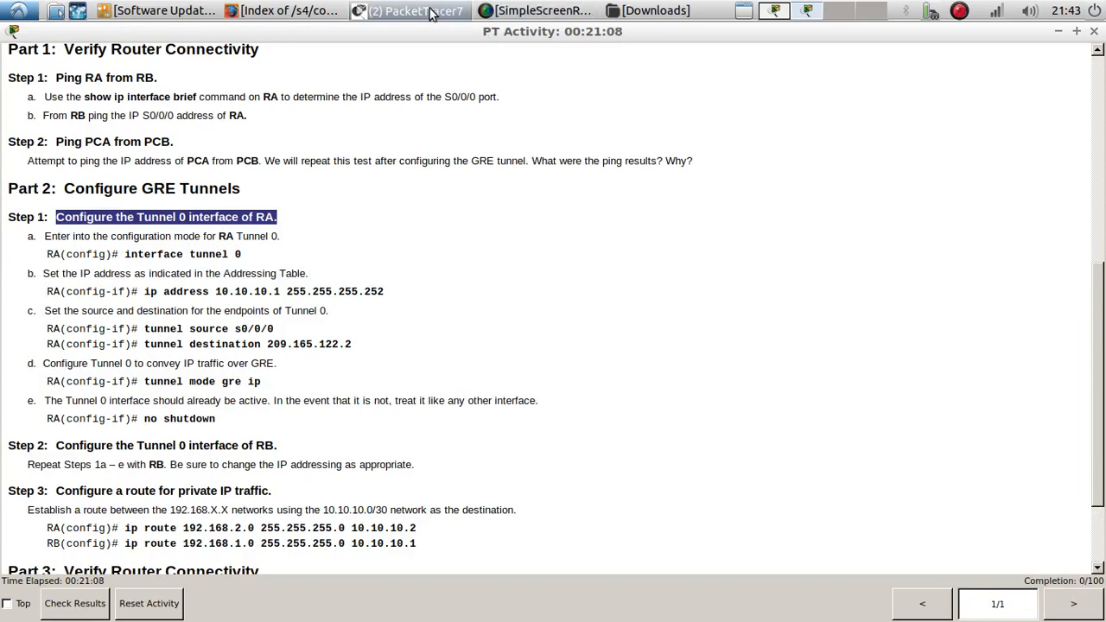
left_click(754, 13)
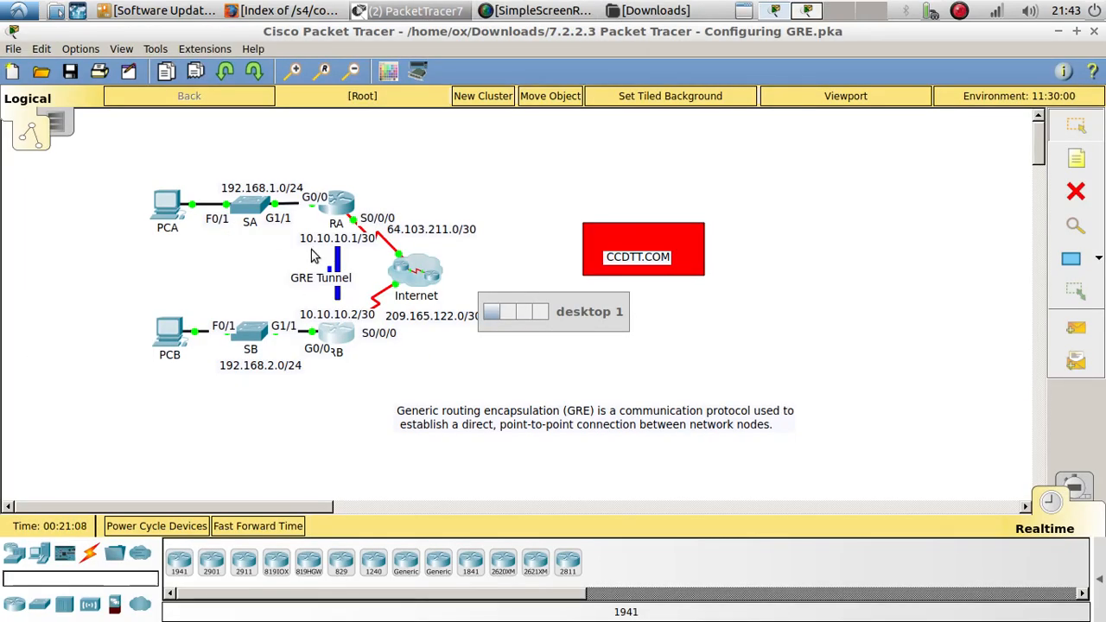
Open router RA's CLI, move its window to the desktop with the activity instructions, and enlarge it.
left_click(346, 218)
left_click_drag(431, 118, 635, 109)
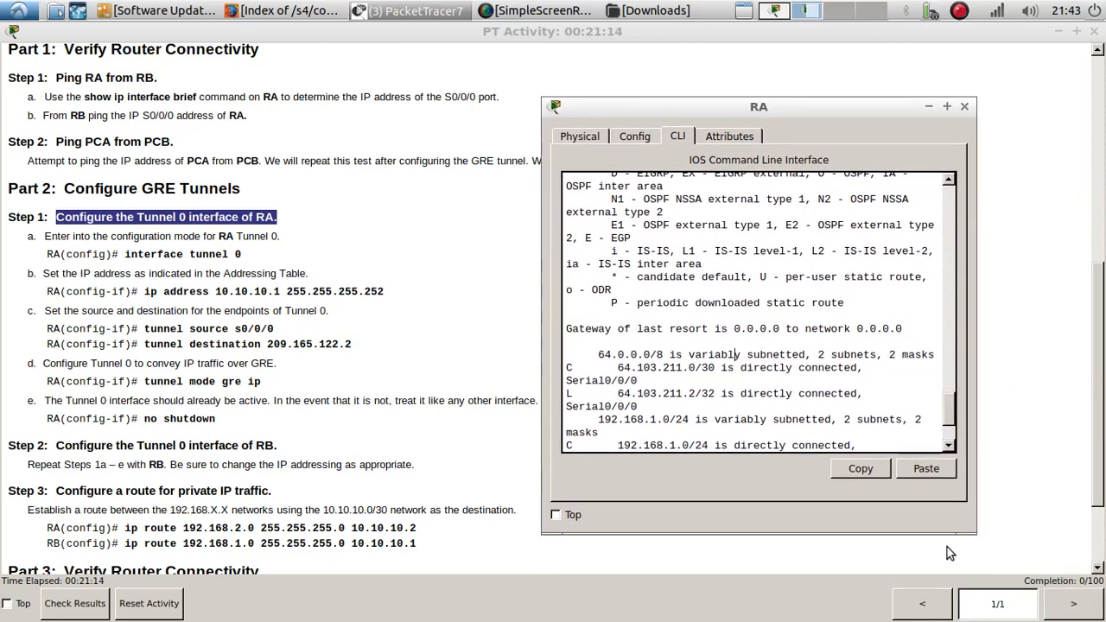
left_click_drag(972, 532, 1048, 618)
left_click_drag(792, 105, 743, 44)
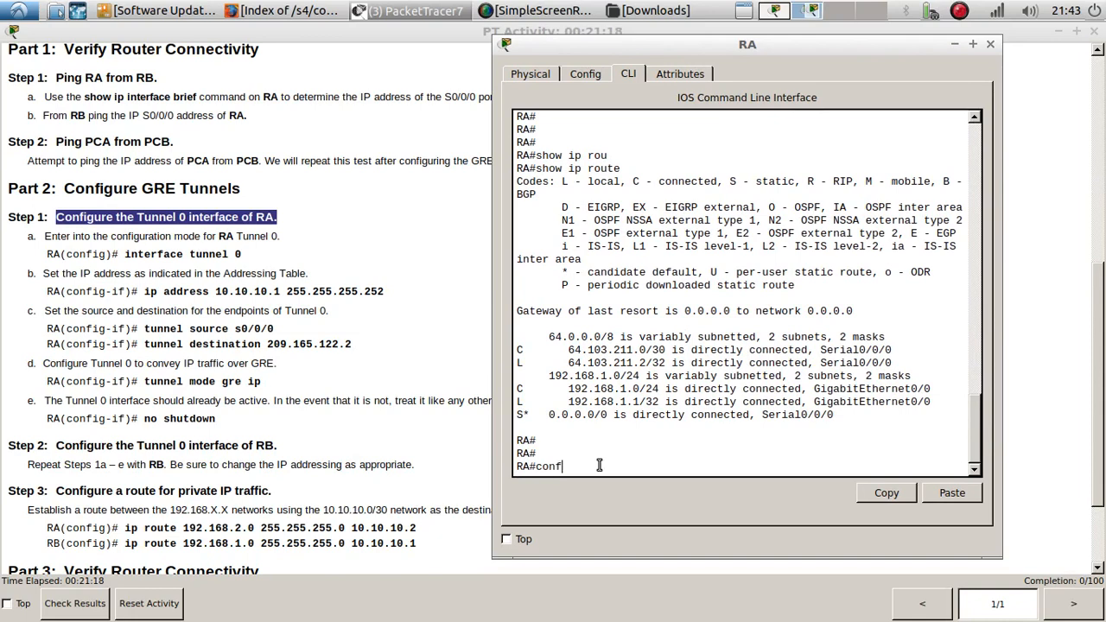
Enter global configuration mode on router RA with configure terminal.
key("Tab")
key("Tab")
key("Return")
key("Return")
key("Return")
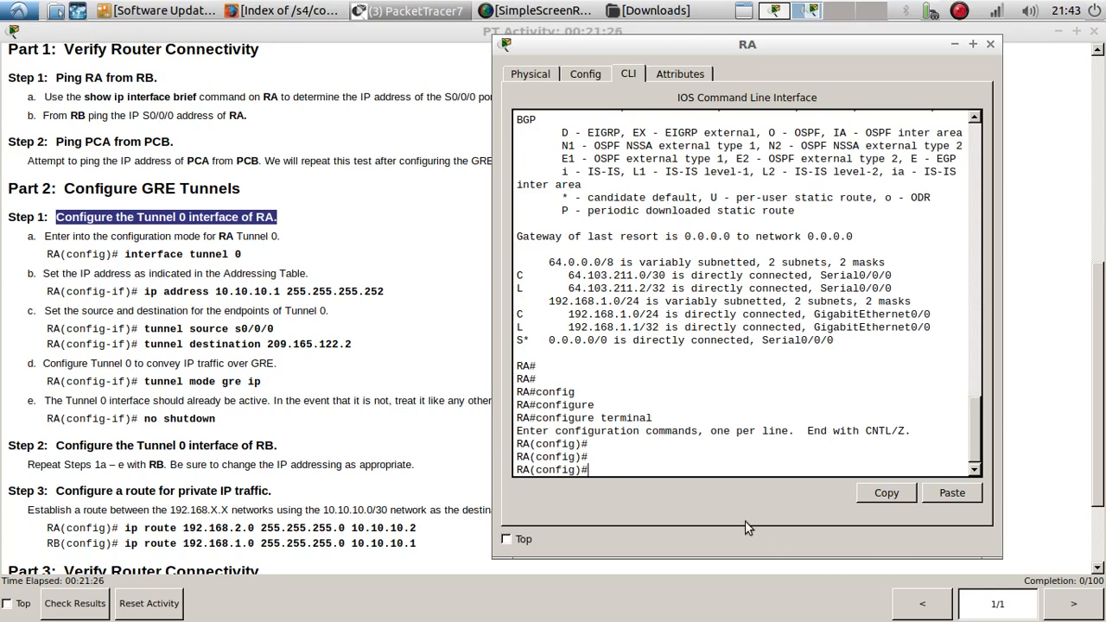
Create the Tunnel 0 interface on RA and enter its configuration mode with int tunnel 0.
type("int tunn")
key("Tab")
key("Return")
key("Return")
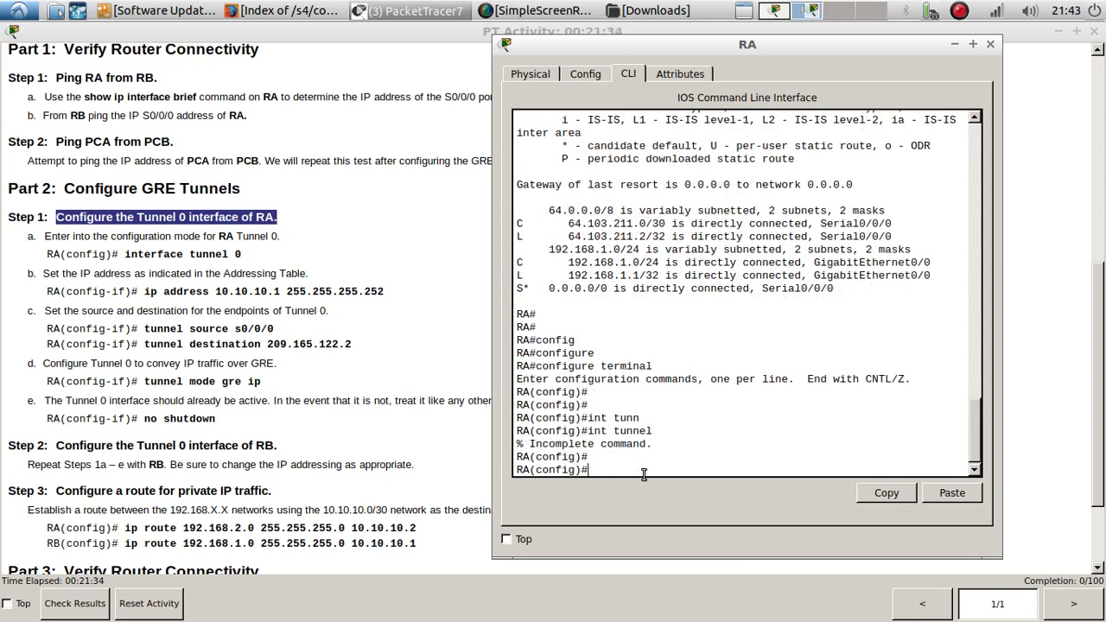
key("Up")
type("0")
key("Return")
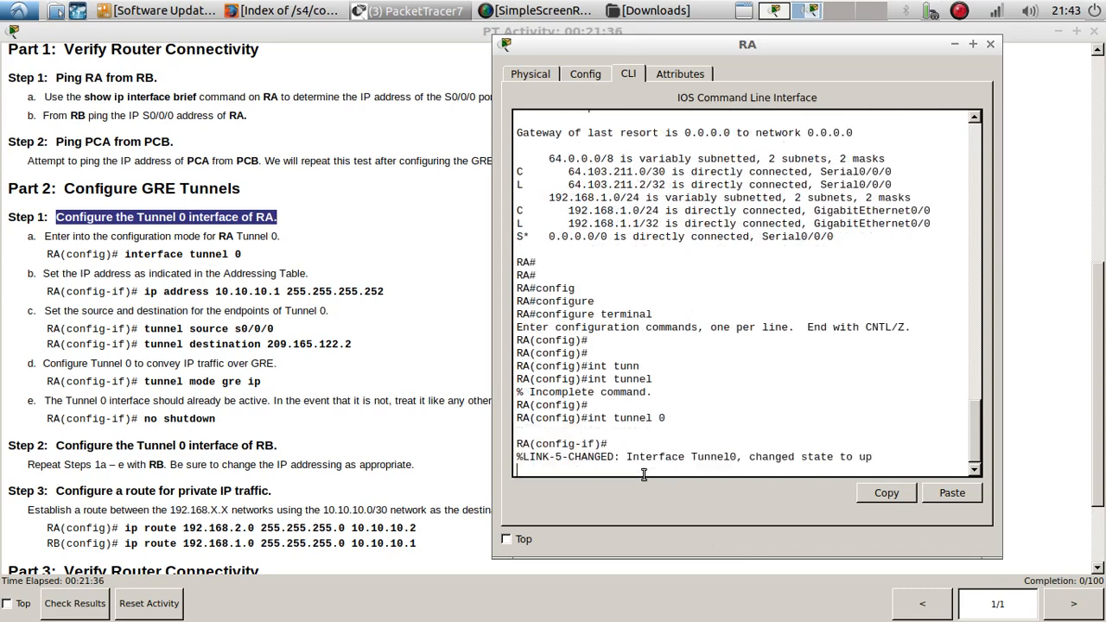
key("Return")
key("Return")
Assign IP address 10.10.10.1 with subnet mask 255.255.255.252 to RA's Tunnel 0 interface.
scroll(644, 474, "up", 2)
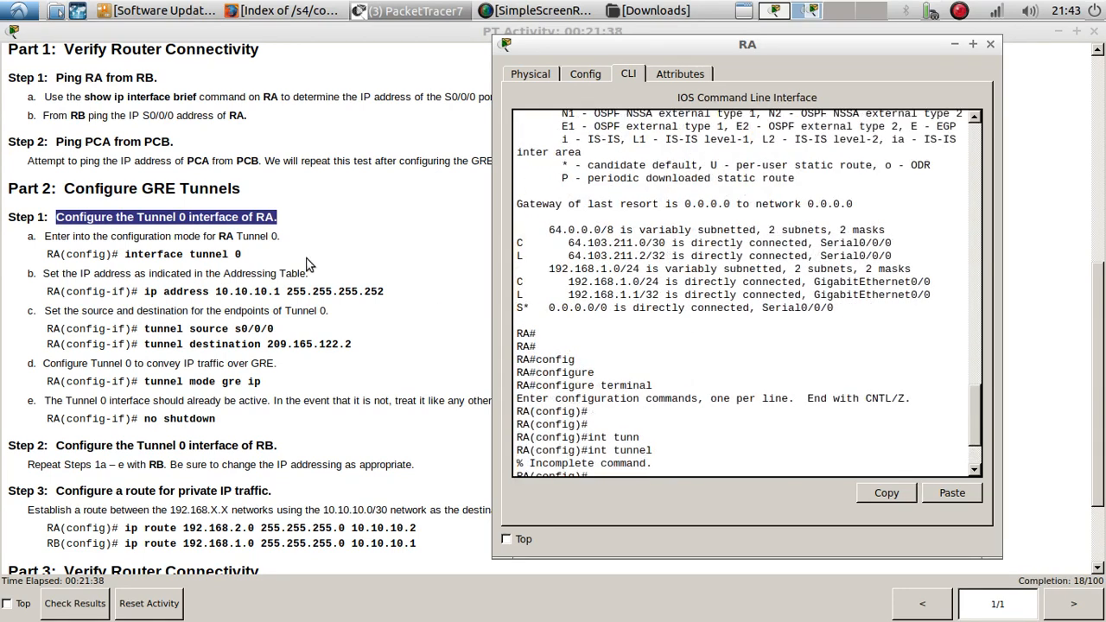
scroll(587, 372, "down", 1)
scroll(633, 430, "down", 1)
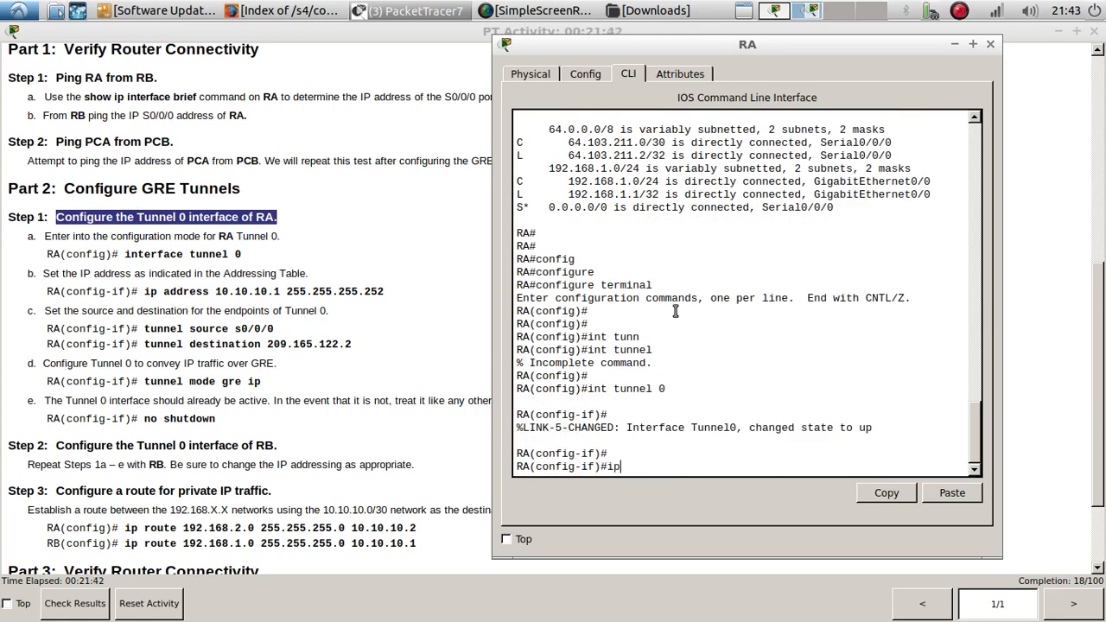
type("ip add")
key("Tab")
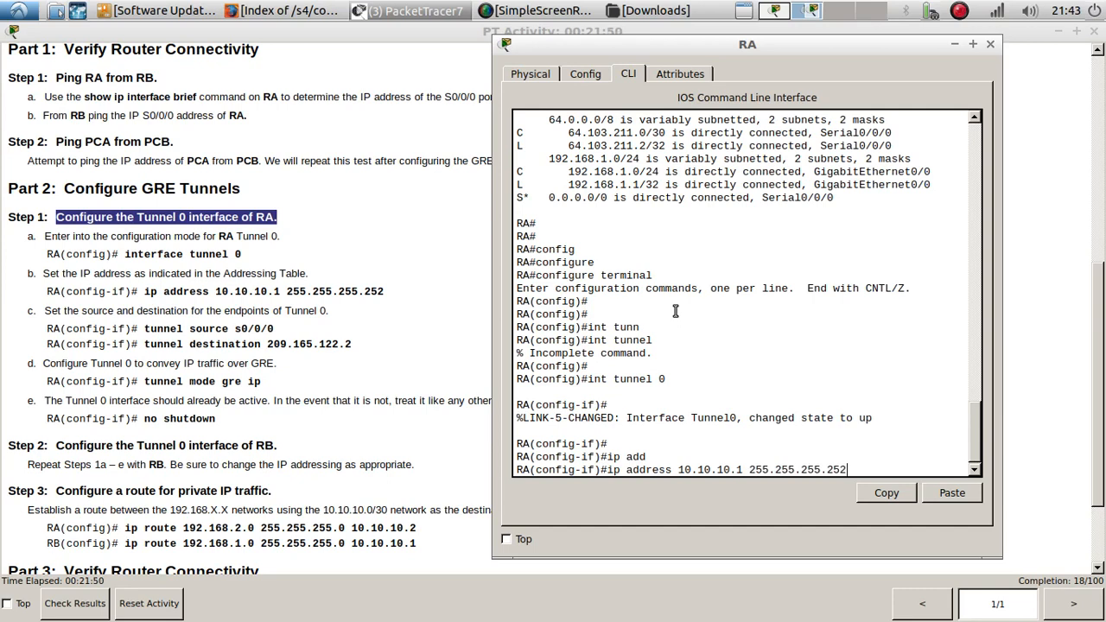
key("Return")
key("Return")
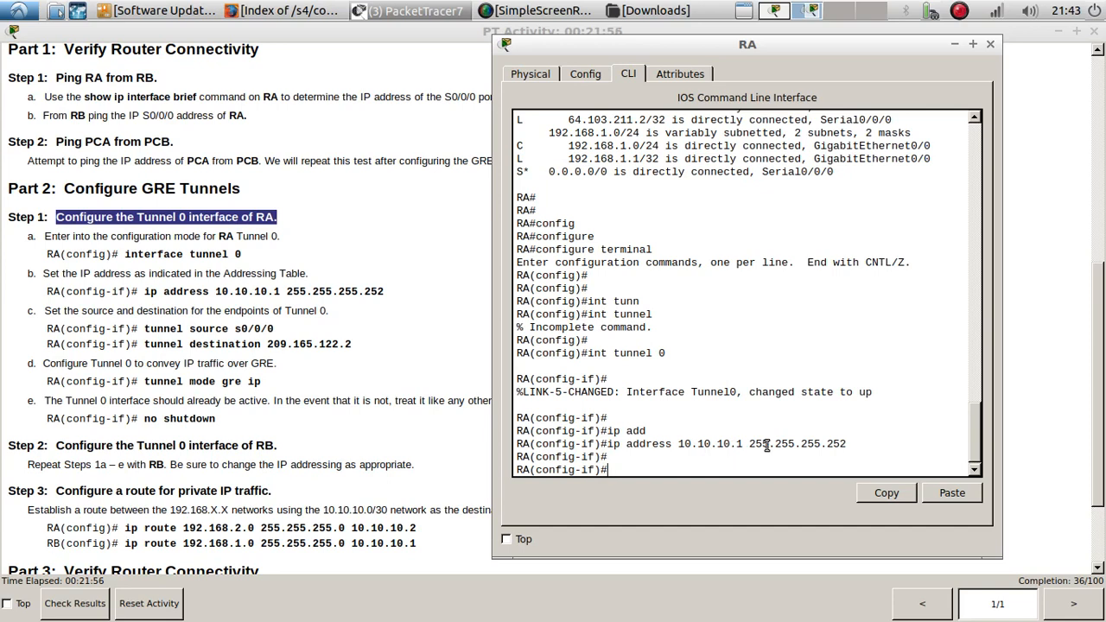
left_click_drag(749, 444, 847, 447)
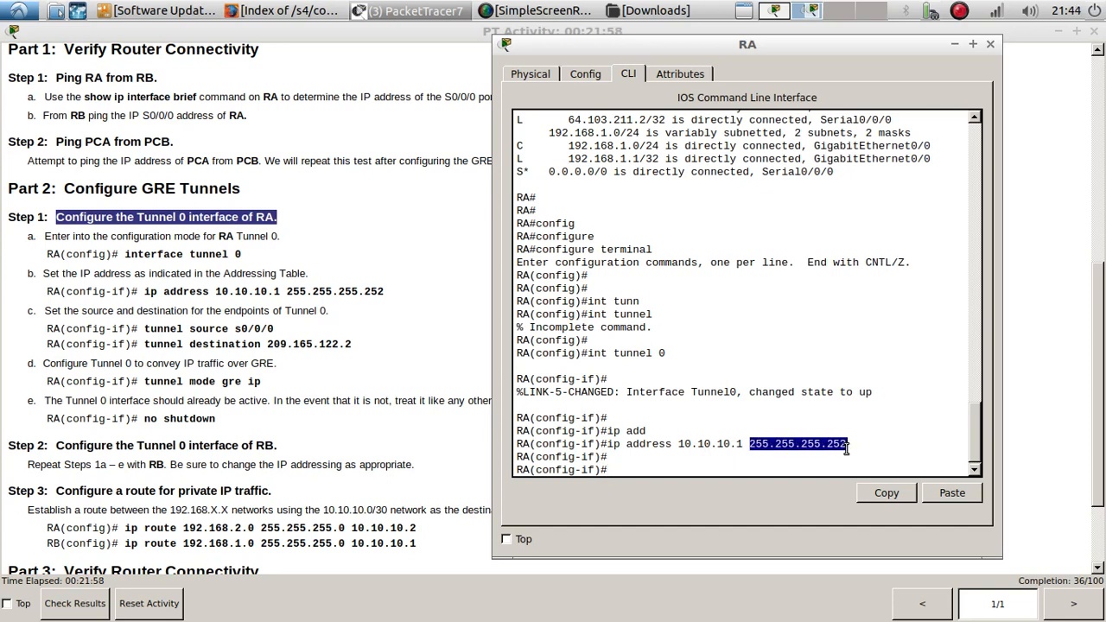
left_click(757, 465)
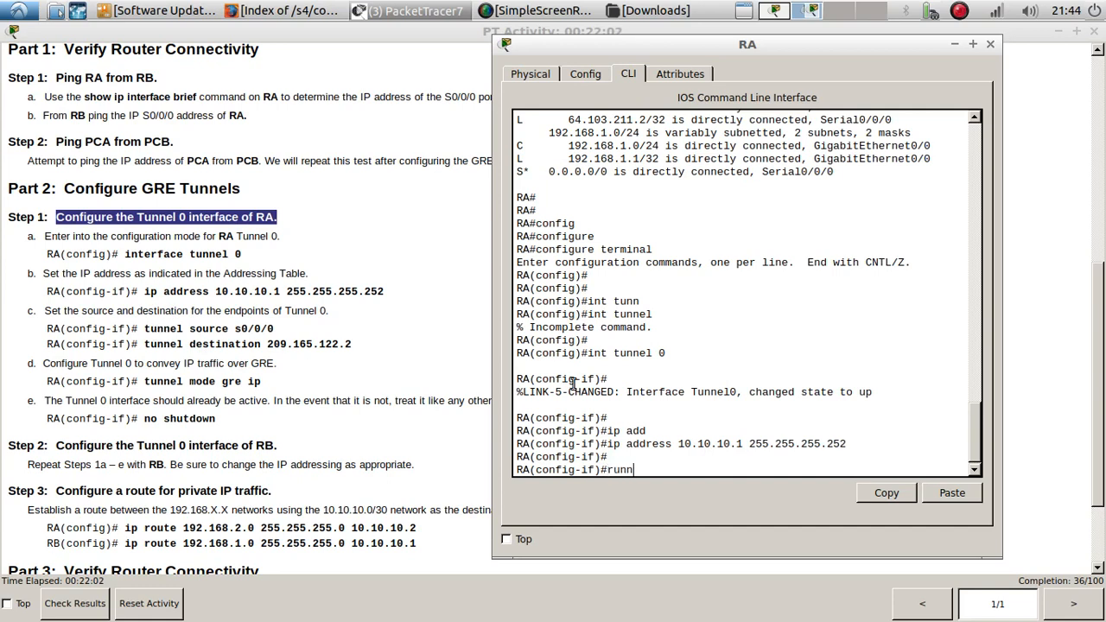
Set the source of RA's Tunnel 0 to s0/0/0.
type("tunn")
key("Tab")
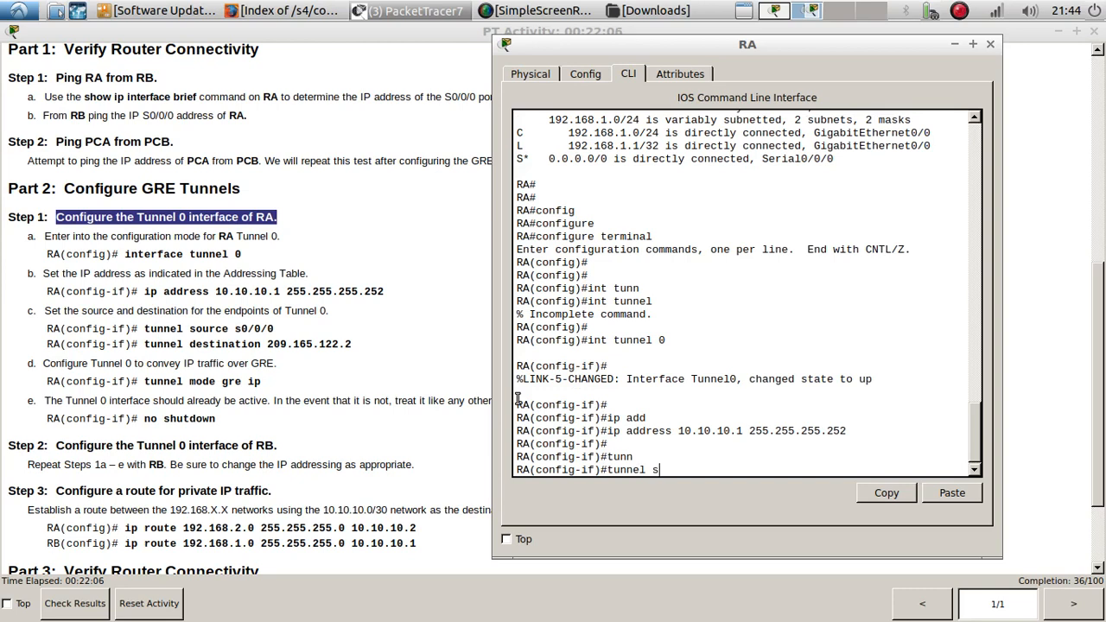
type("s")
key("Tab")
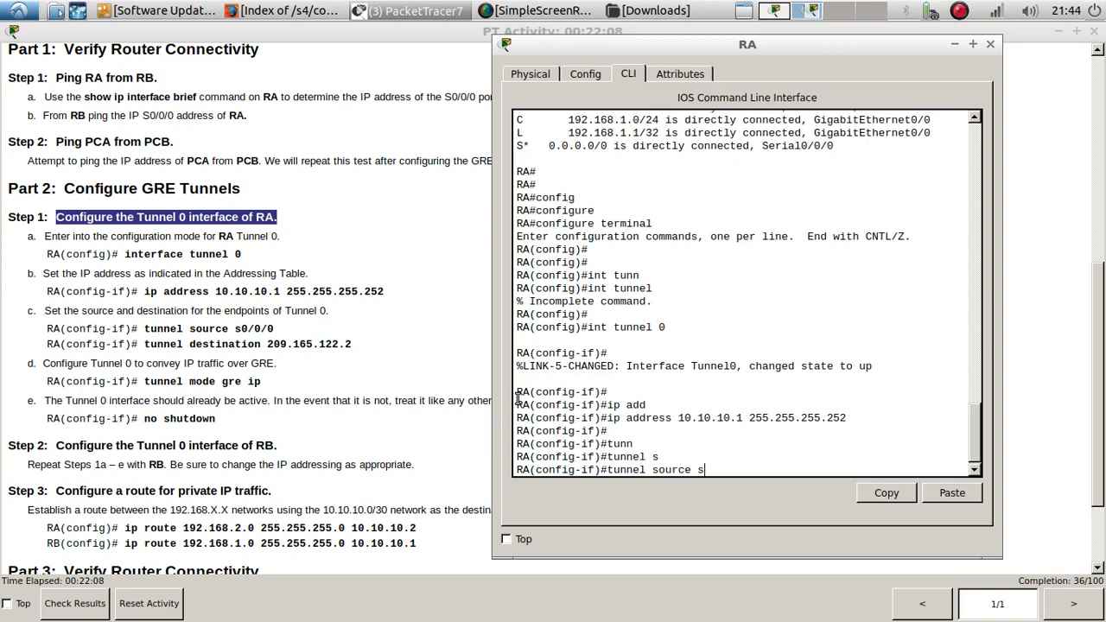
type("s0/0/0")
key("Return")
key("Return")
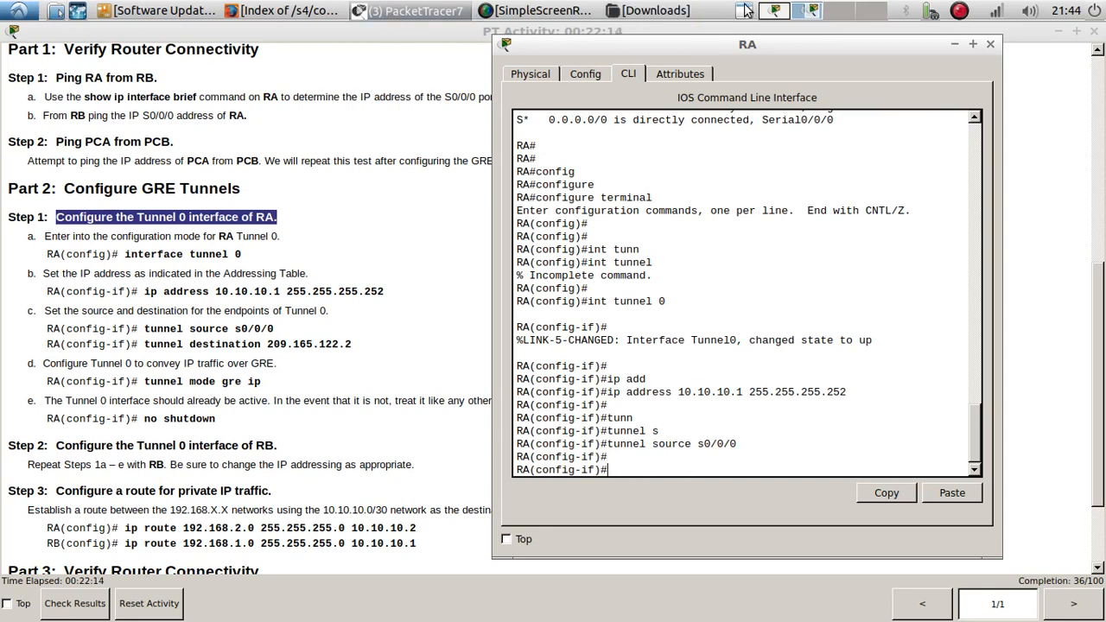
Check the endpoints in the network topology and set RA's tunnel destination to 209.165.122.2.
left_click(776, 12)
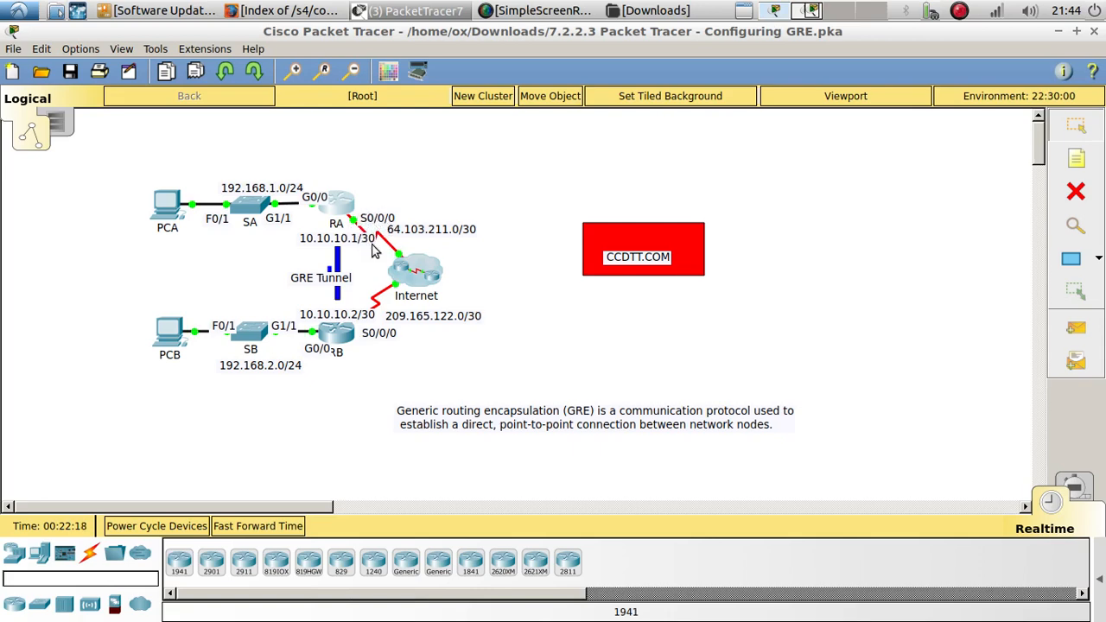
left_click(808, 12)
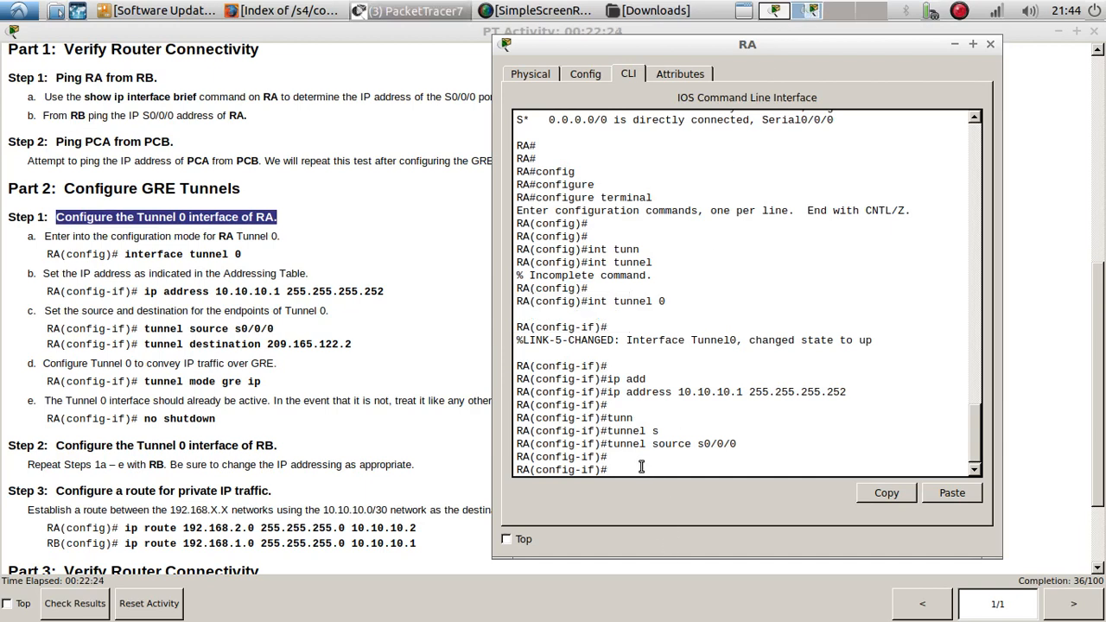
key("Tab")
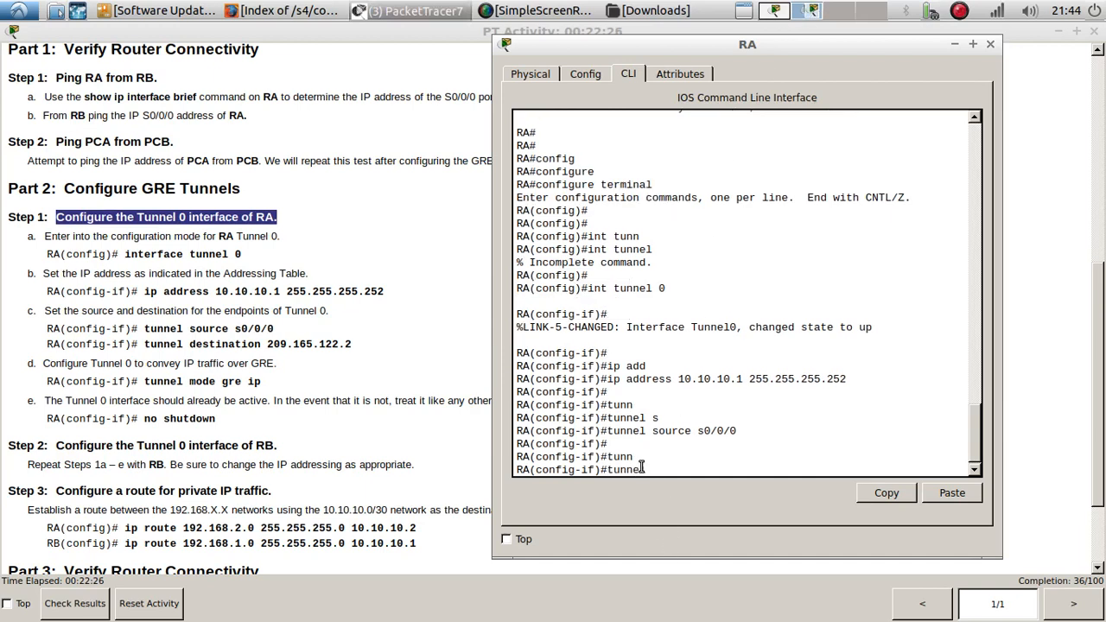
type("de")
key("Tab")
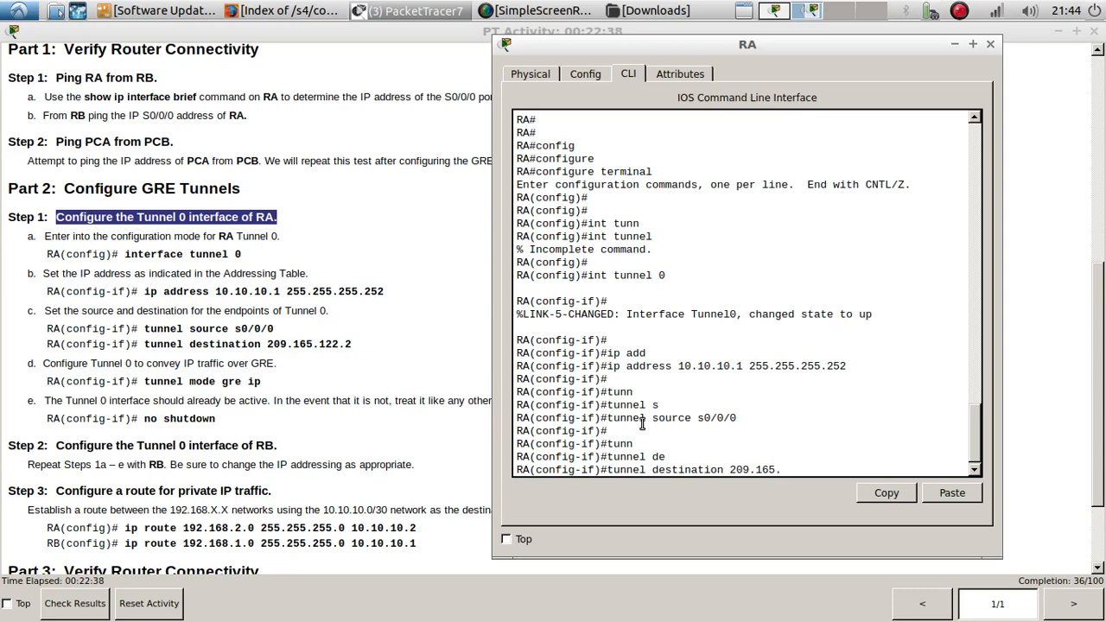
key("Return")
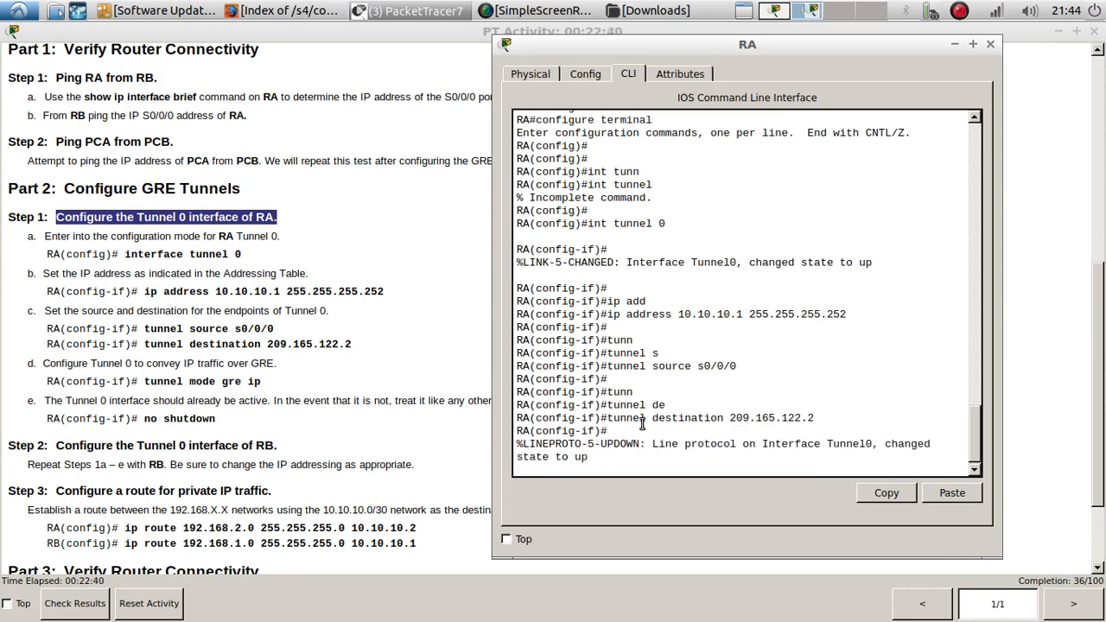
key("Return")
key("Return")
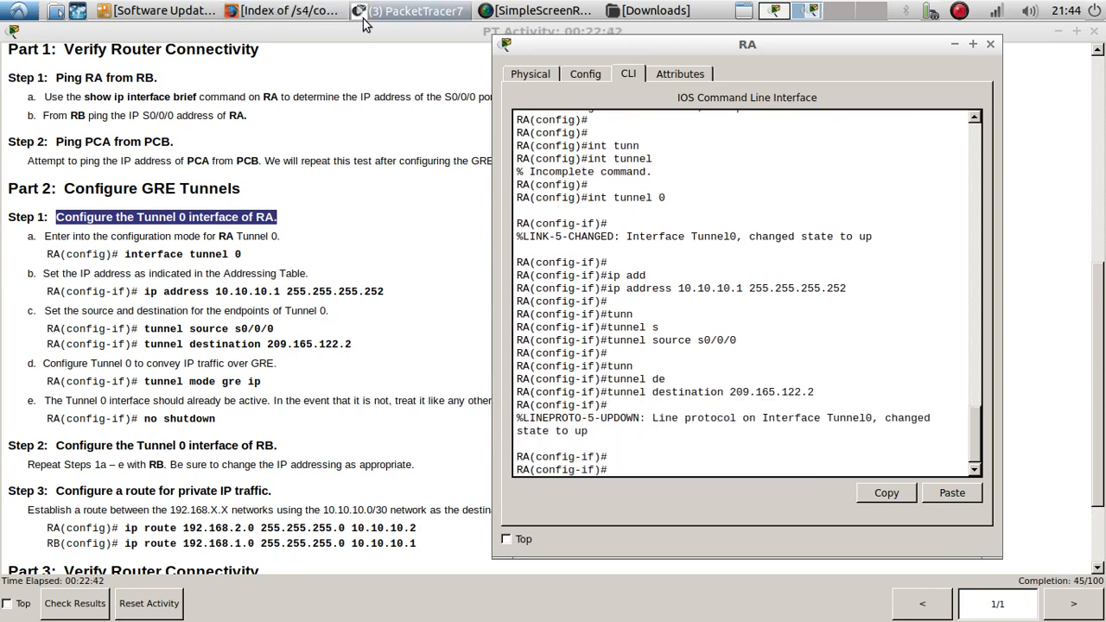
Review the tunnel path in the topology and configure RA's Tunnel 0 with tunnel mode gre ip.
left_click(767, 13)
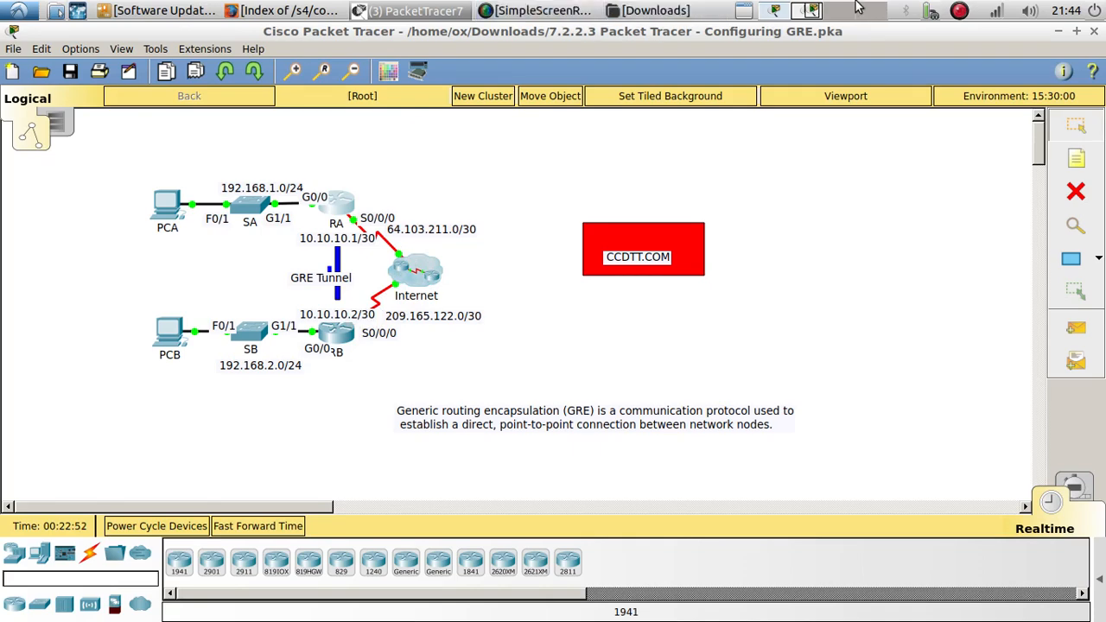
left_click(807, 10)
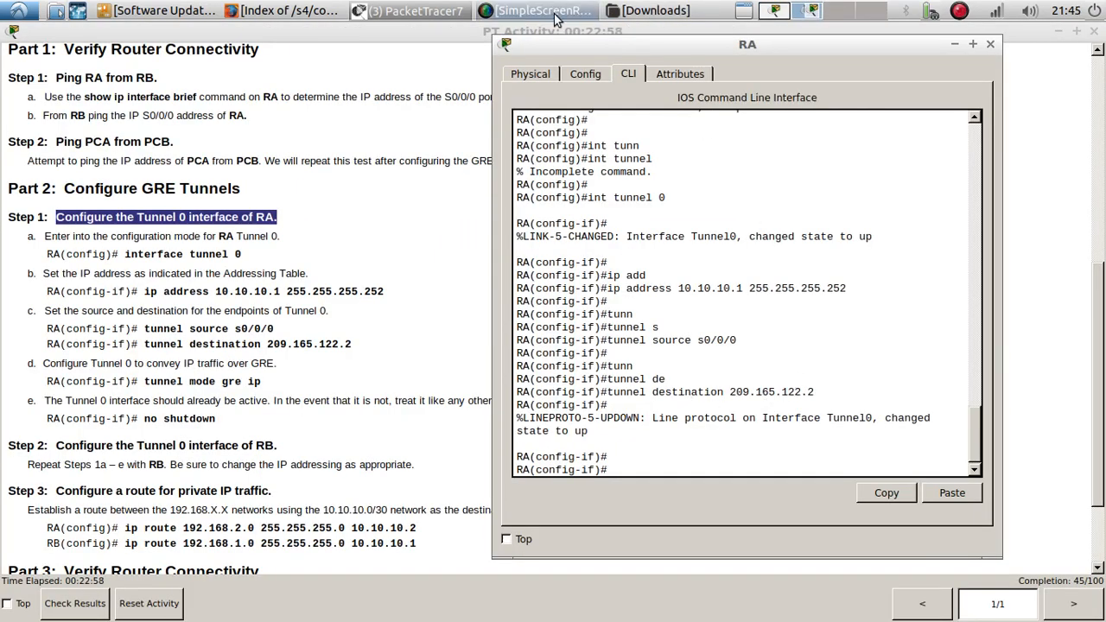
left_click(775, 13)
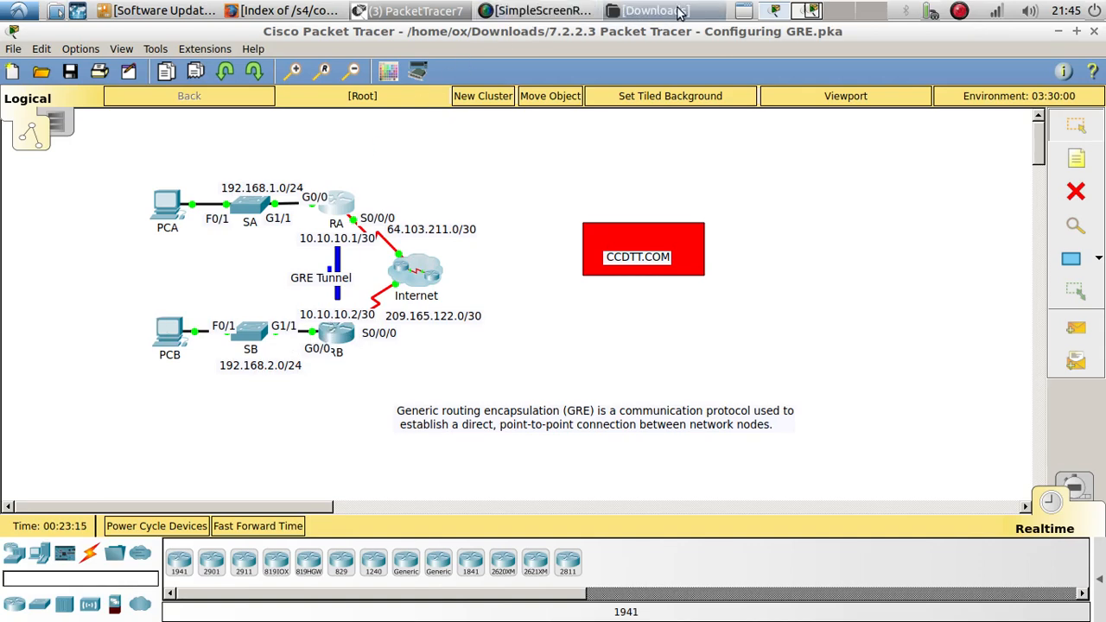
left_click(809, 13)
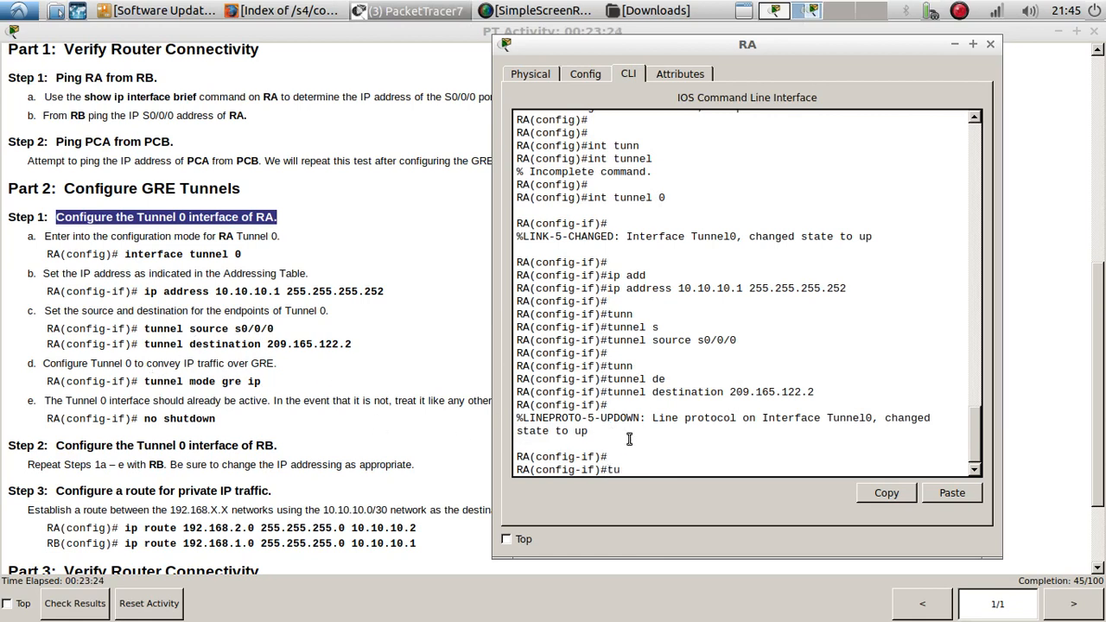
type("nn")
key("Tab")
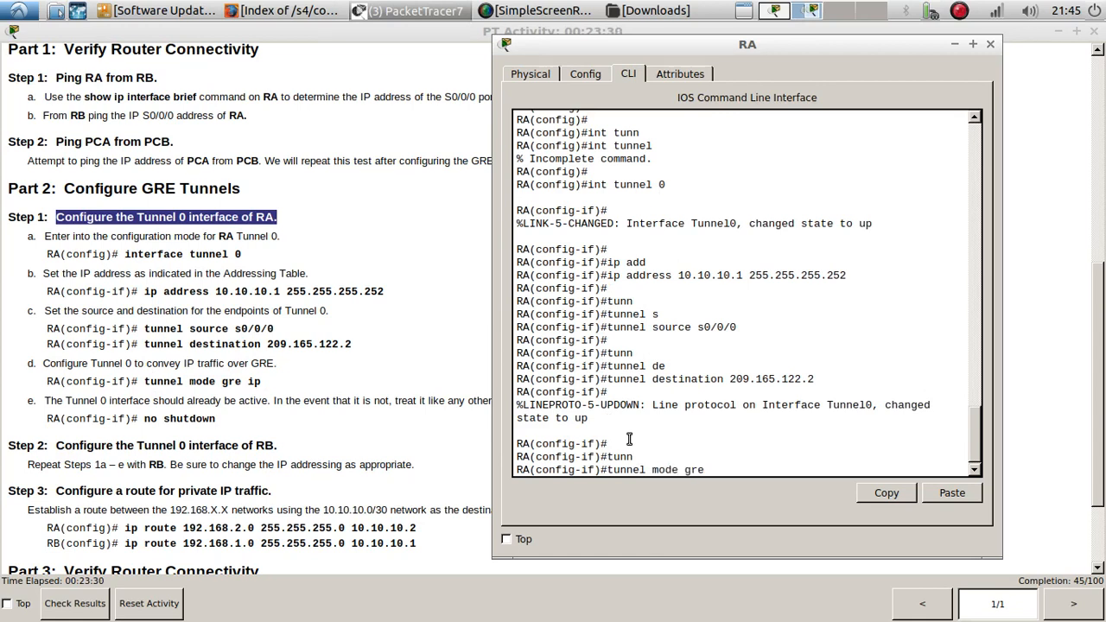
type("mode gre ip")
key("Return")
key("Return")
key("Return")
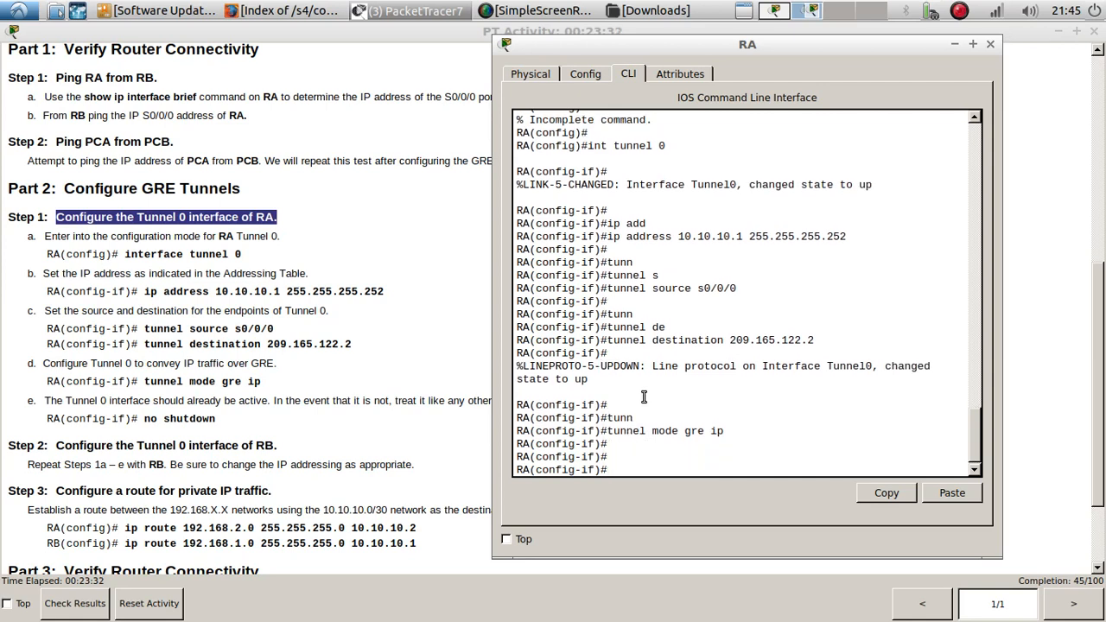
Activate RA's Tunnel 0 interface with no shutdown and exit to global configuration mode.
type("no shu")
key("Tab")
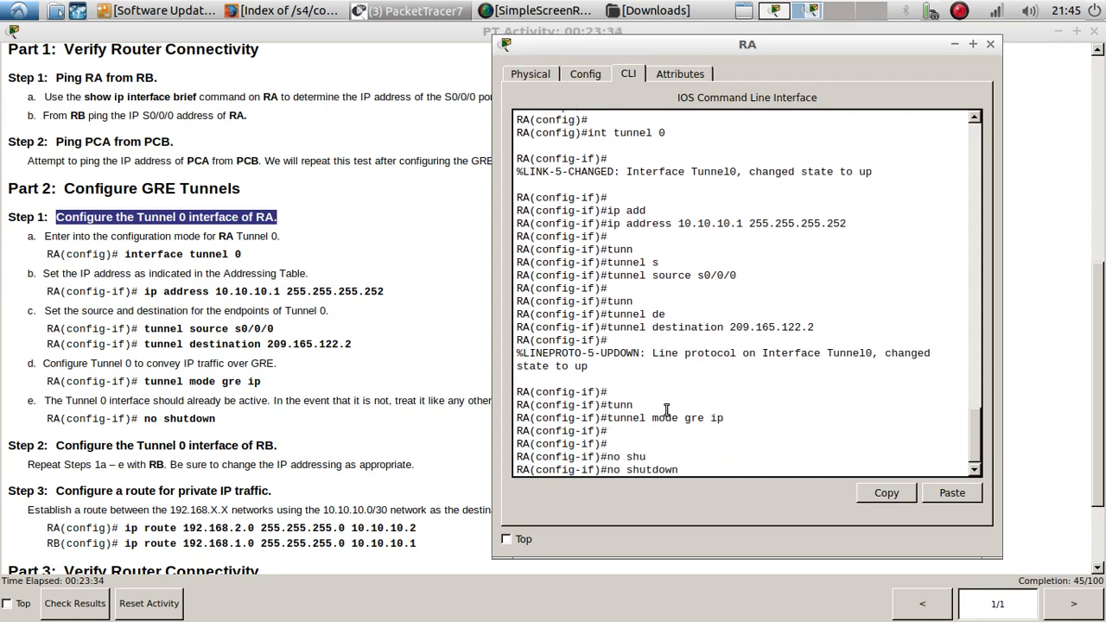
key("Return")
key("Return")
key("Return")
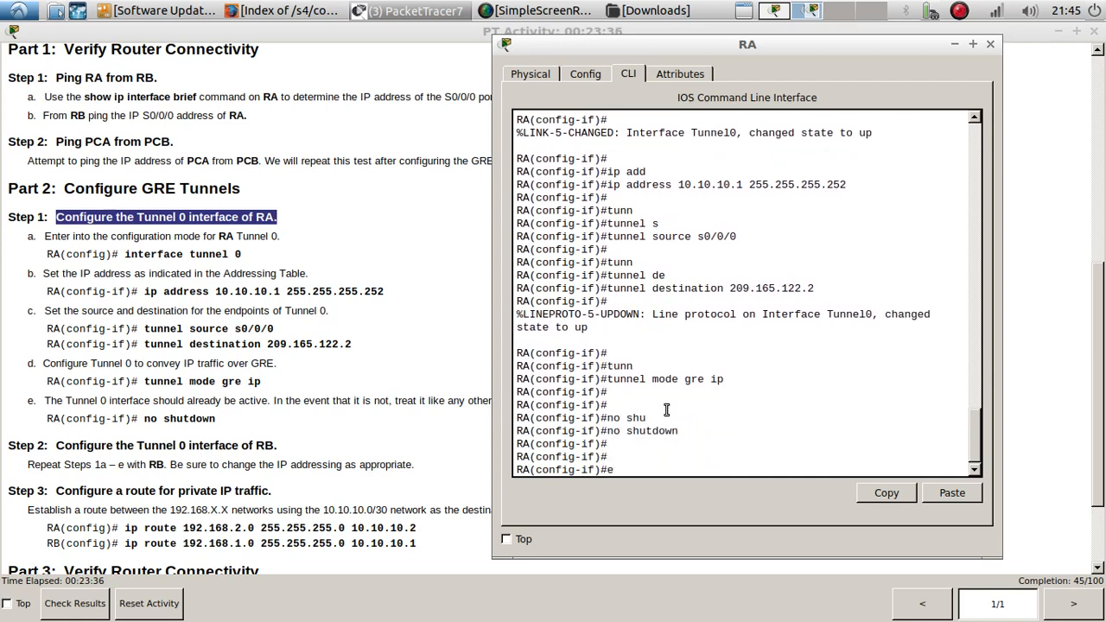
type("exi")
key("Tab")
key("Return")
key("Return")
key("Return")
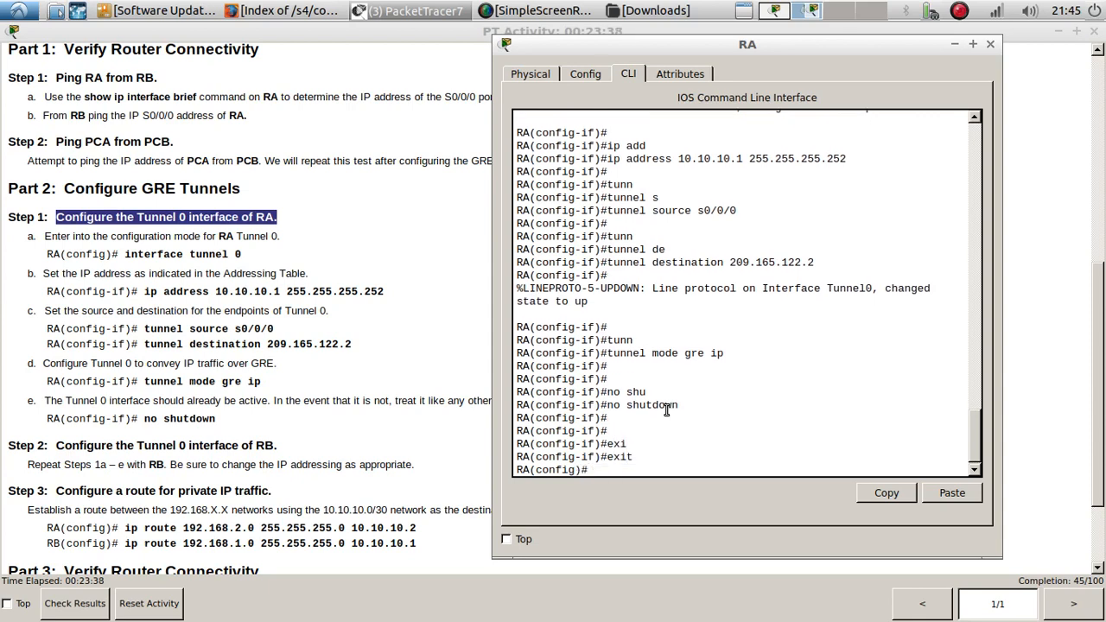
Read on to Step 3 of the instructions and move RA's CLI window beside the network topology.
scroll(219, 287, "down", 1)
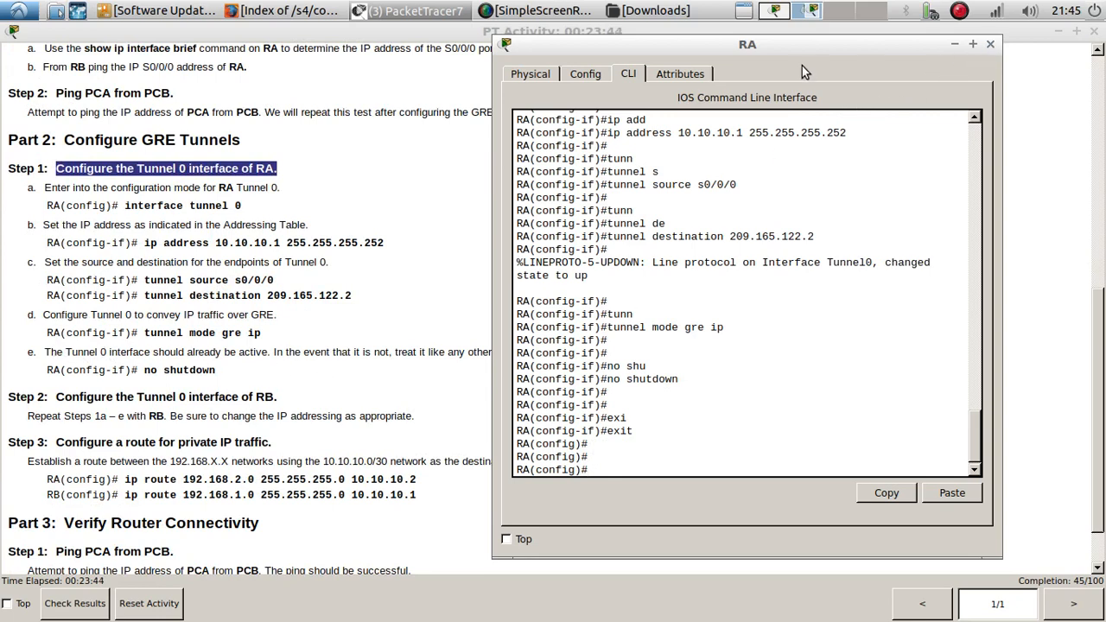
left_click_drag(950, 44, 865, 49)
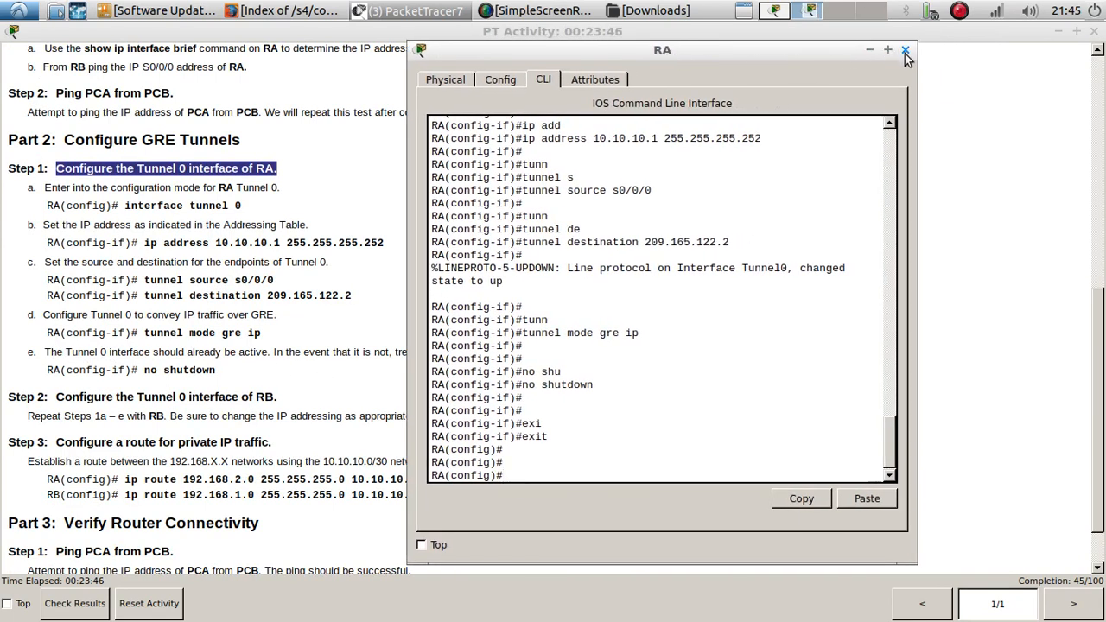
left_click_drag(725, 49, 858, 54)
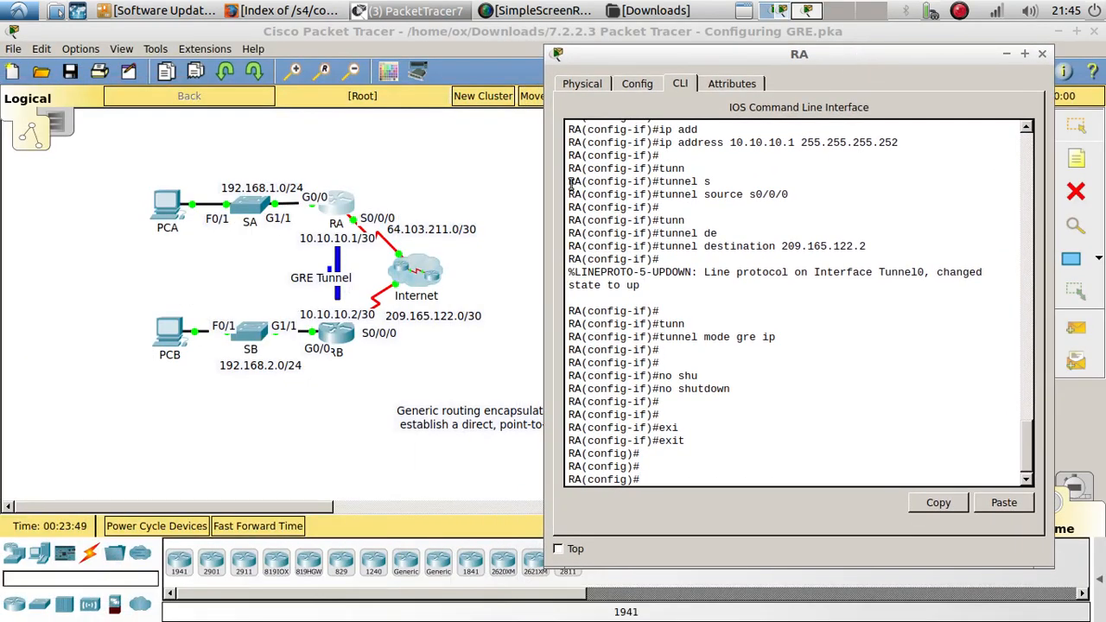
Open RB's CLI, place its window beside the activity instructions and enter global configuration mode.
left_click(356, 335)
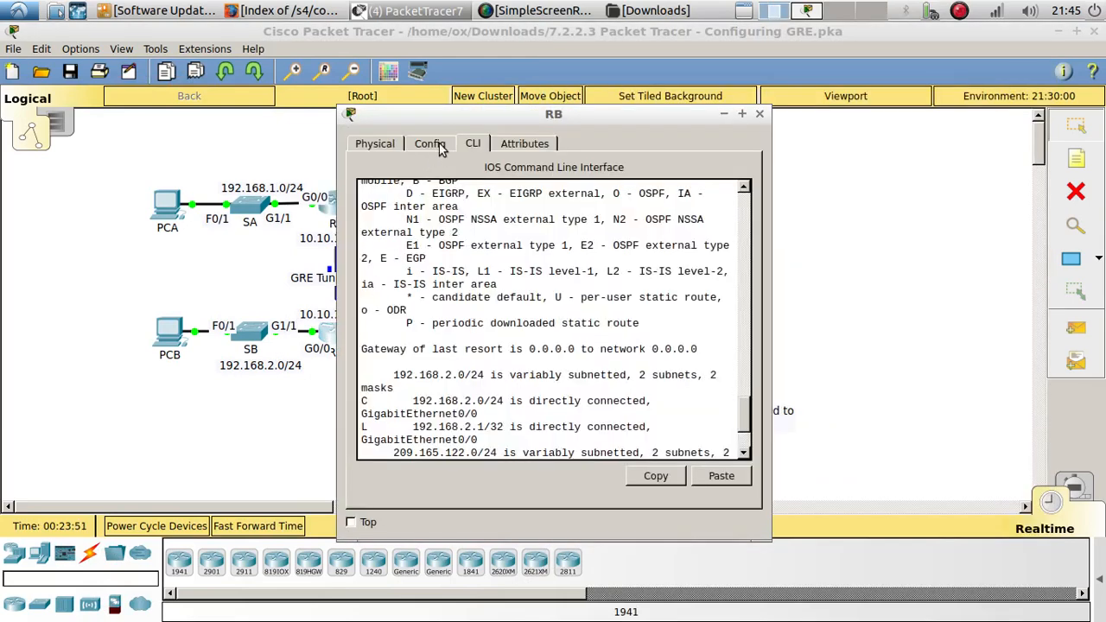
left_click_drag(467, 118, 616, 91)
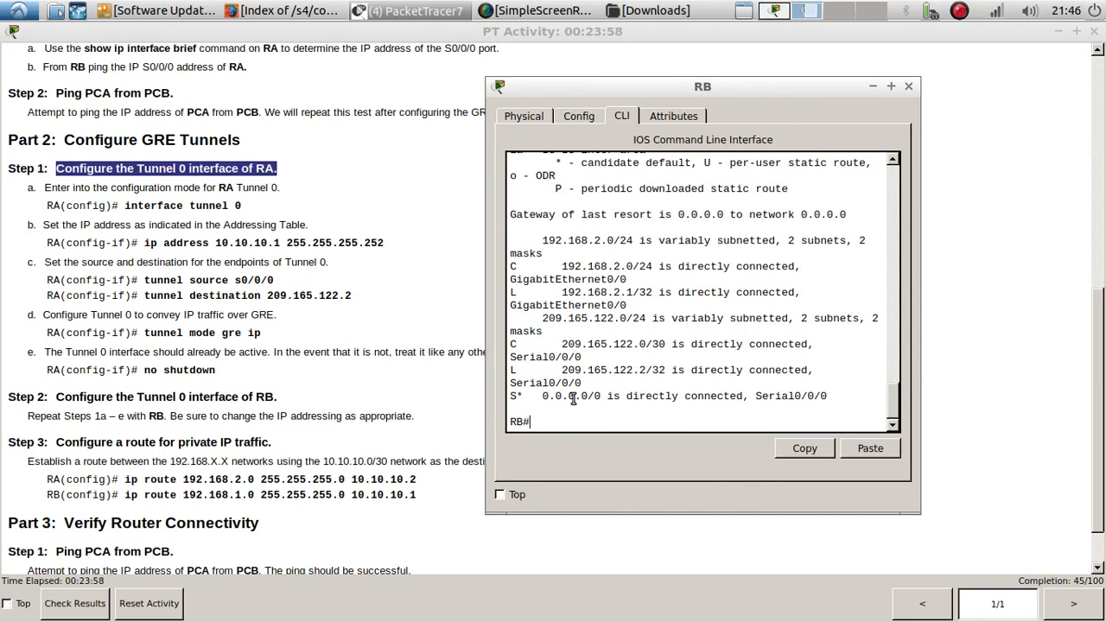
type("config")
key("Tab")
key("Tab")
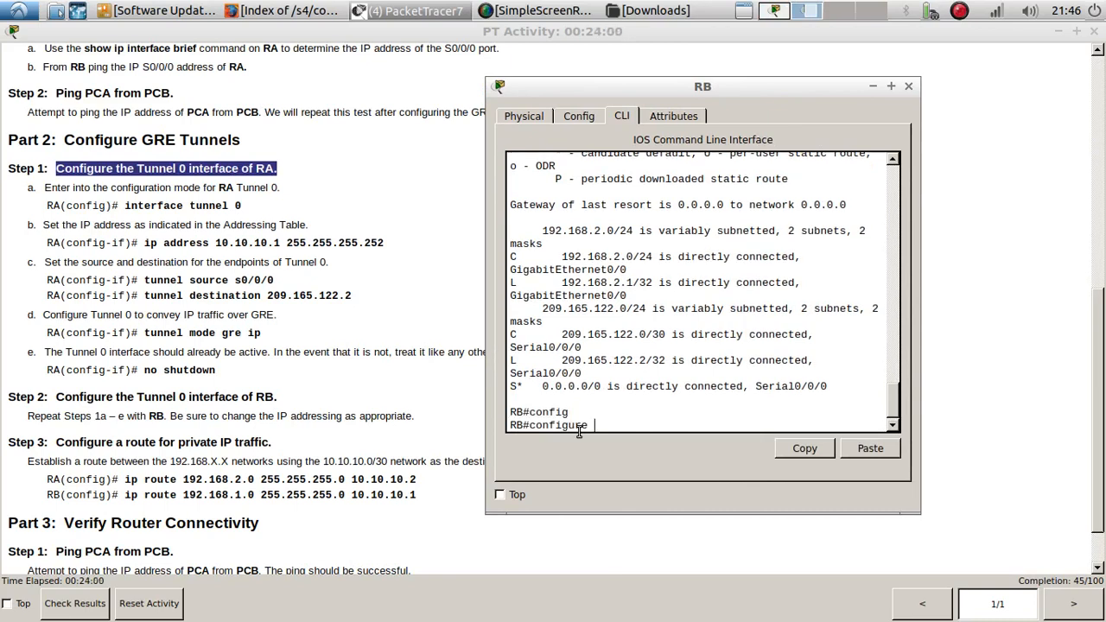
key("Return")
key("Return")
key("Return")
key("Return")
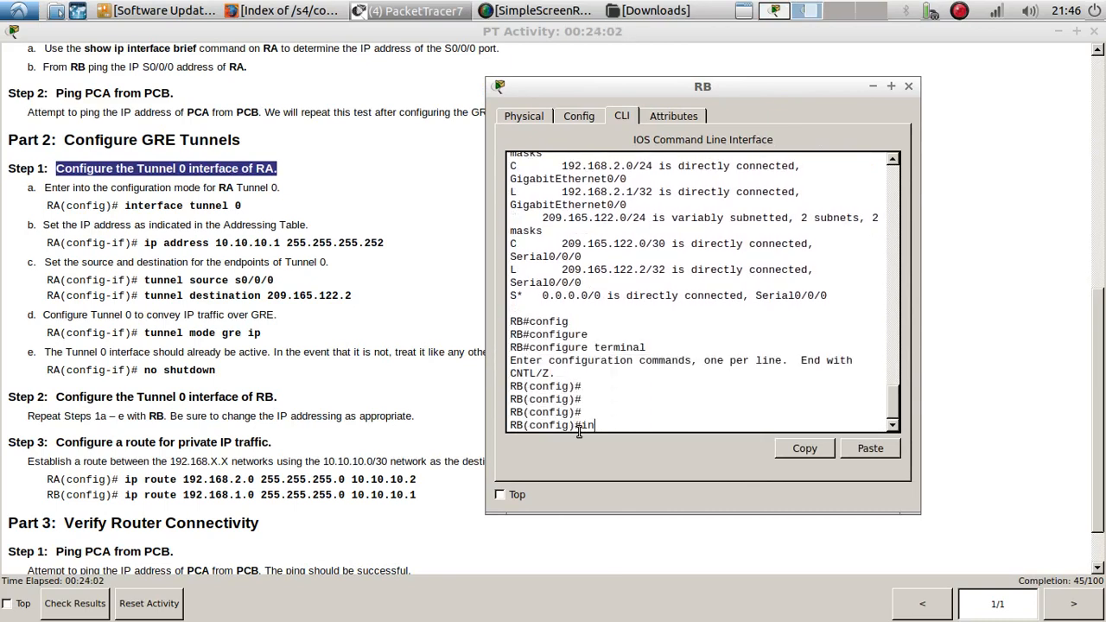
Enter interface configuration mode for Tunnel 0 on RB.
type("int tun")
key("Tab")
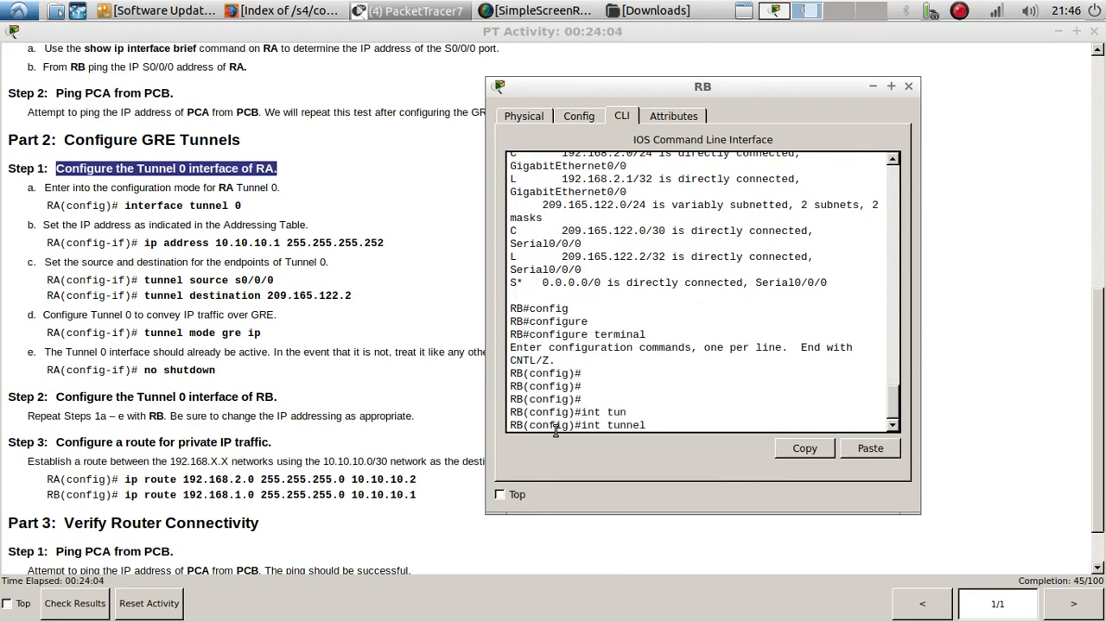
type("0")
key("Return")
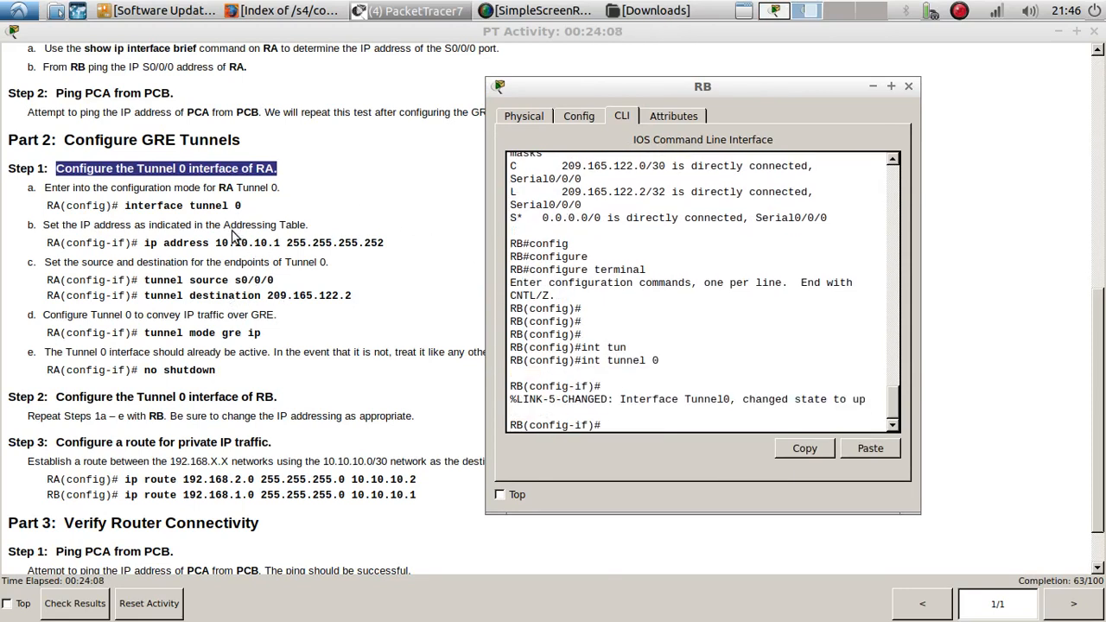
Assign IP address 10.10.10.2 with subnet mask 255.255.255.252 to RB's Tunnel 0.
type("dd")
key("Tab")
type("1")
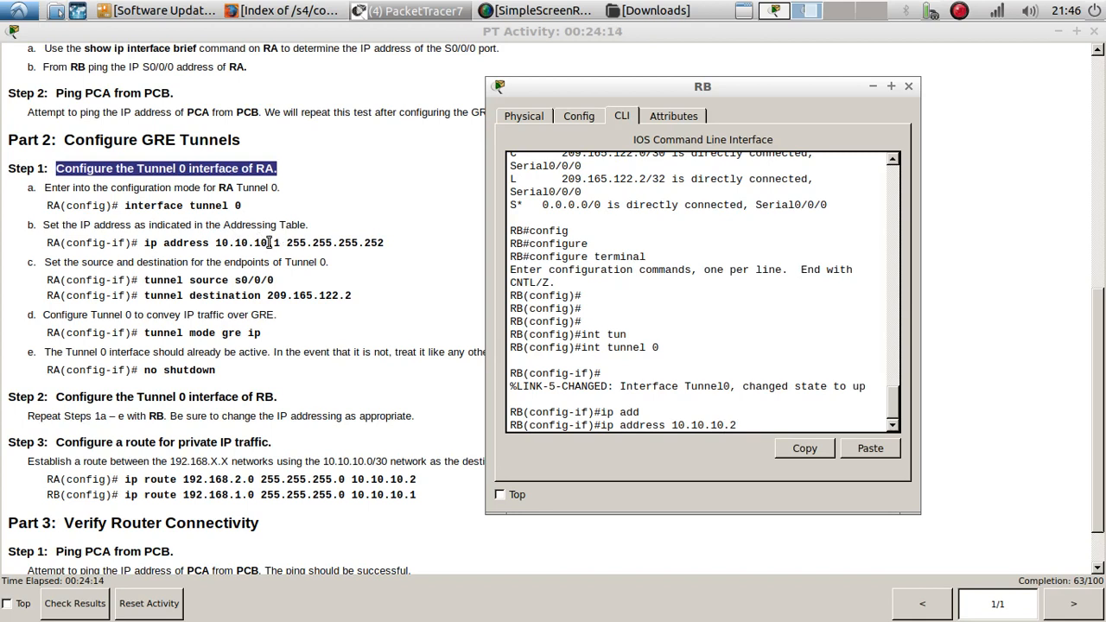
type("0.10.10.2 255.255.255.252")
key("Return")
key("Return")
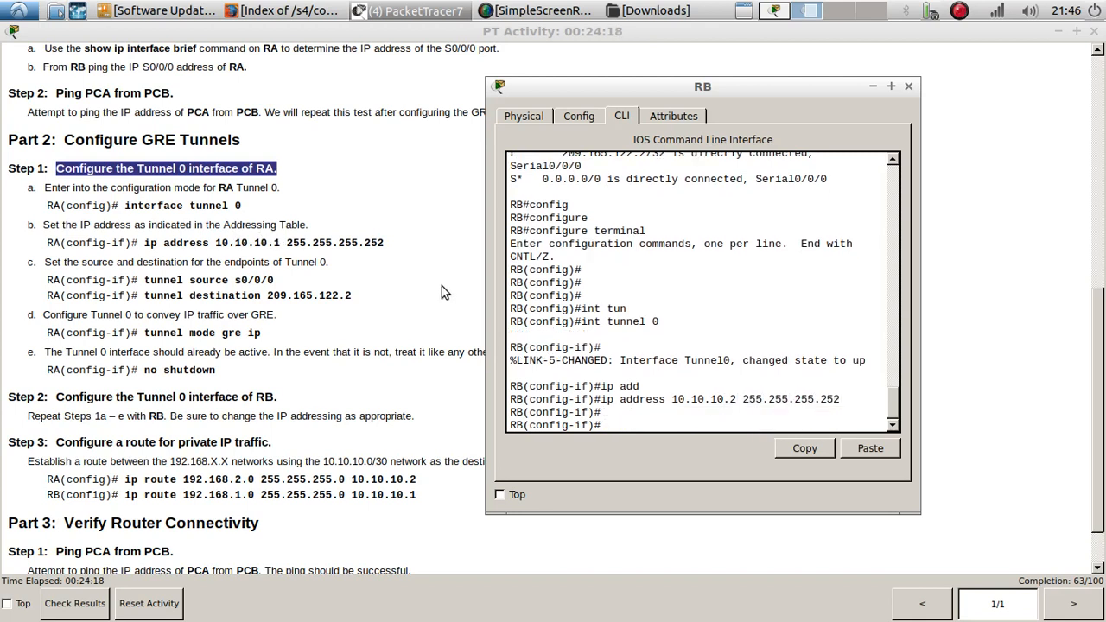
Check RB's serial interface in the network topology and set RB's tunnel source to s0/0/0.
type("ip a")
key("BackSpace")
key("BackSpace")
key("BackSpace")
key("BackSpace")
type("tun")
key("Tab")
type("s")
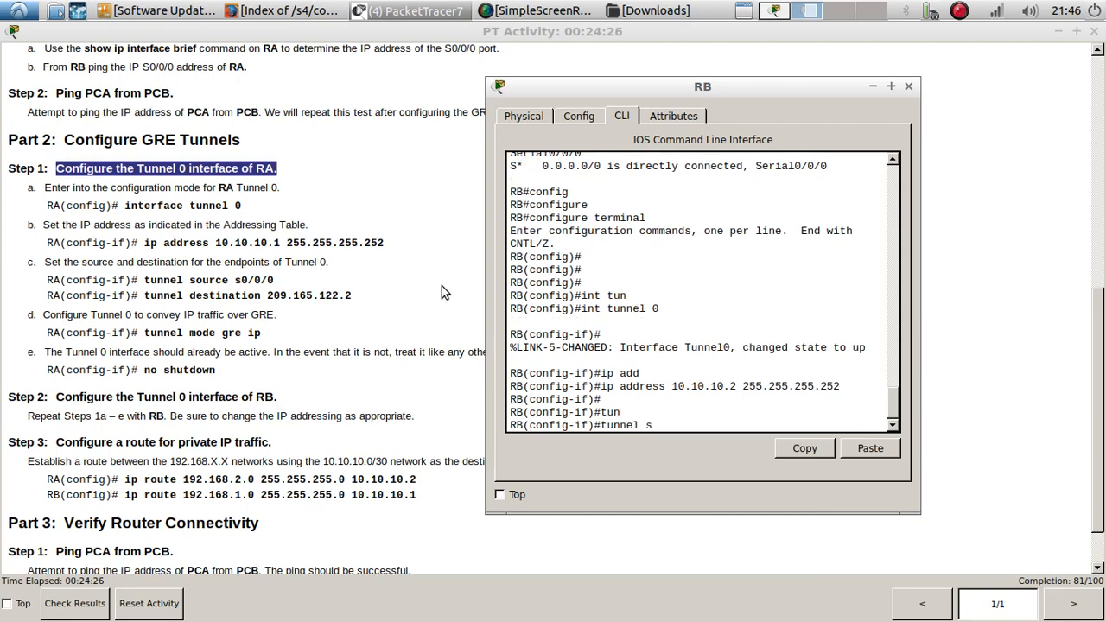
type("ou")
key("Tab")
left_click(775, 12)
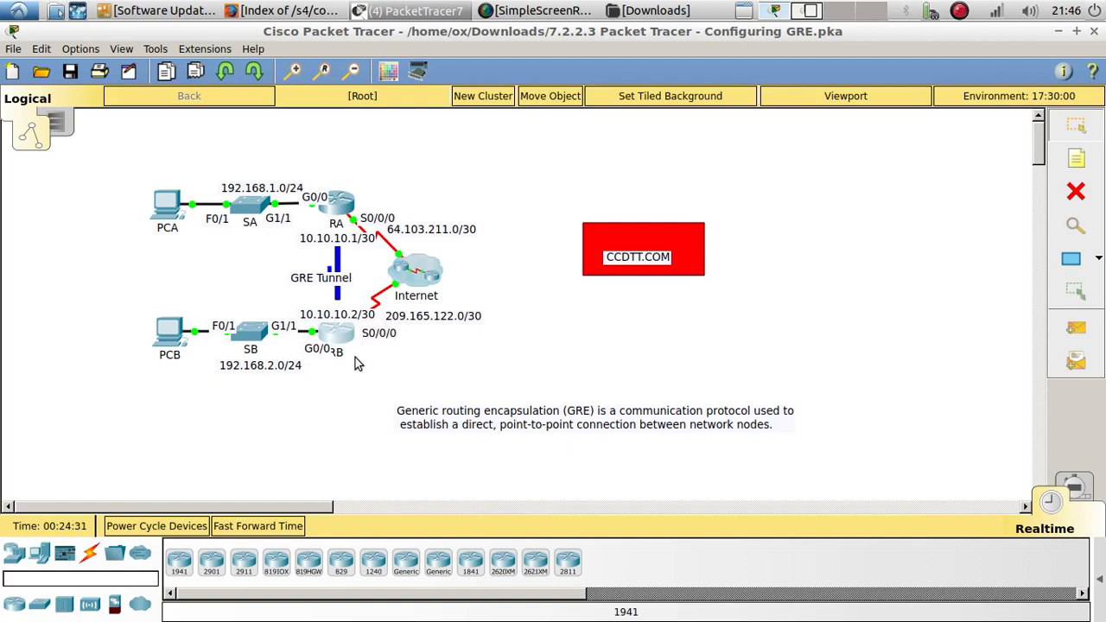
left_click(808, 10)
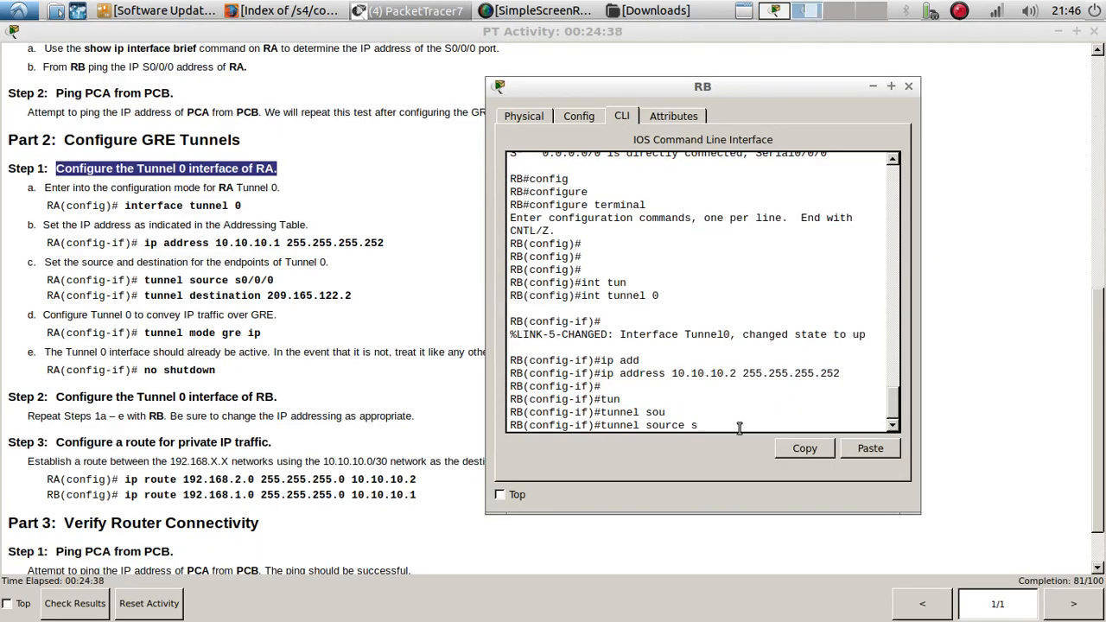
type("0/0/0")
key("Return")
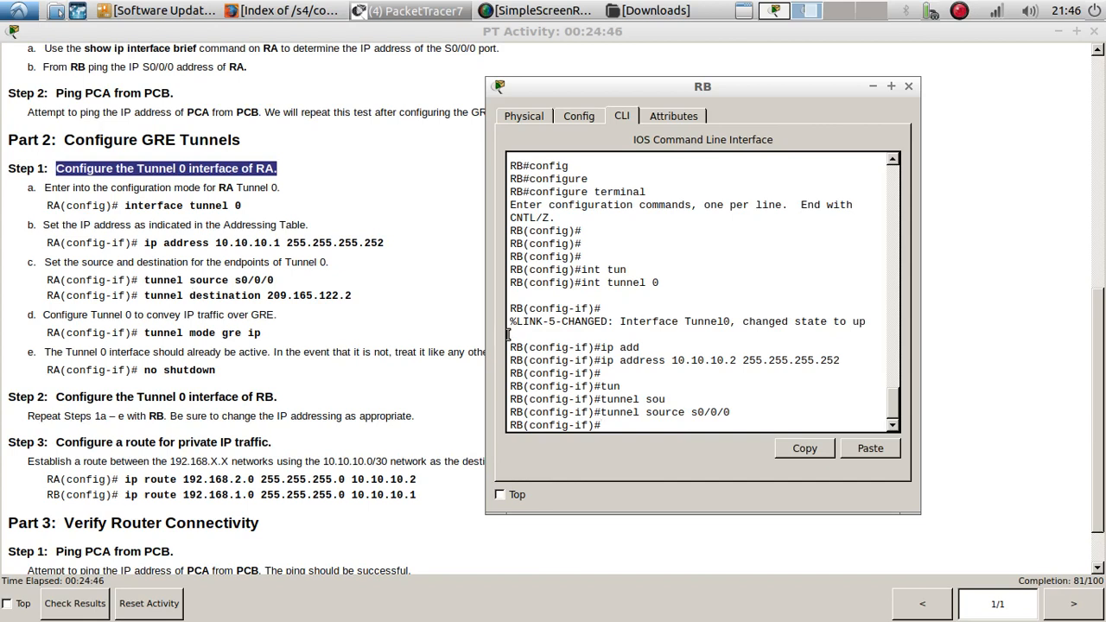
Look up RA's S0/0/0 address in the Addressing Table and set RB's tunnel destination to 64.103.211.2.
type("tune")
key("Tab")
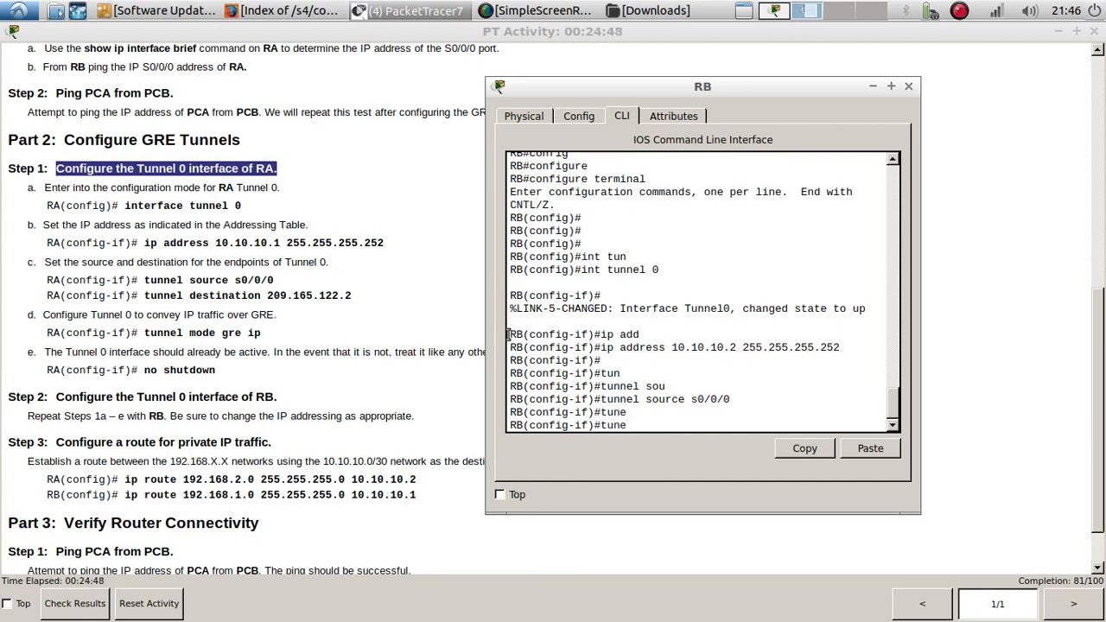
type("me")
type("n")
key("Tab")
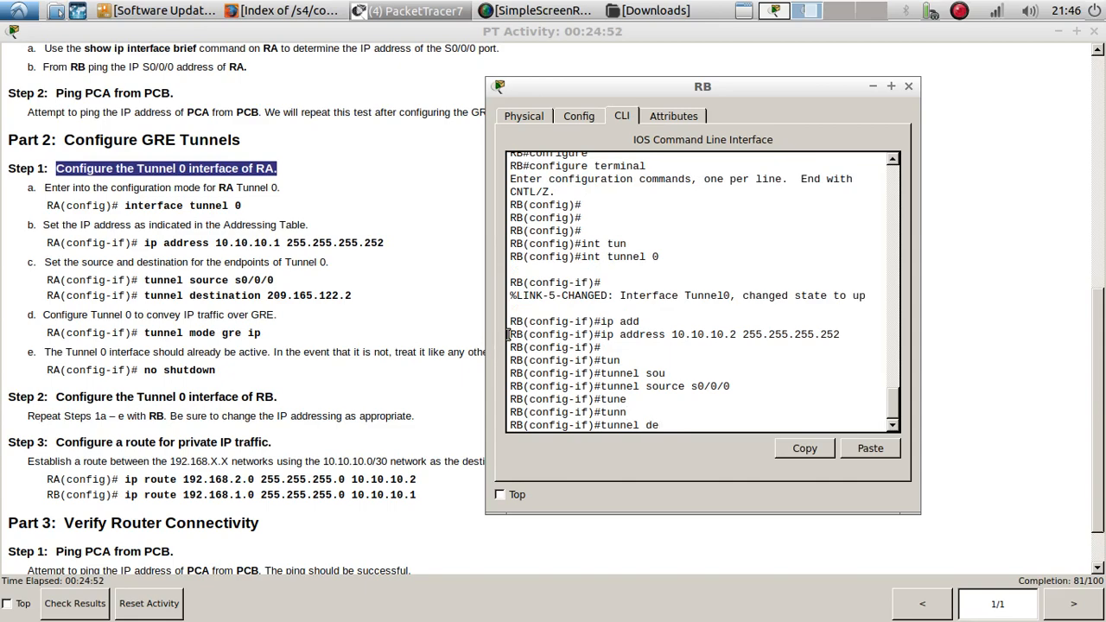
key("Tab")
scroll(415, 294, "up", 10)
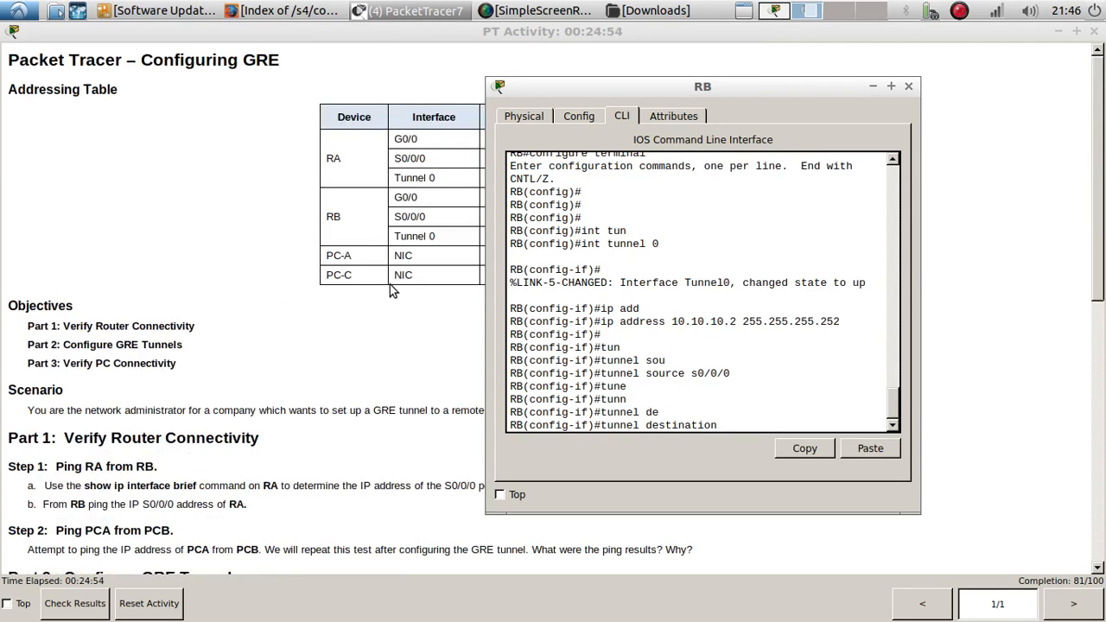
left_click_drag(573, 91, 774, 54)
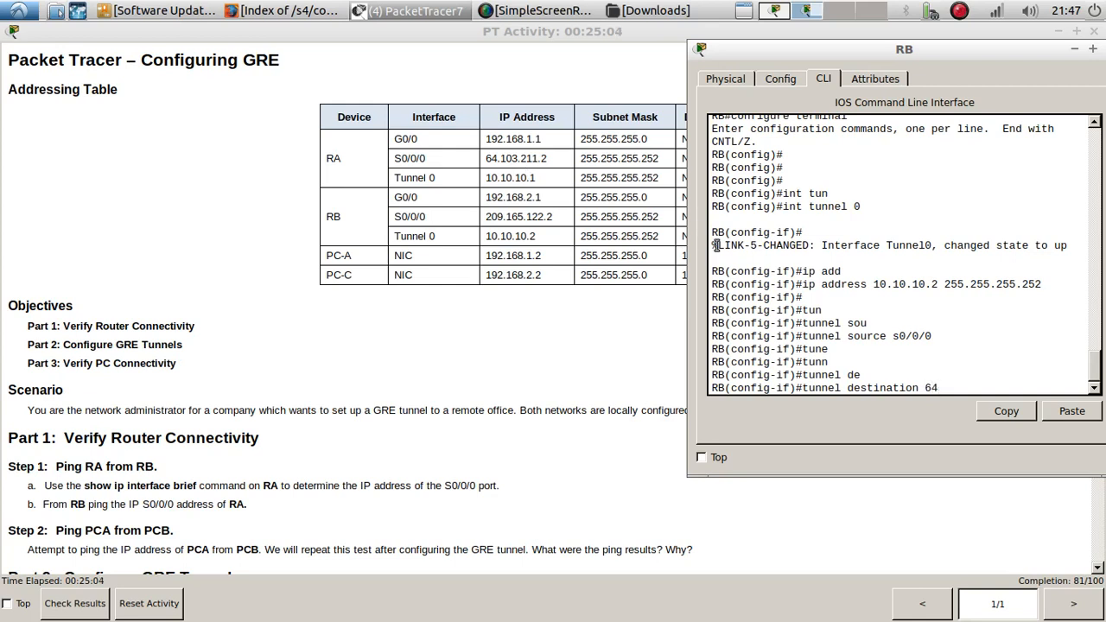
type("103.21")
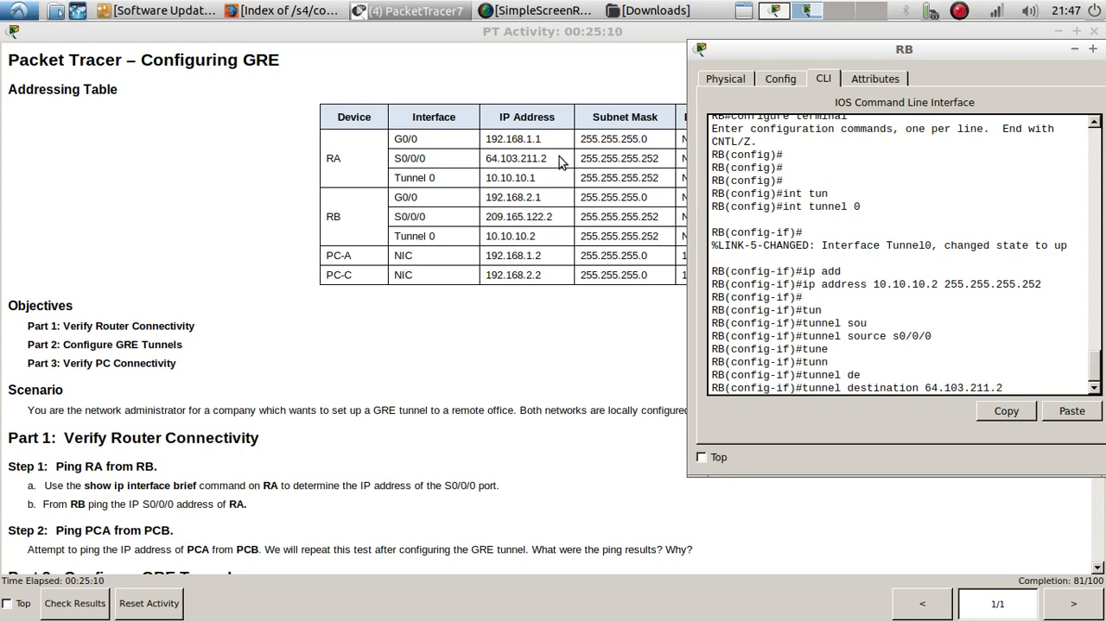
type("1.2")
key("Return")
key("Return")
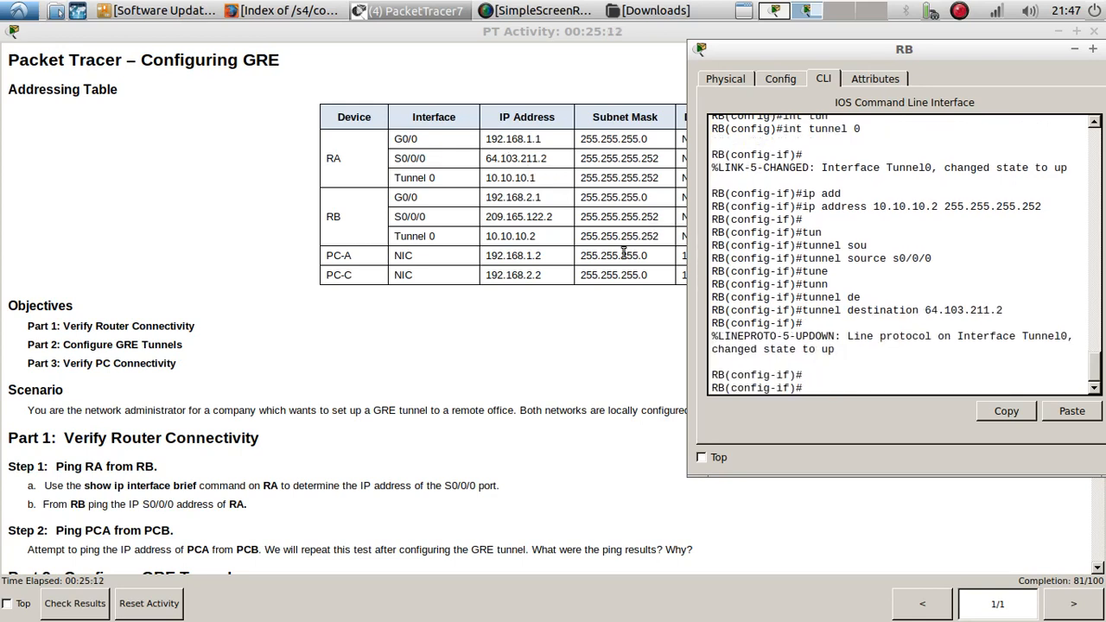
Return to the Part 2 instructions and configure RB's Tunnel 0 with tunnel mode gre ip.
scroll(458, 304, "down", 3)
scroll(454, 308, "down", 3)
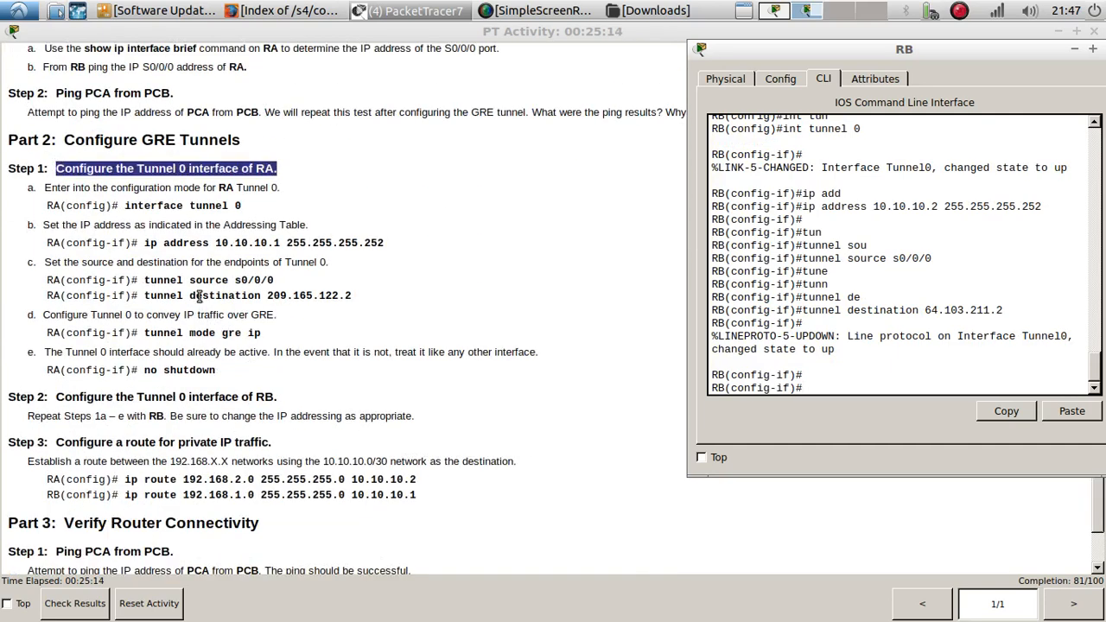
type("tunn")
key("Tab")
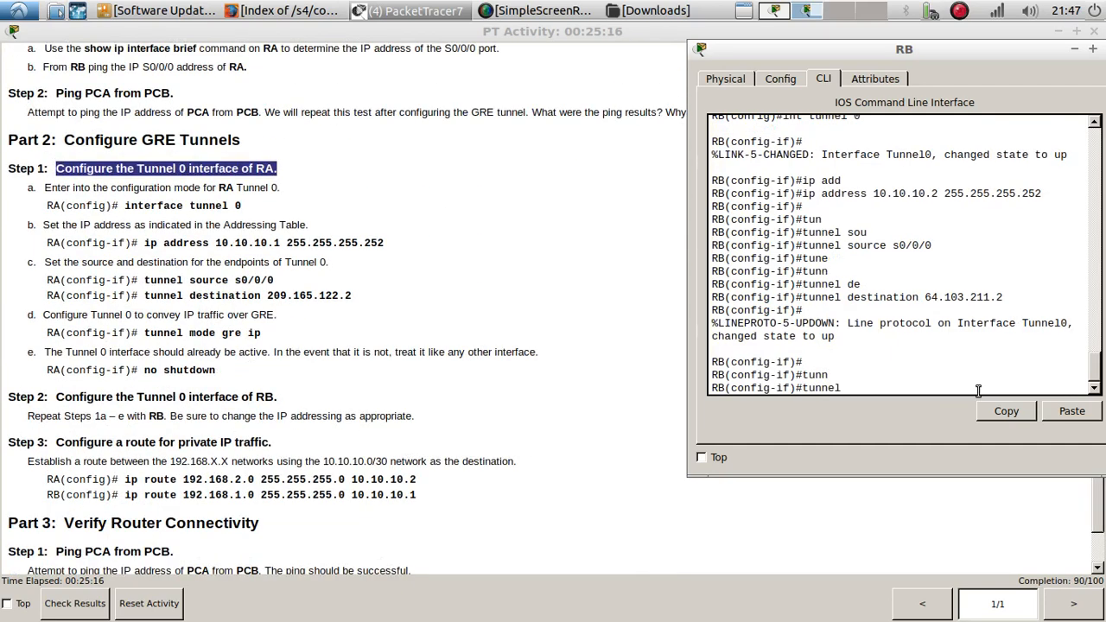
type("g")
key("Tab")
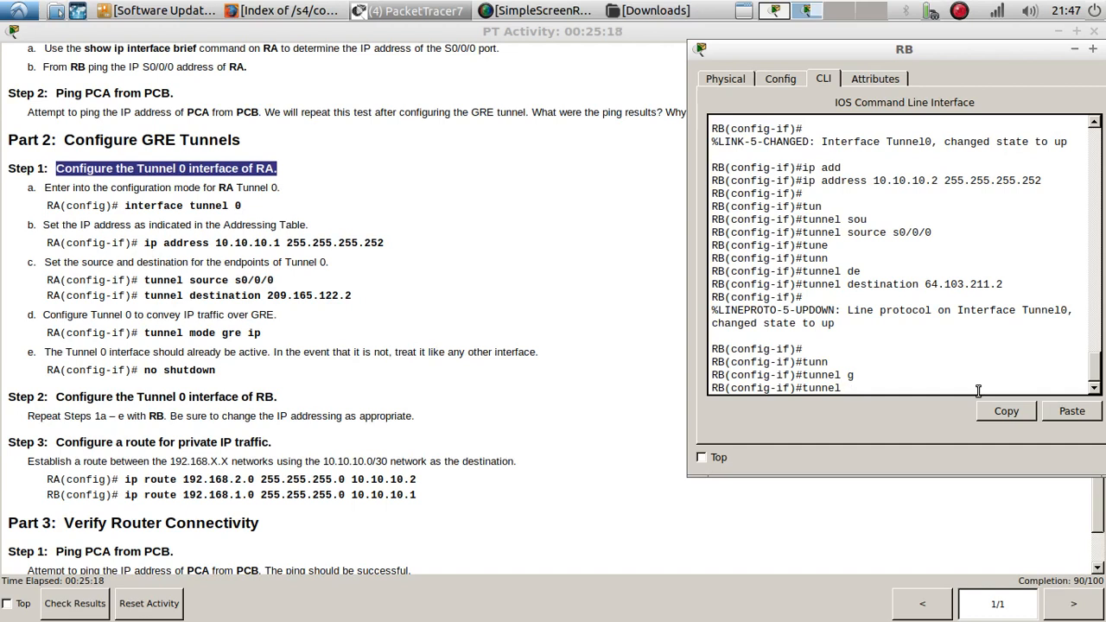
type("mo")
key("Tab")
type("f")
key("BackSpace")
type("g")
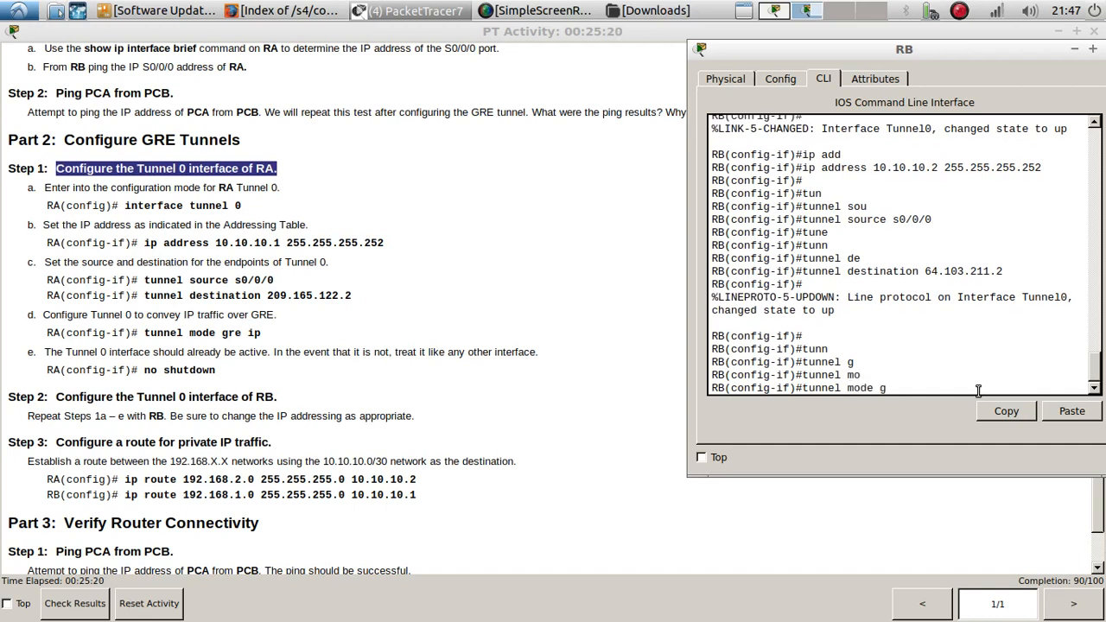
key("Tab")
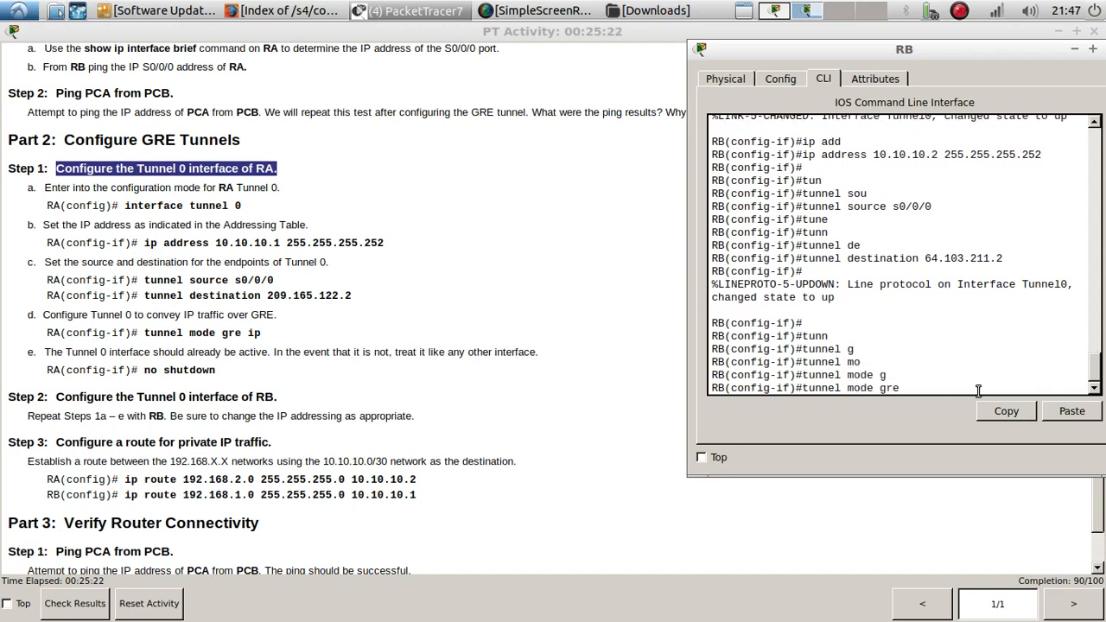
type("ip")
key("Return")
key("Return")
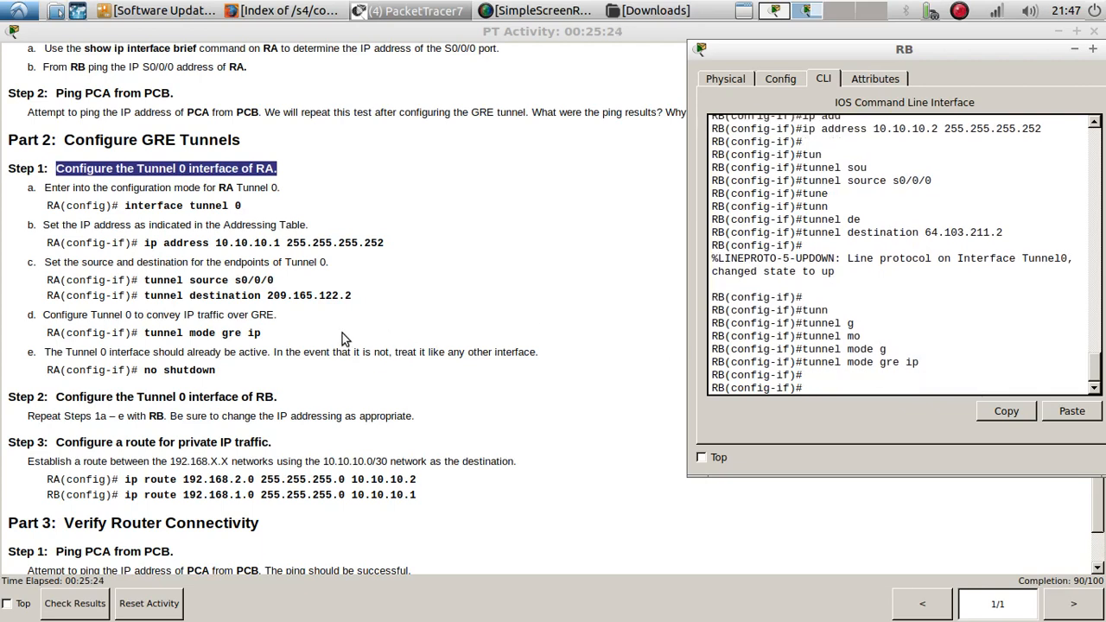
Activate RB's Tunnel 0 interface with no shutdown and exit to global configuration mode.
type("no shu")
key("Tab")
key("Return")
key("Return")
key("Return")
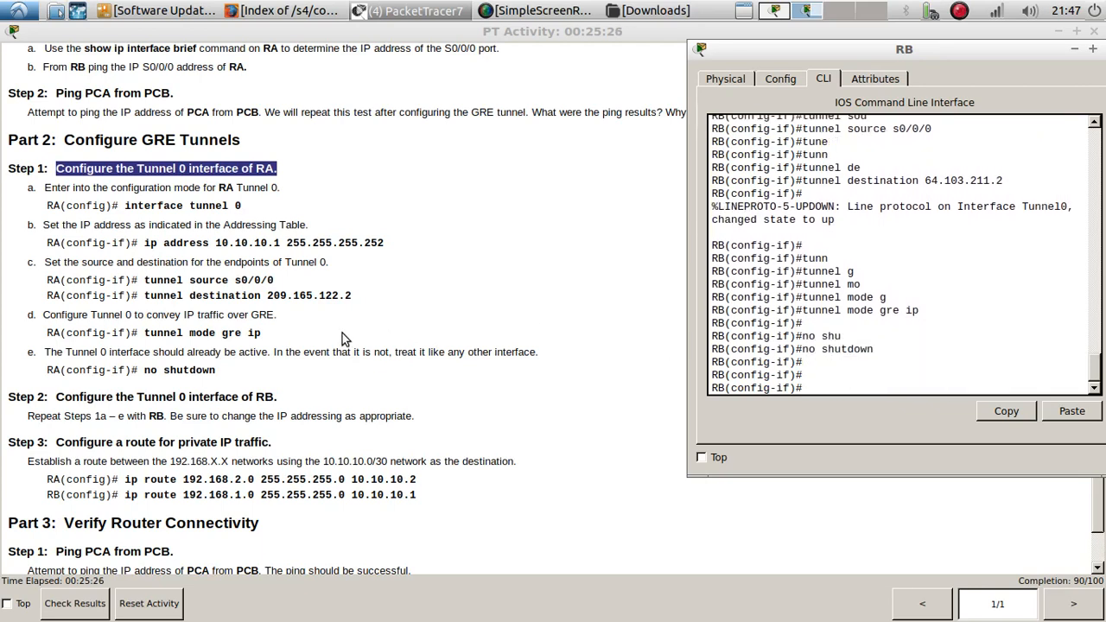
scroll(318, 314, "down", 1)
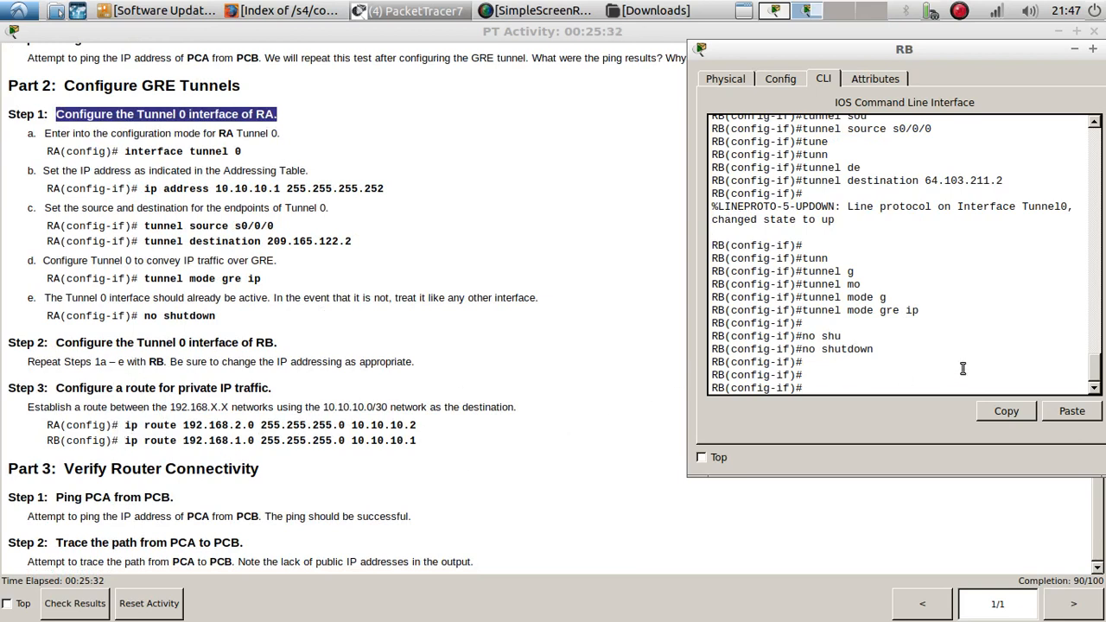
type("xi")
key("Tab")
key("Return")
key("Return")
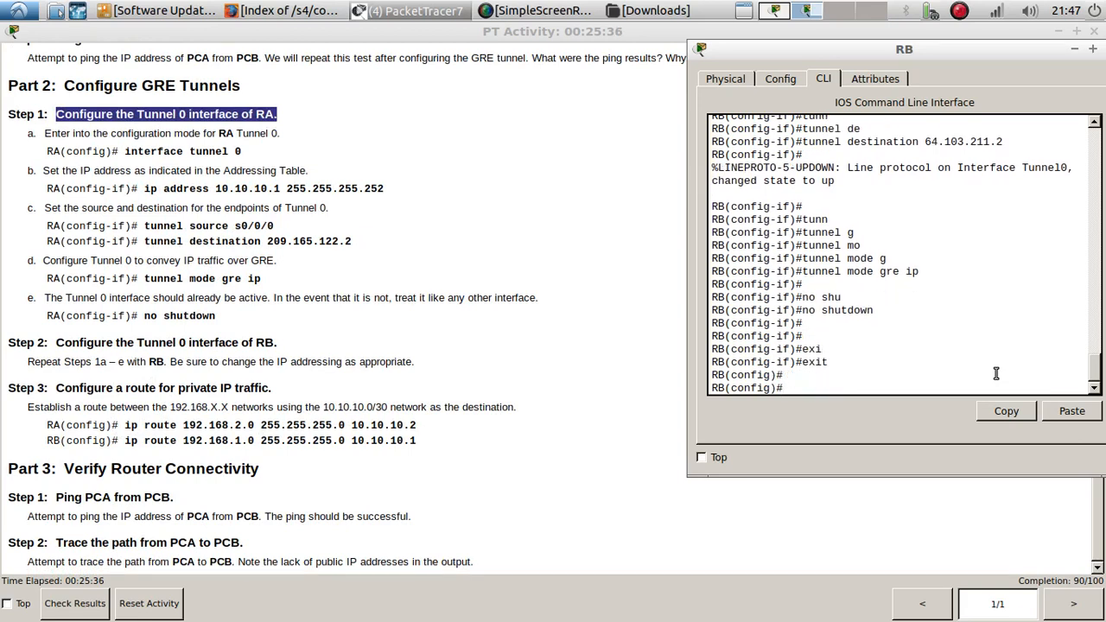
Add a static route on RB to 192.168.1.0 255.255.255.0 via 10.10.10.1.
type("ROU")
key("Tab")
key("Tab")
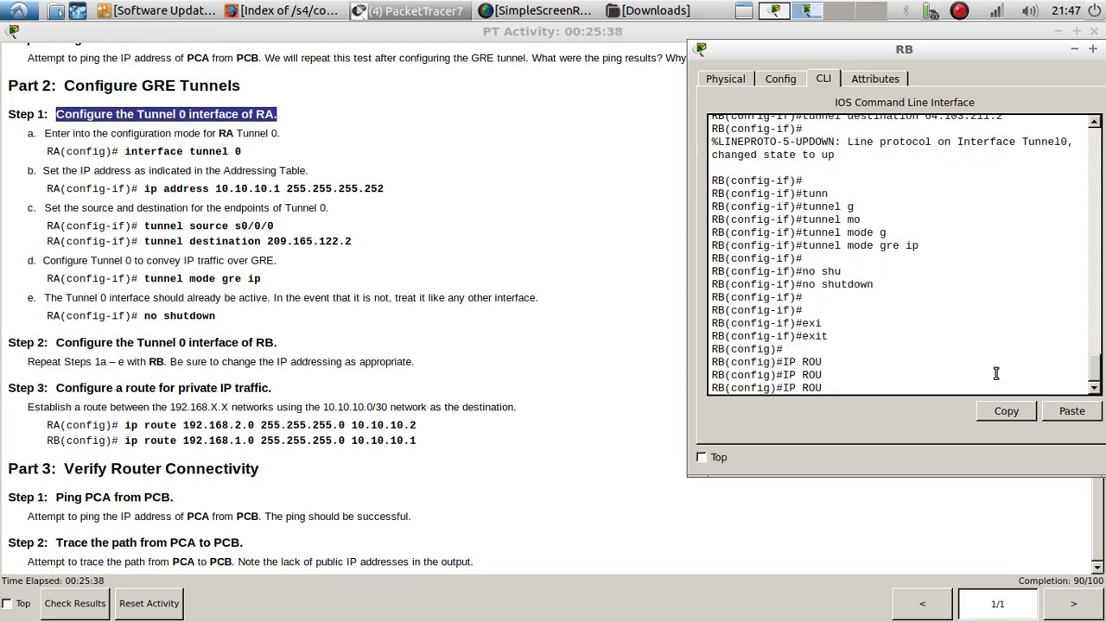
type("TE")
type("8.1.0")
type("255")
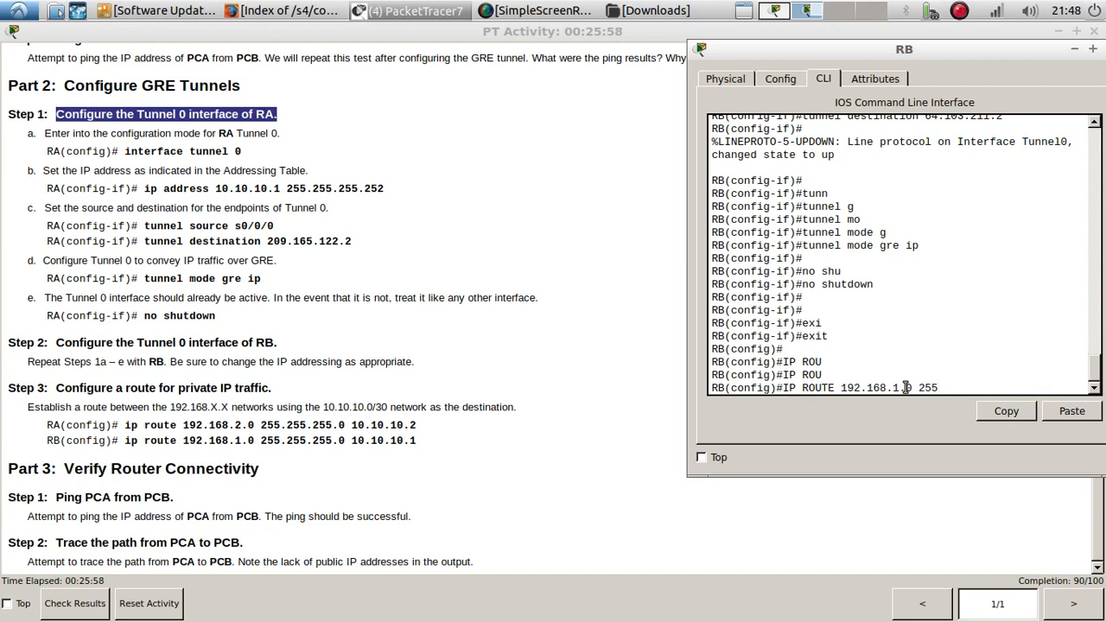
type(".255.255.0 10.10.10")
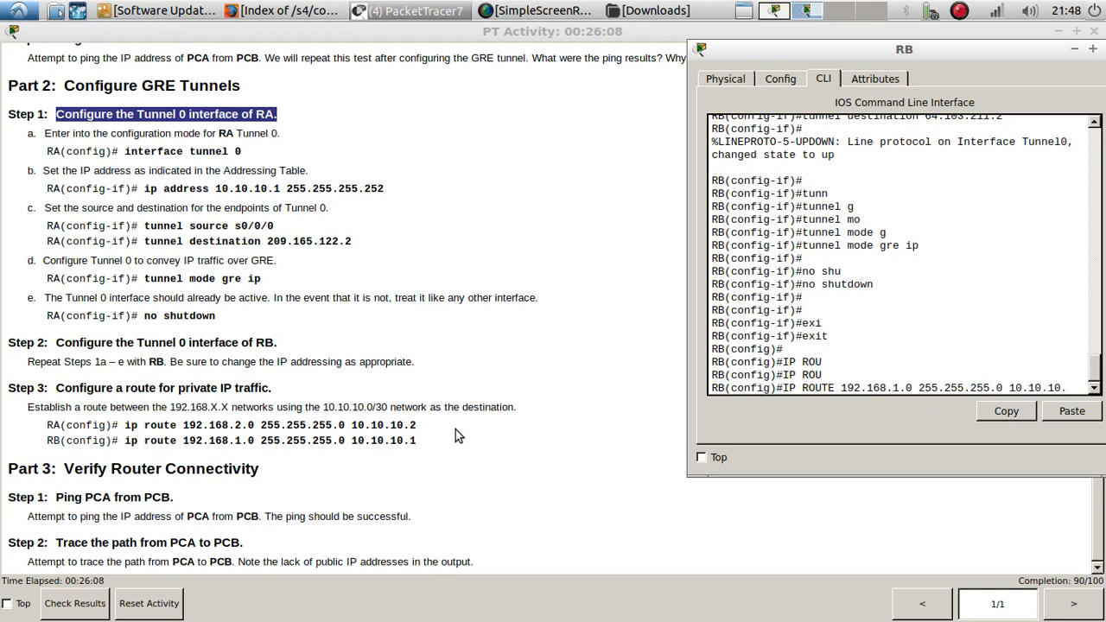
type(".1")
key("Return")
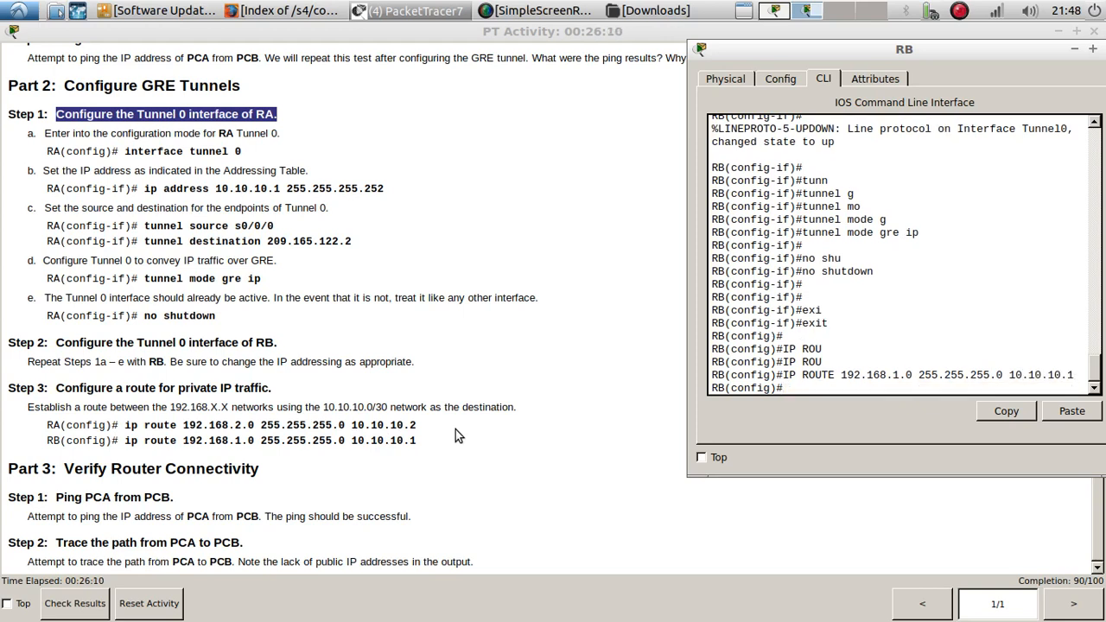
Review RB's tunnel configuration in the CLI and copy the static route command IP ROUTE 192.168.1.0 255.255.255.0 10.10.10.1.
scroll(890, 326, "up", 4)
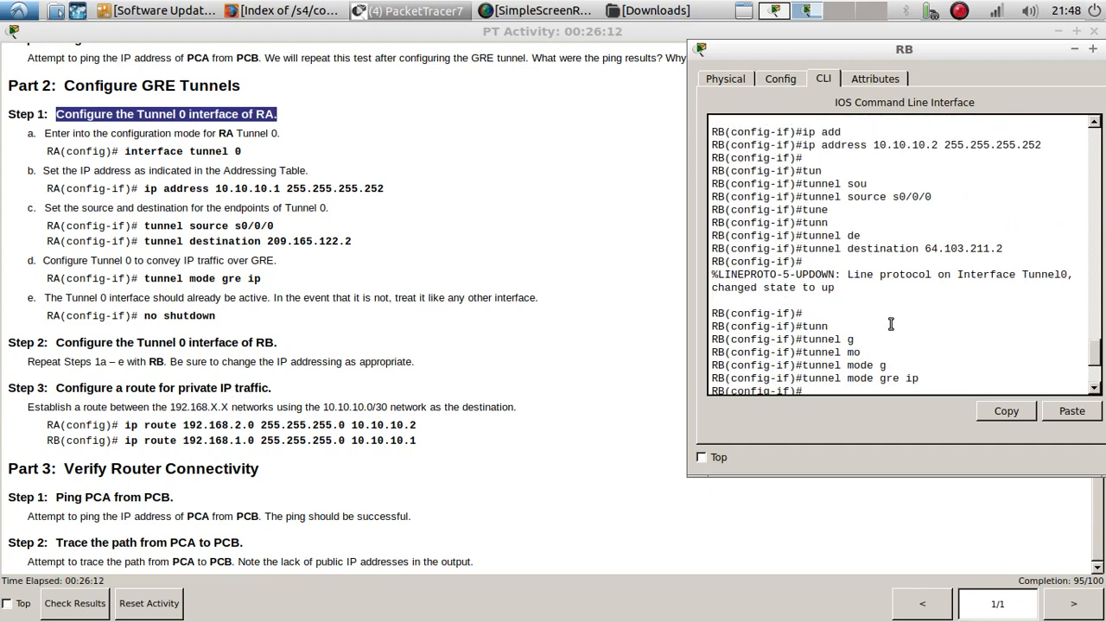
scroll(890, 323, "up", 4)
scroll(890, 323, "down", 8)
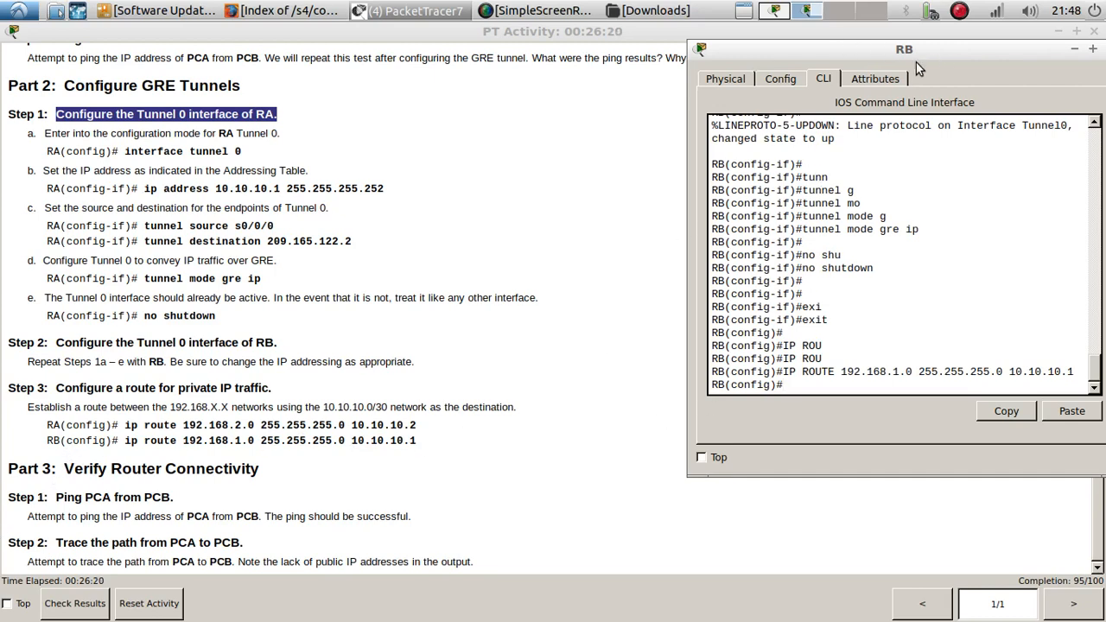
left_click_drag(858, 43, 673, 39)
left_click_drag(898, 363, 598, 368)
key("ctrl+c")
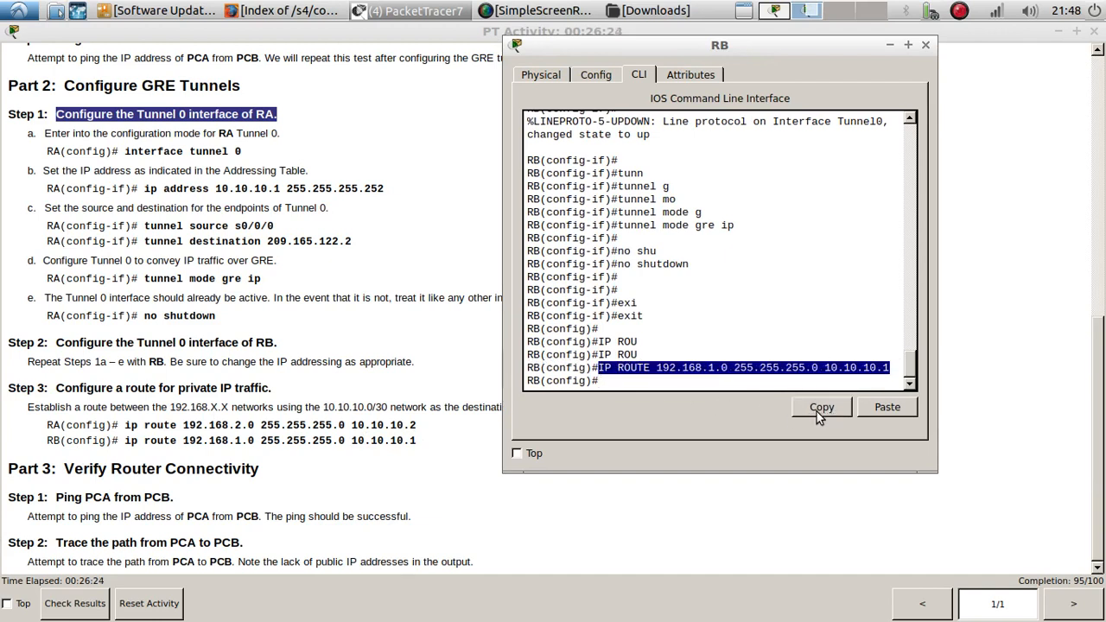
Switch from RB to RA's CLI and add a static route to 192.168.1.0 255.255.255.0 via 10.10.10.2.
left_click(925, 44)
left_click(446, 16)
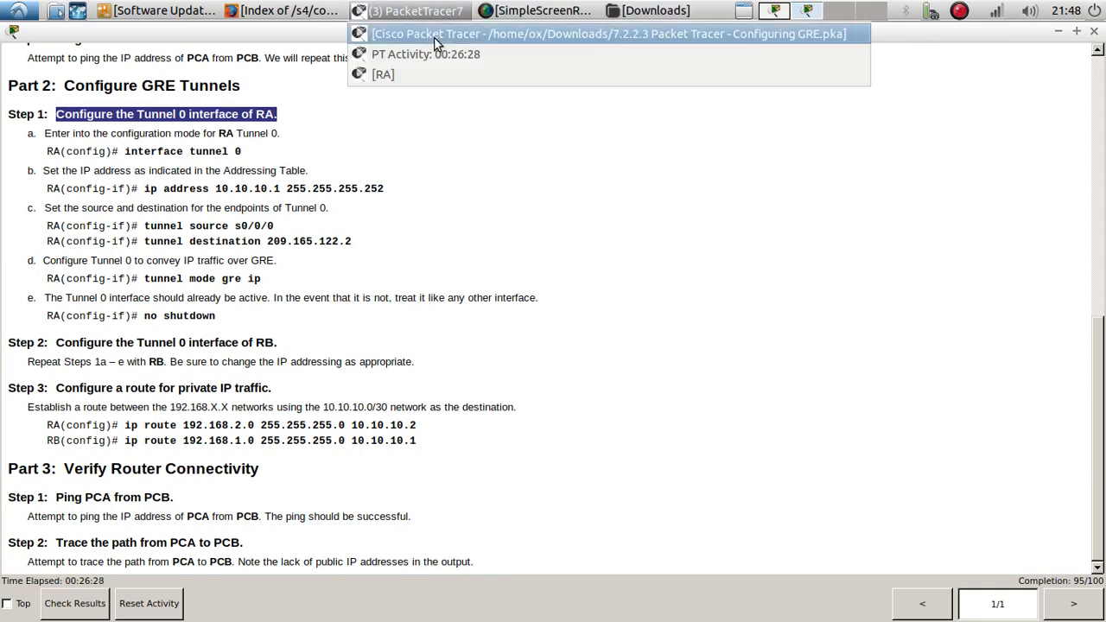
left_click(433, 38)
left_click(352, 209)
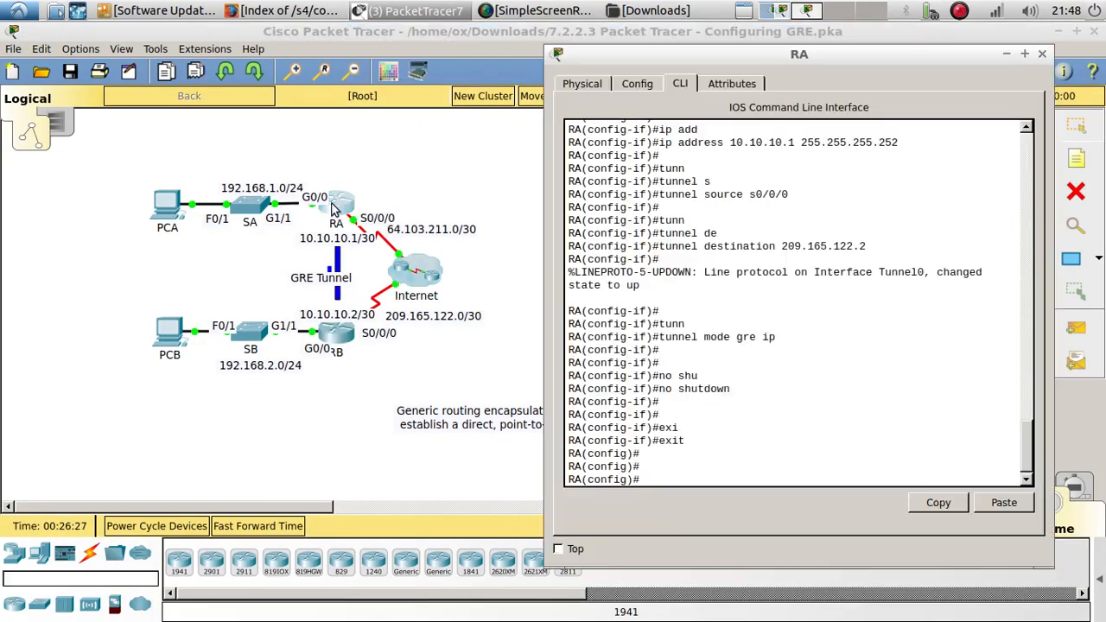
left_click(984, 506)
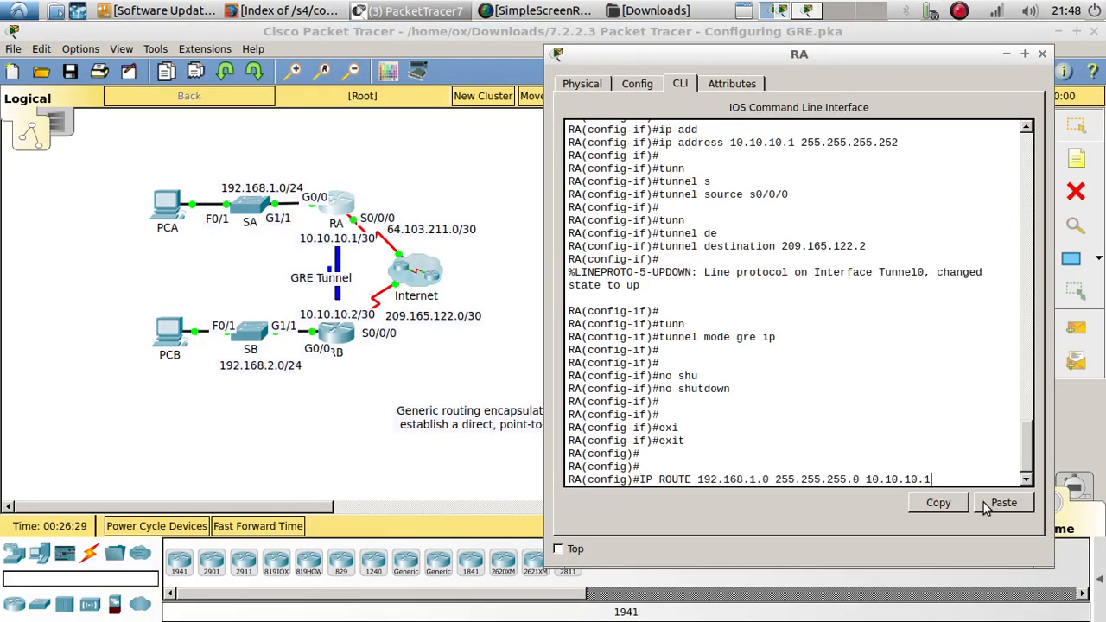
key("BackSpace")
type("2")
key("Return")
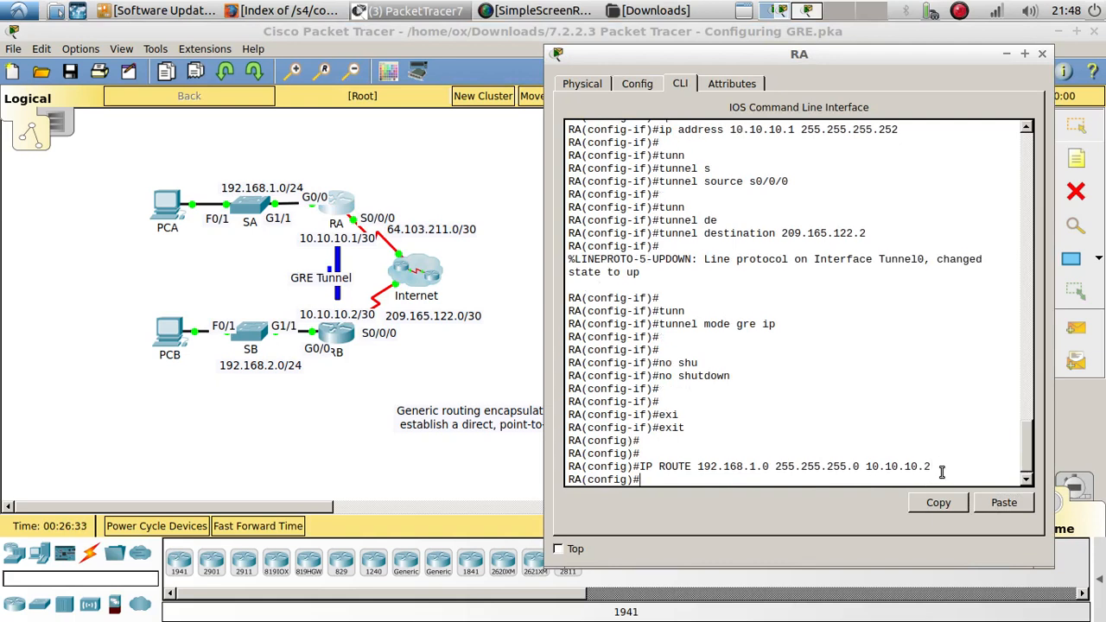
key("Return")
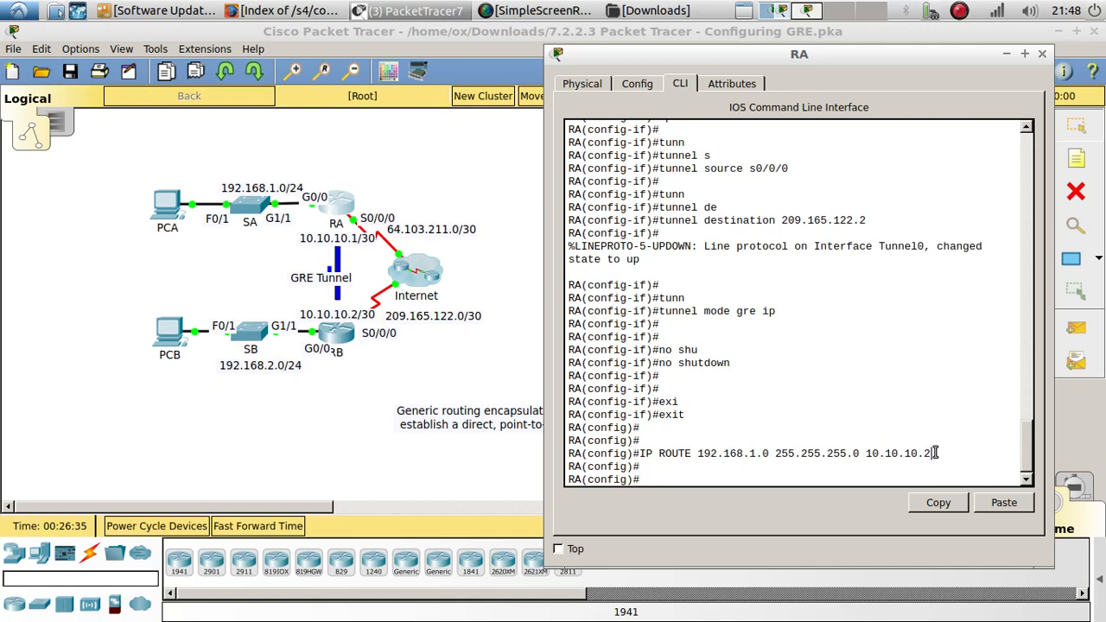
Check the next hop of RA's new route and look up RA's G0/0 address in the Addressing Table.
left_click_drag(931, 452, 864, 455)
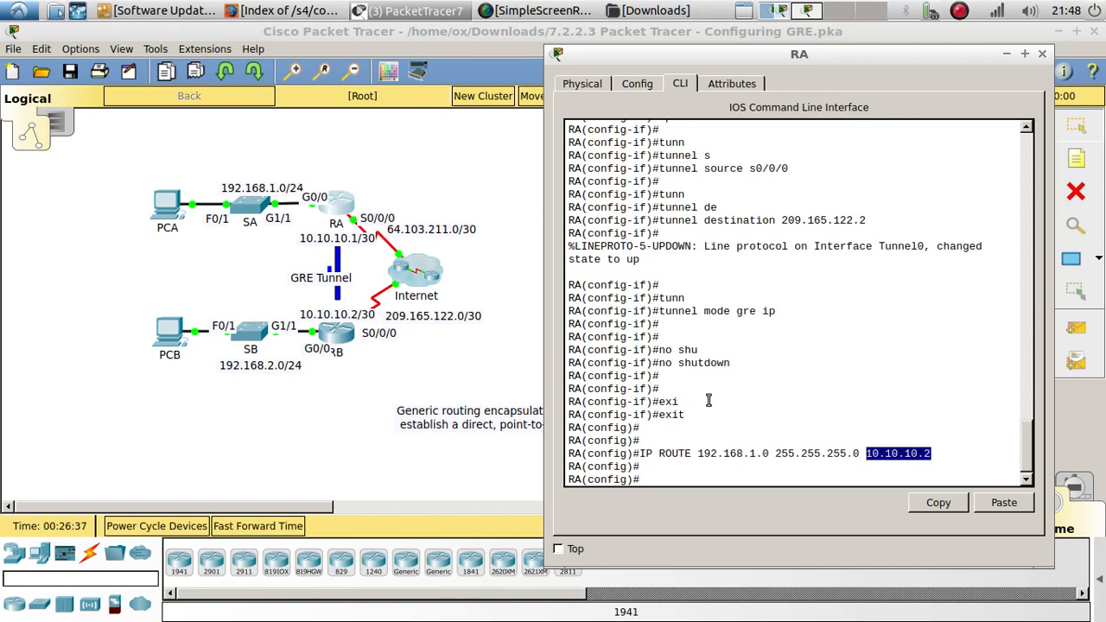
scroll(697, 392, "down", 1)
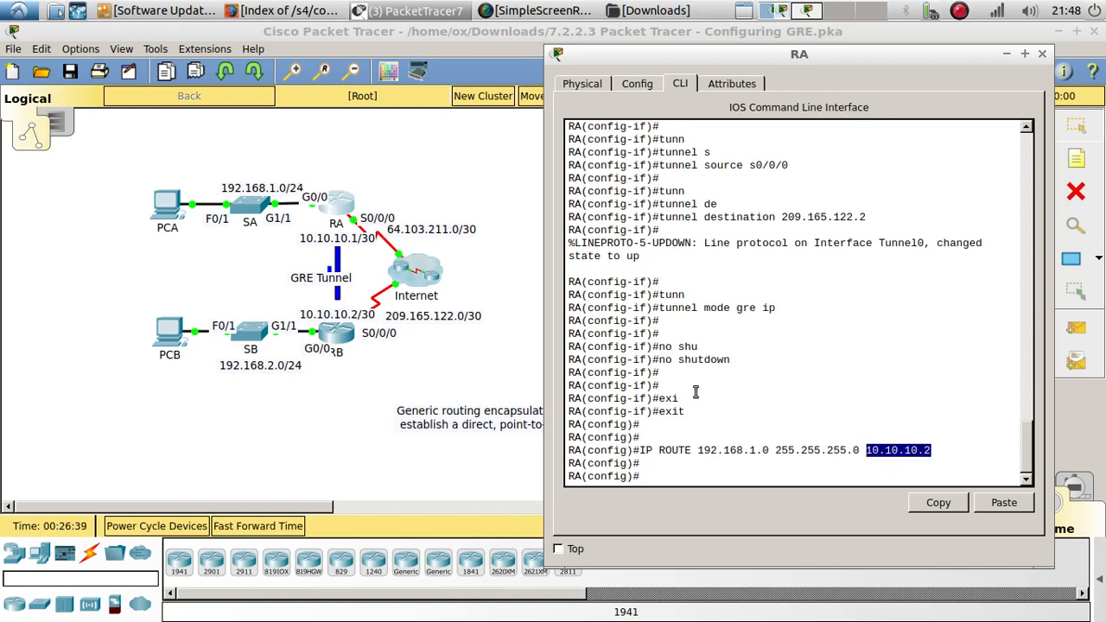
left_click(735, 477)
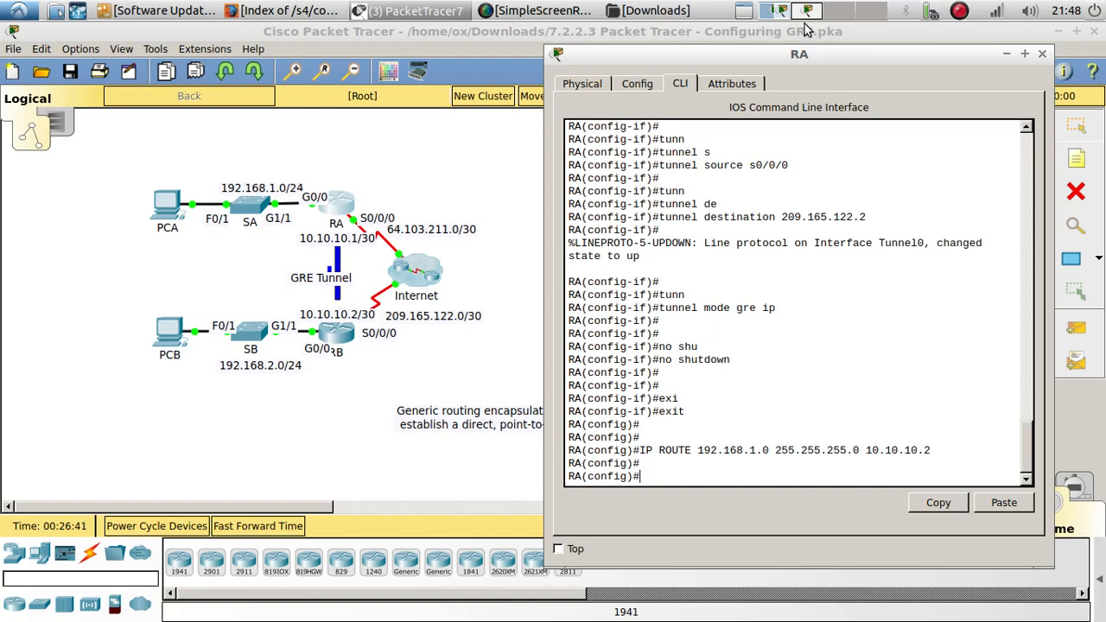
left_click(774, 11)
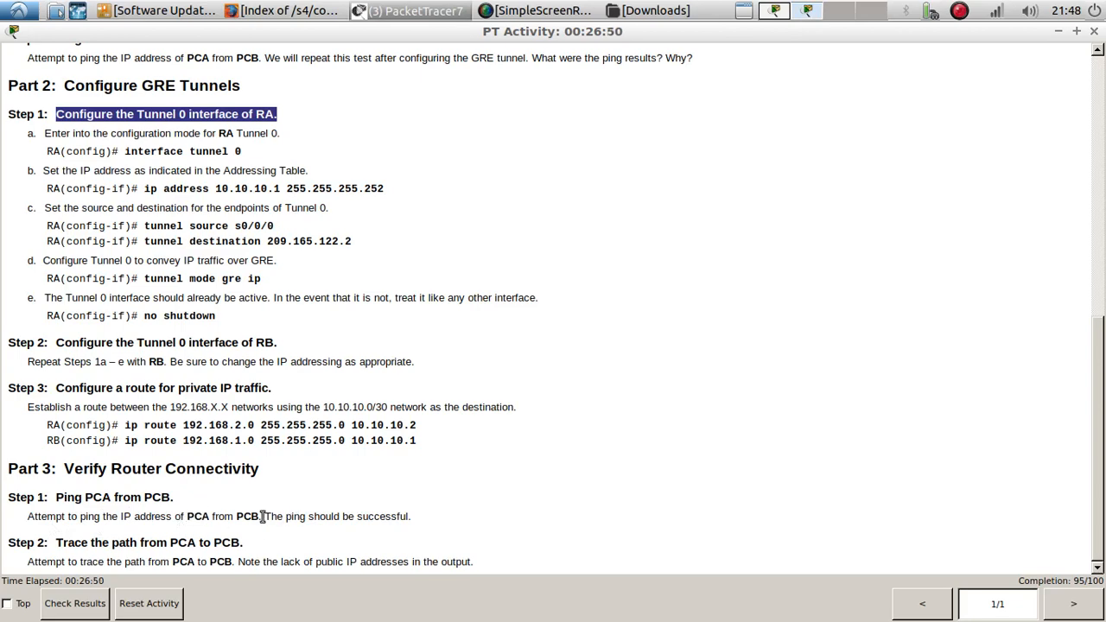
scroll(294, 509, "up", 10)
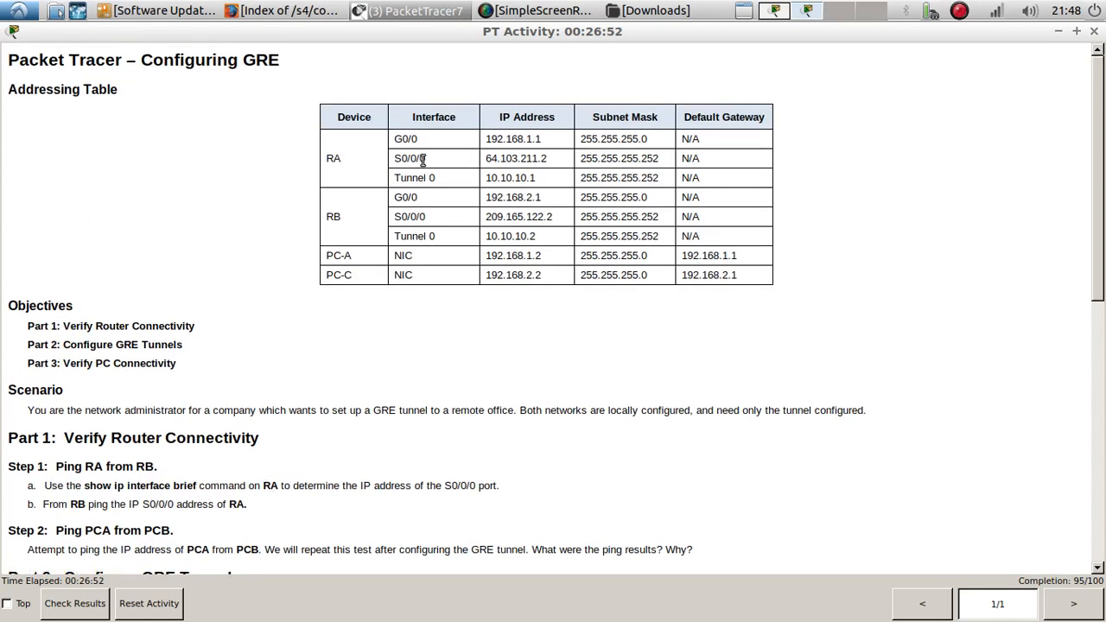
left_click_drag(553, 143, 485, 138)
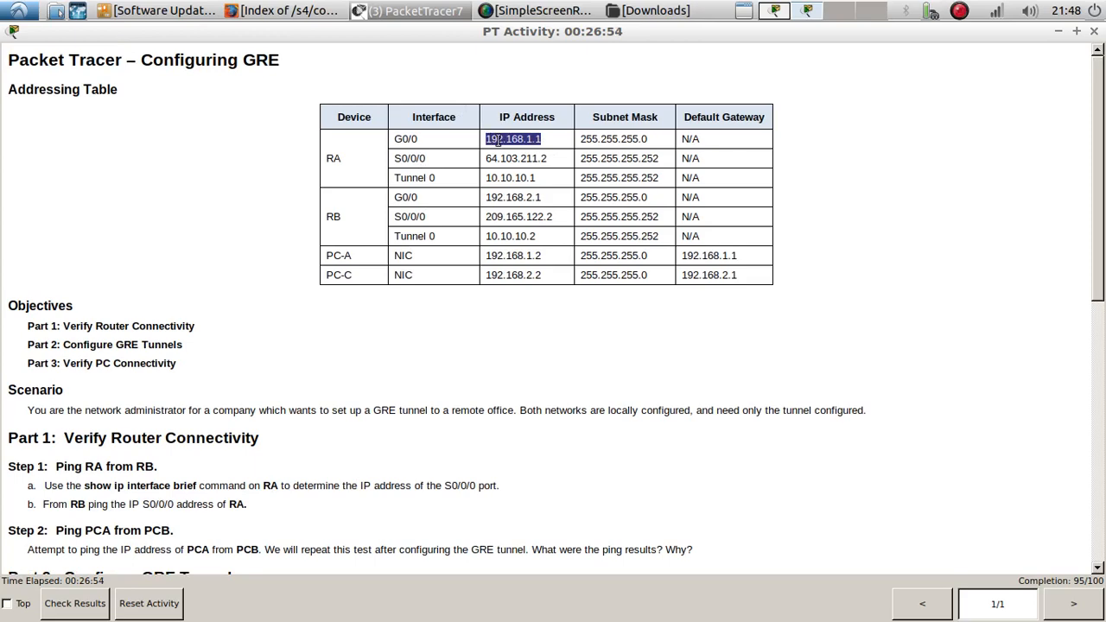
Ping 192.168.1.2 again from PCB's command prompt and close PCB.
left_click(775, 11)
left_click(169, 331)
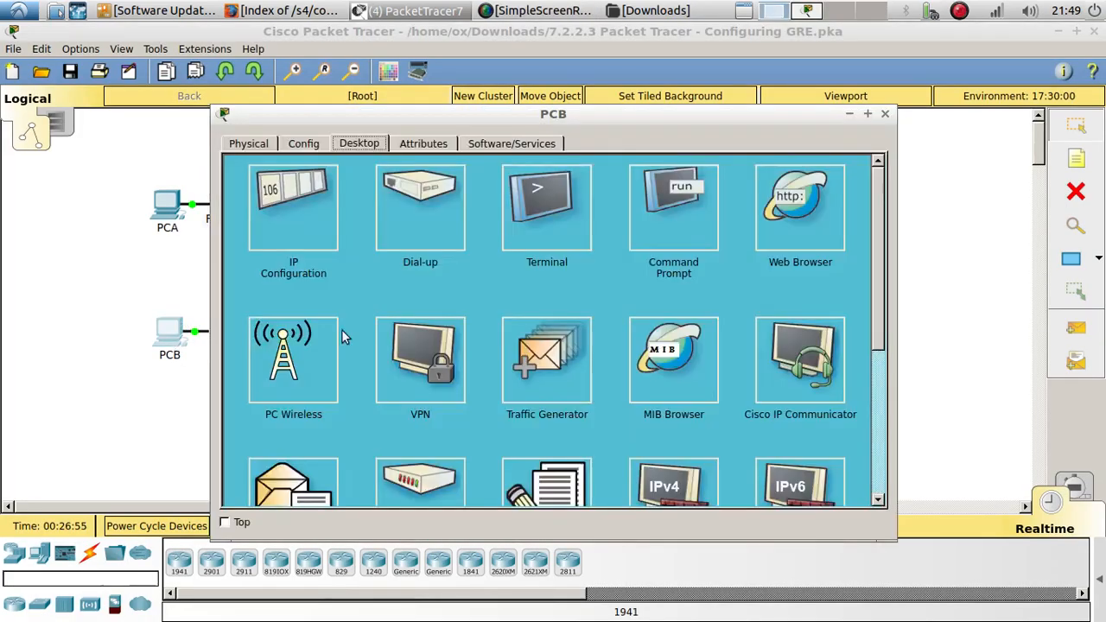
left_click(653, 216)
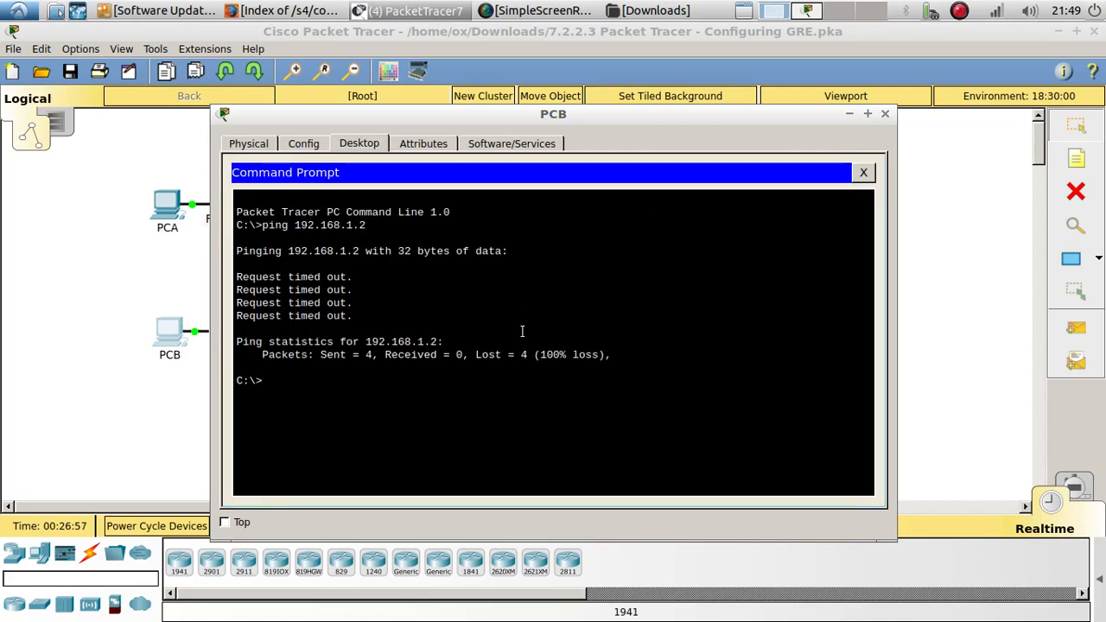
key("Up")
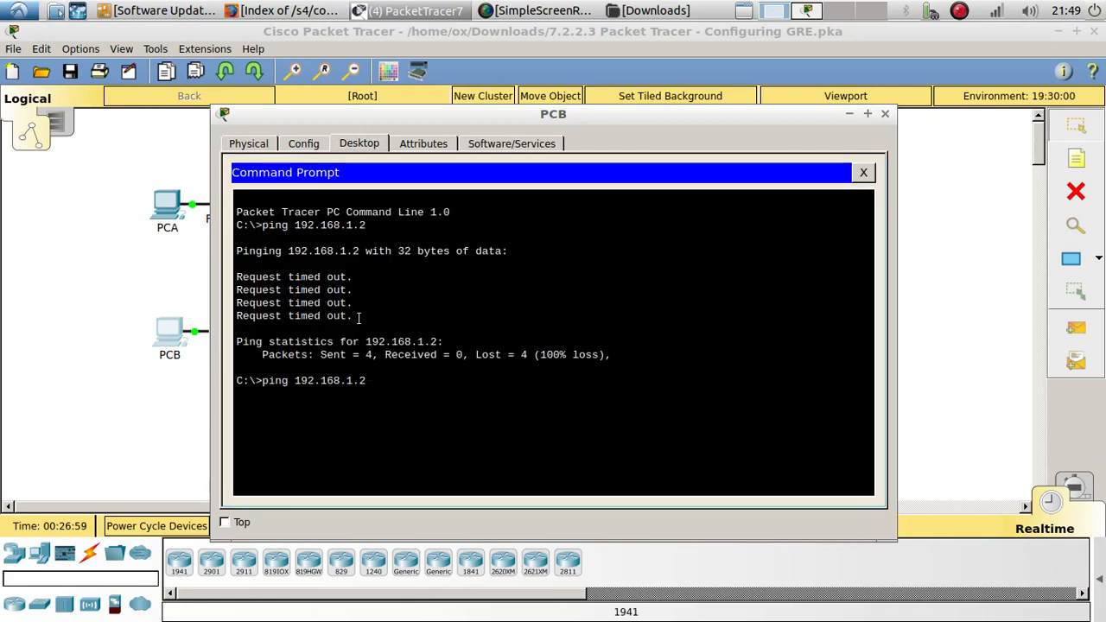
left_click_drag(357, 318, 238, 251)
left_click(417, 380)
key("Return")
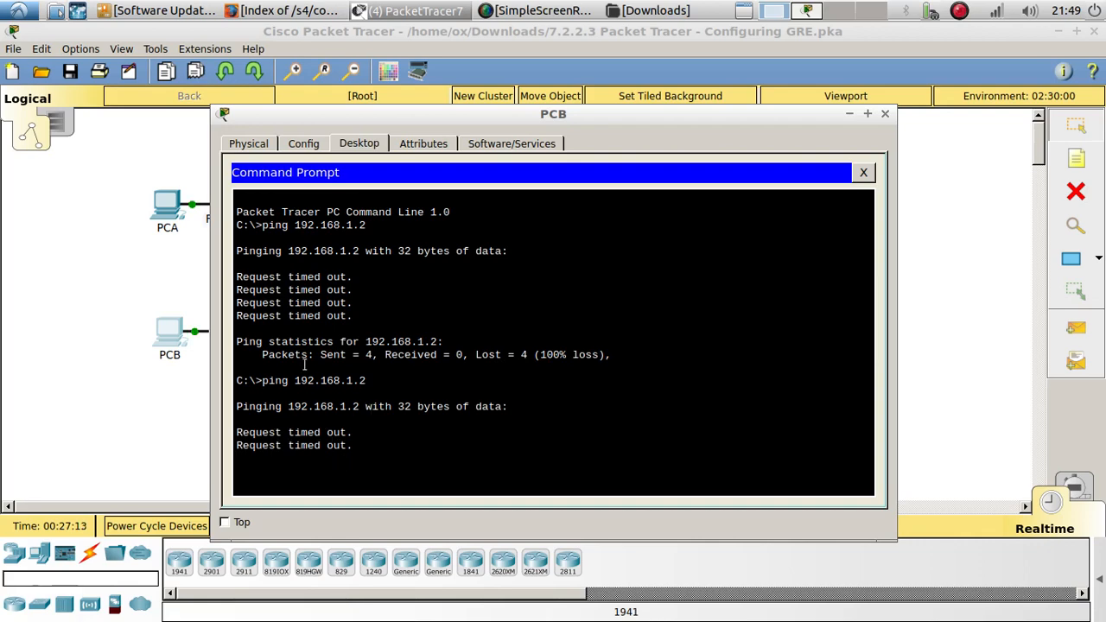
left_click_drag(489, 118, 452, 91)
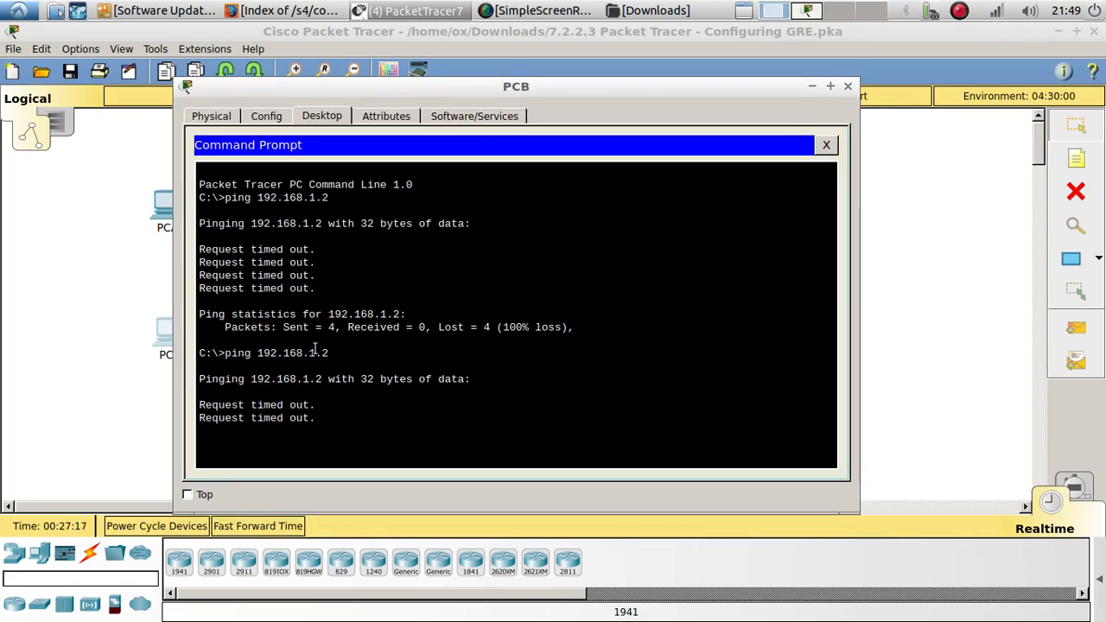
left_click(848, 86)
Try to add a static route on RA to 192.168.1.0 255.255.255.0 via 10.10.10.1.
left_click(337, 206)
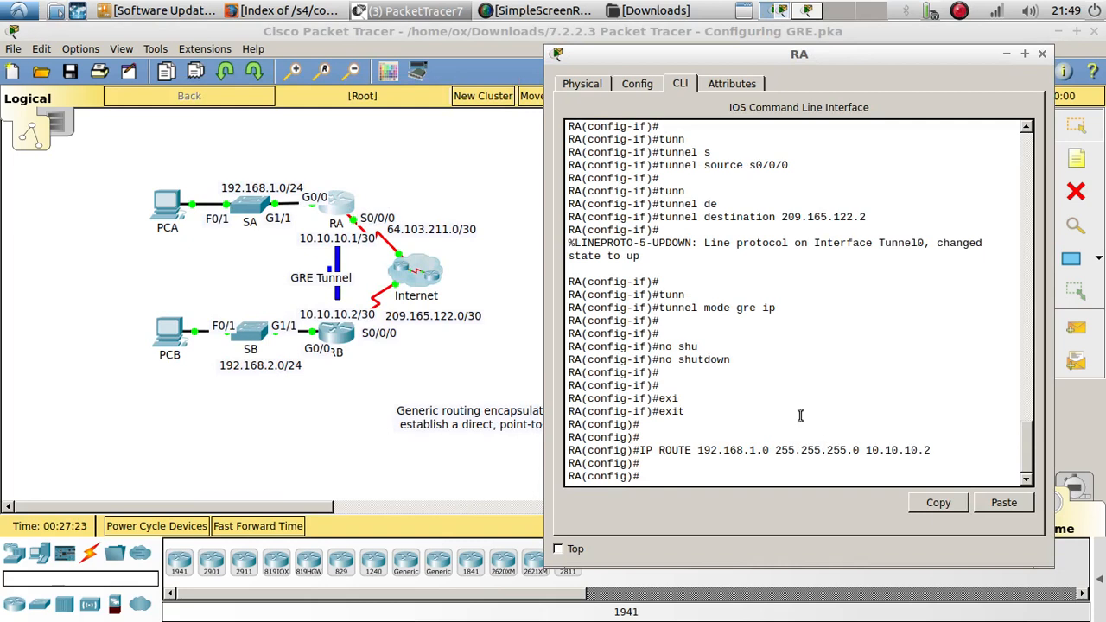
left_click_drag(800, 416, 823, 429)
key("Up")
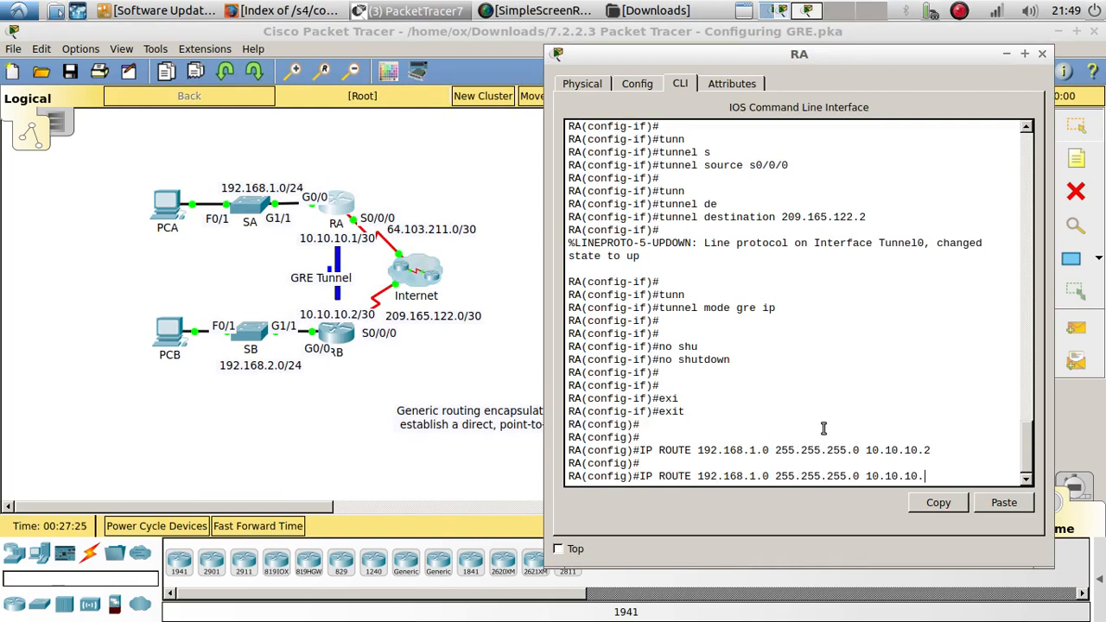
type("1")
key("Return")
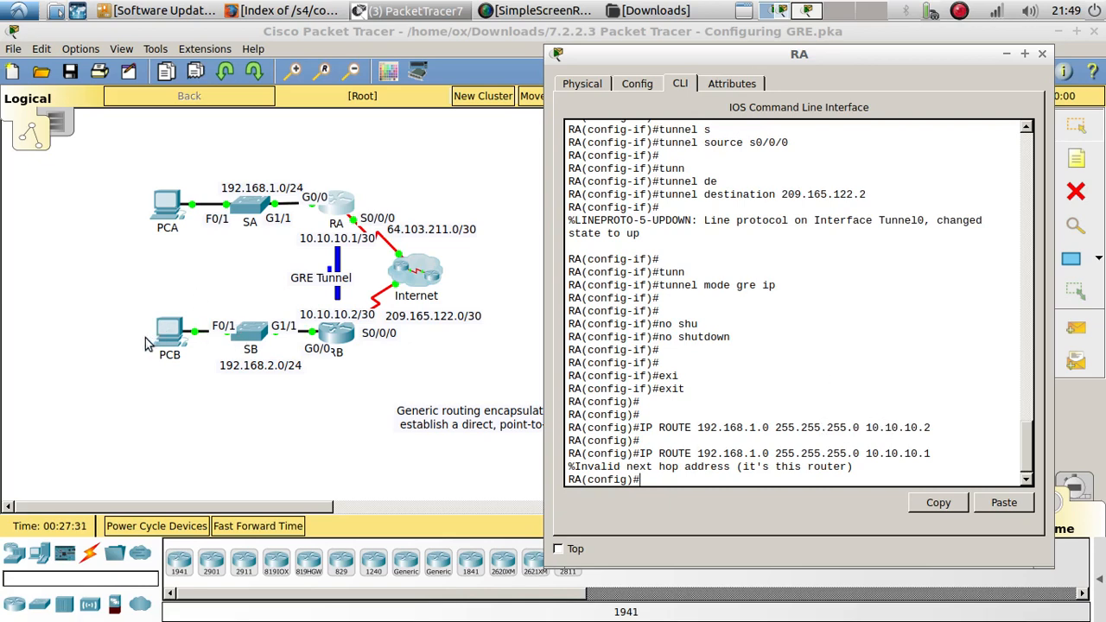
Compare RA's Tunnel 0 commands in the CLI, including the tunnel source, with the Part 2 Step 1 instructions.
left_click(343, 206)
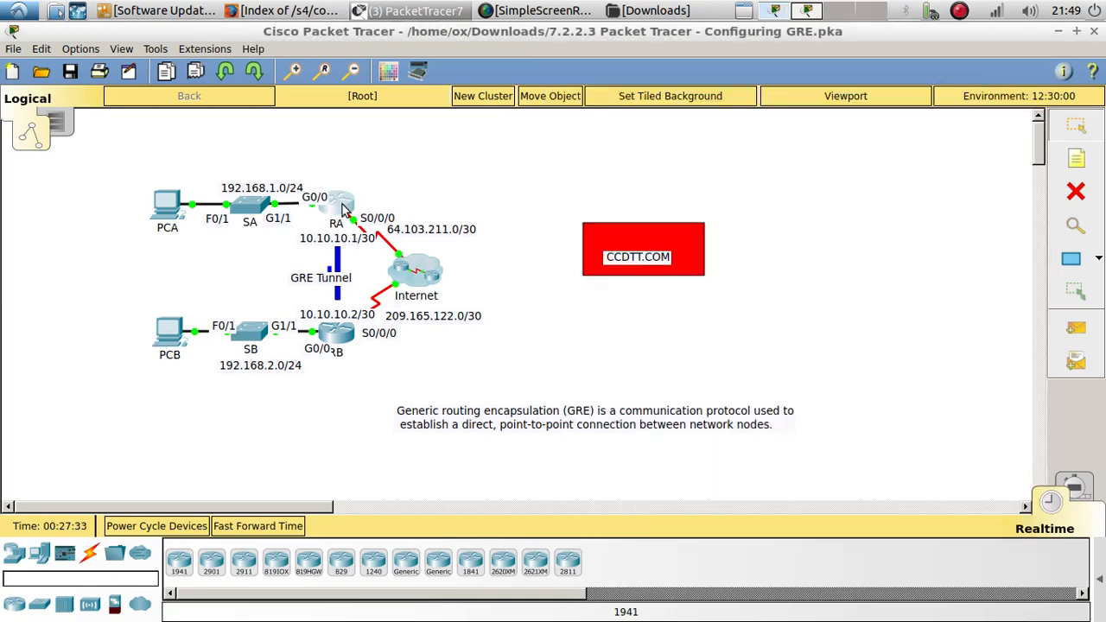
left_click_drag(617, 59, 497, 54)
scroll(414, 319, "down", 6)
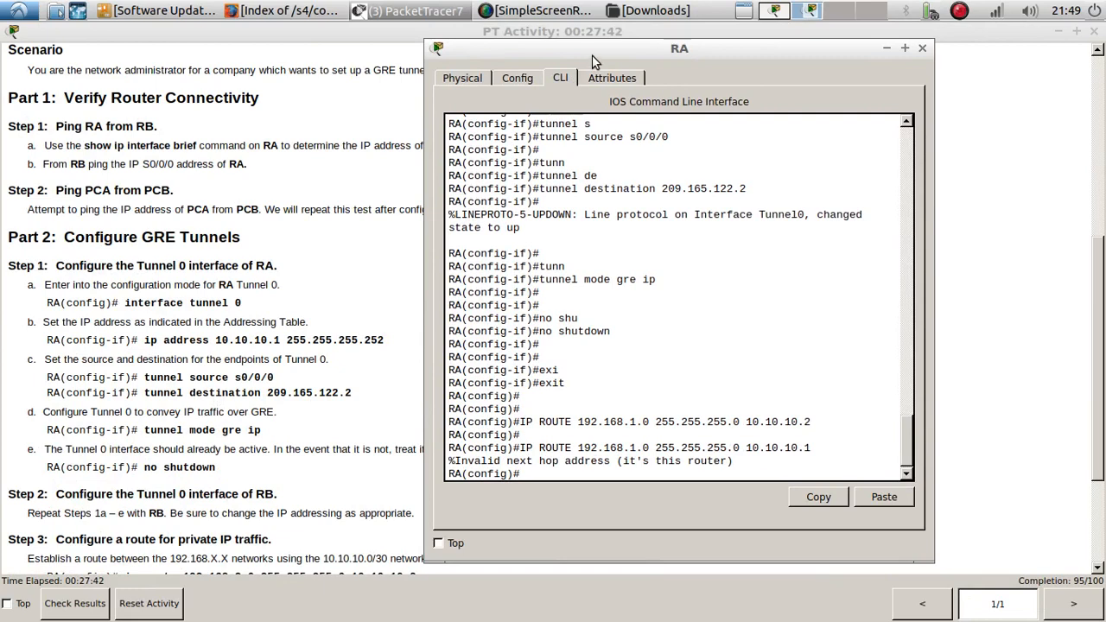
left_click_drag(593, 55, 652, 48)
scroll(652, 364, "up", 2)
scroll(648, 296, "up", 3)
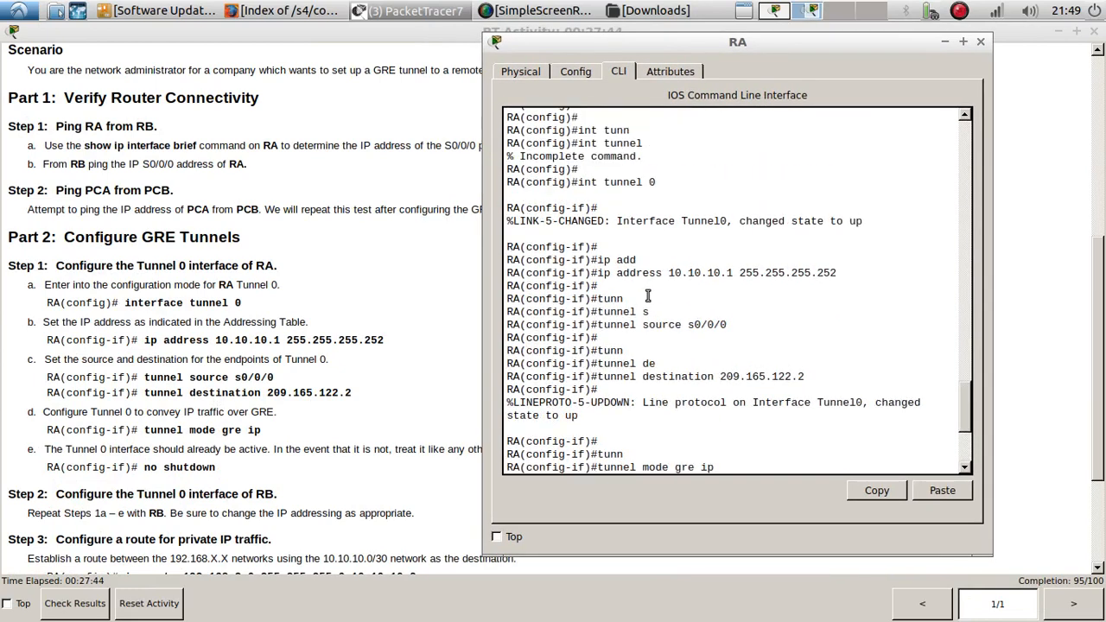
scroll(648, 296, "up", 3)
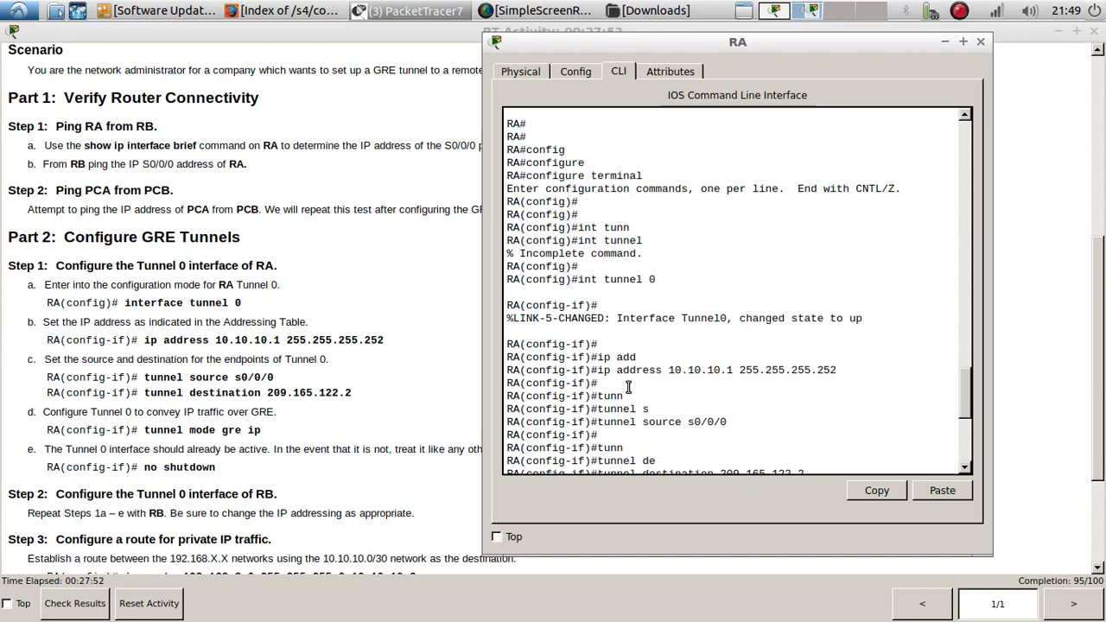
scroll(629, 387, "down", 2)
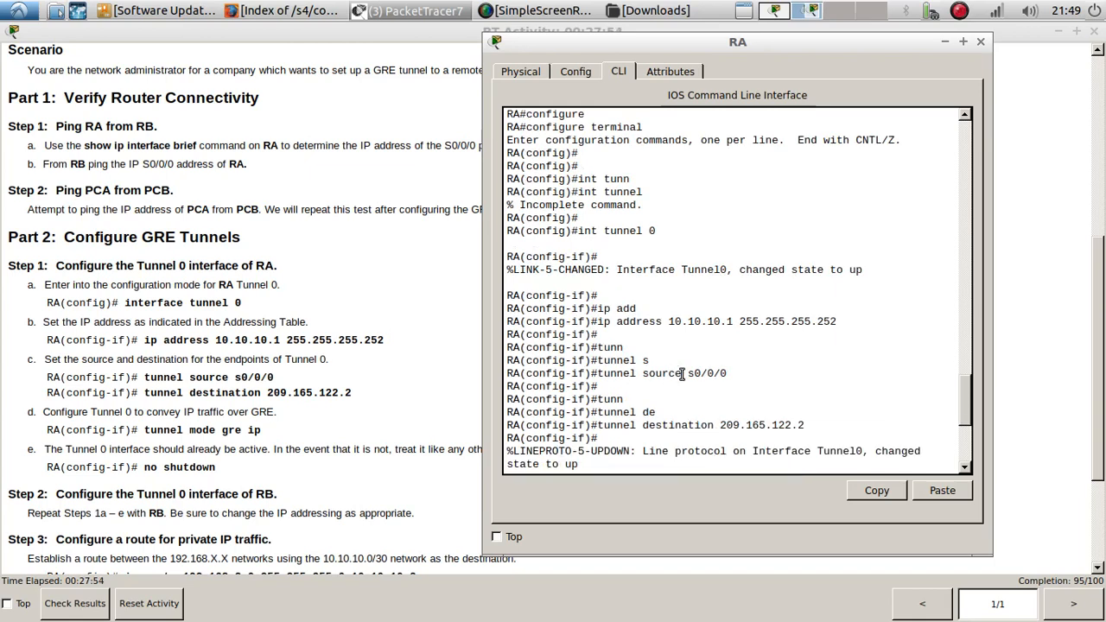
left_click_drag(681, 373, 737, 373)
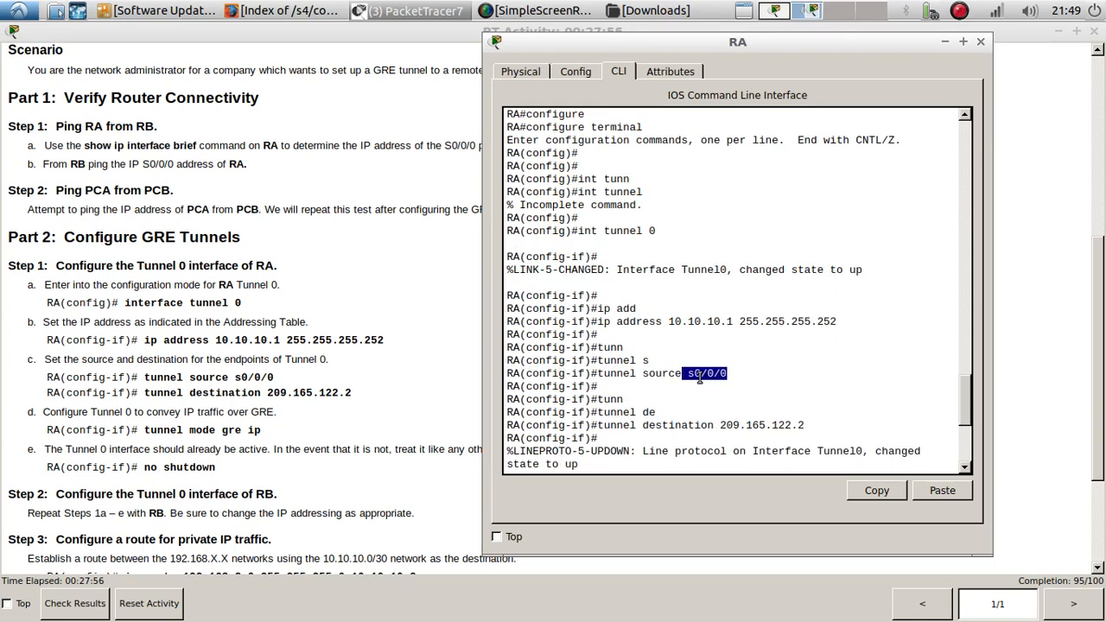
scroll(700, 377, "down", 2)
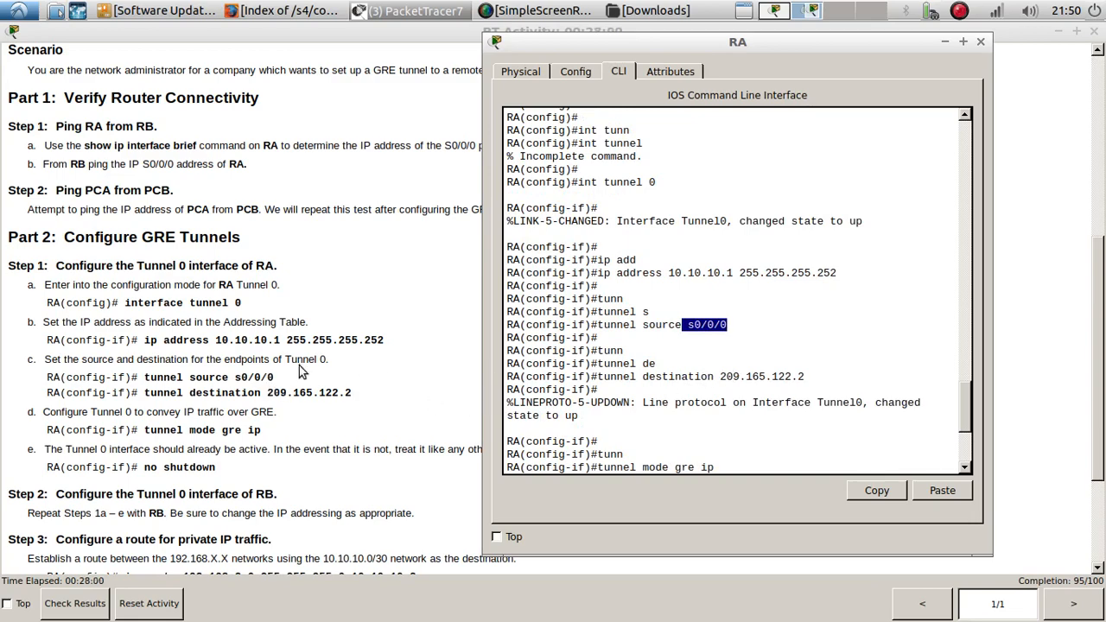
Check RA's tunnel address, destination and mode commands against the Addressing Table.
scroll(299, 366, "up", 5)
left_click_drag(629, 47, 741, 57)
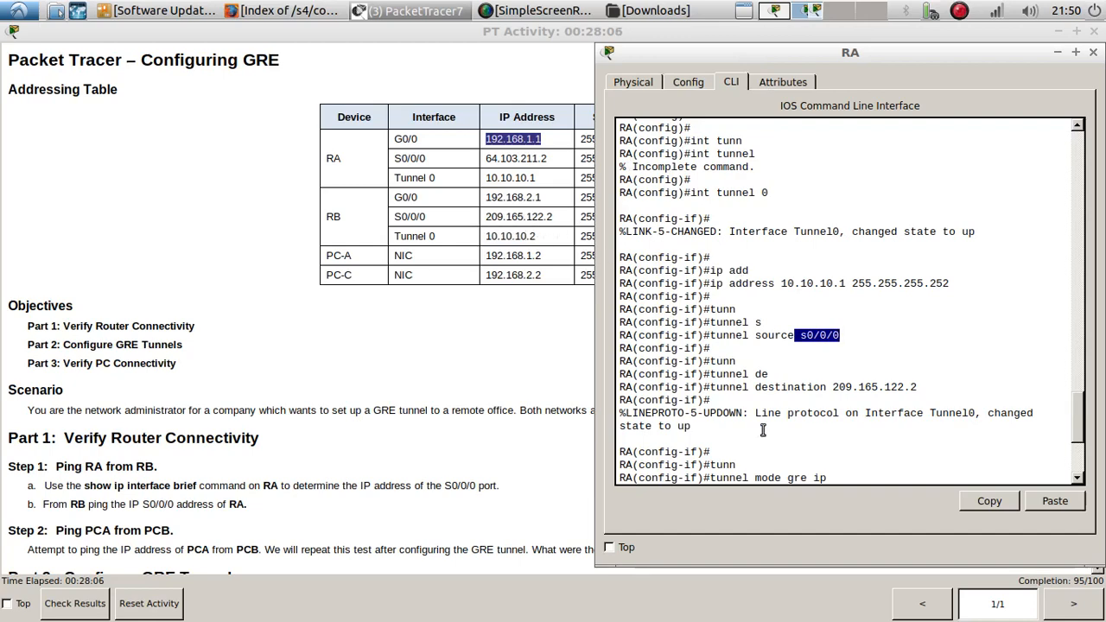
key("Return")
key("Return")
key("Return")
type("no shu")
key("Tab")
key("Return")
key("Return")
key("Return")
type("exi")
key("Tab")
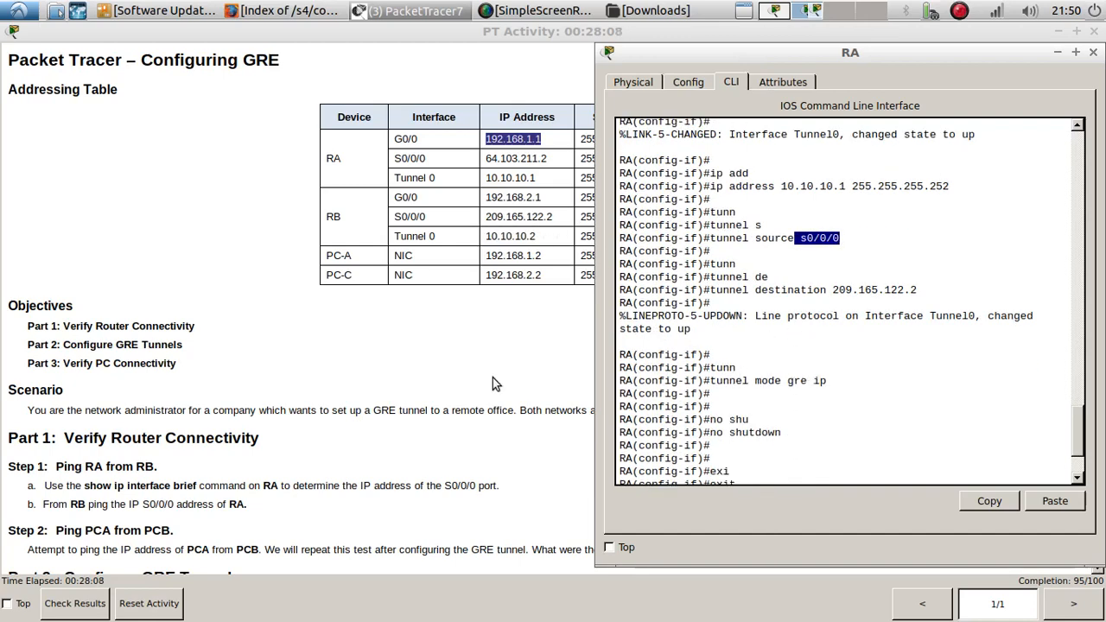
Compare the static route commands entered on RA with the Part 2 Step 3 route instructions.
scroll(289, 374, "down", 5)
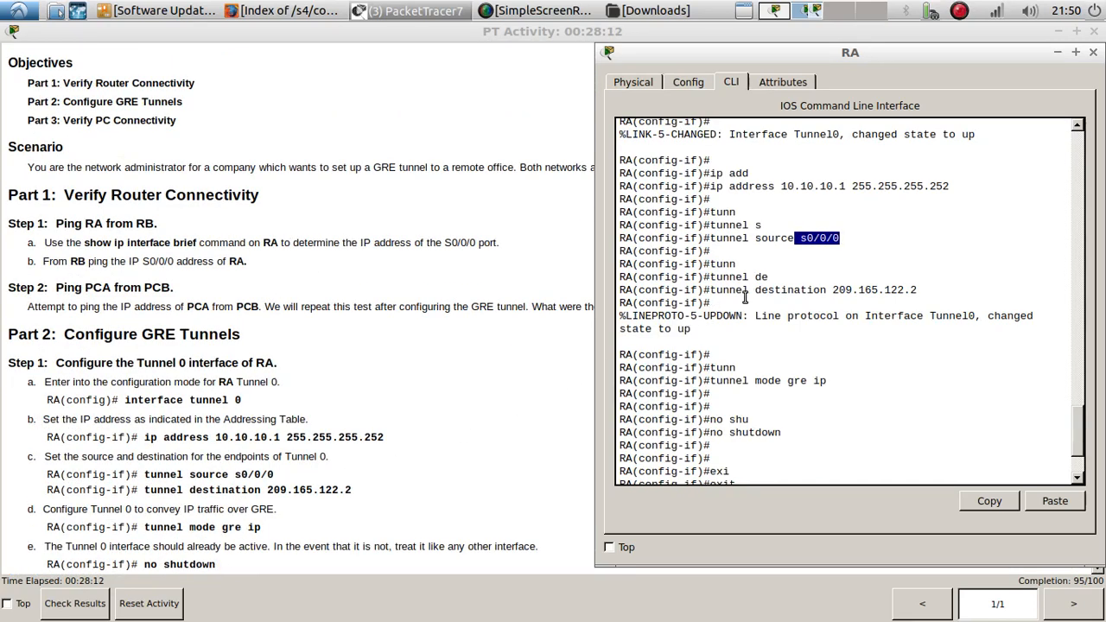
type("IP ROUTE 192.168.1.0 255.255.255.0 10.10.10.2  IP ROUTE 192.168.1.0 255.255.255.0 10.10.10.1")
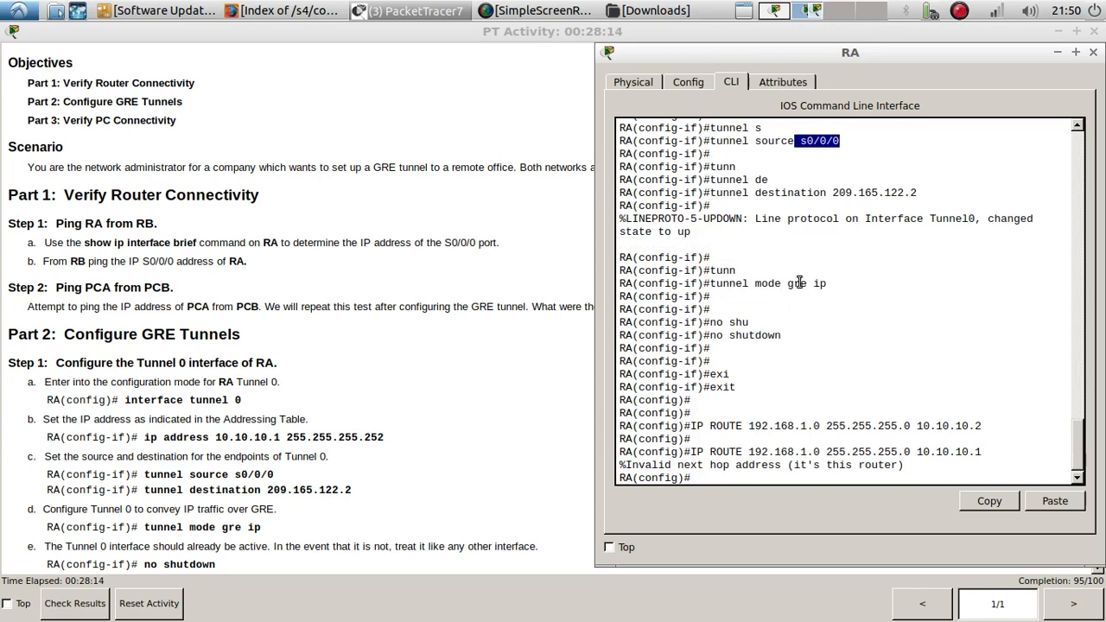
scroll(275, 437, "down", 3)
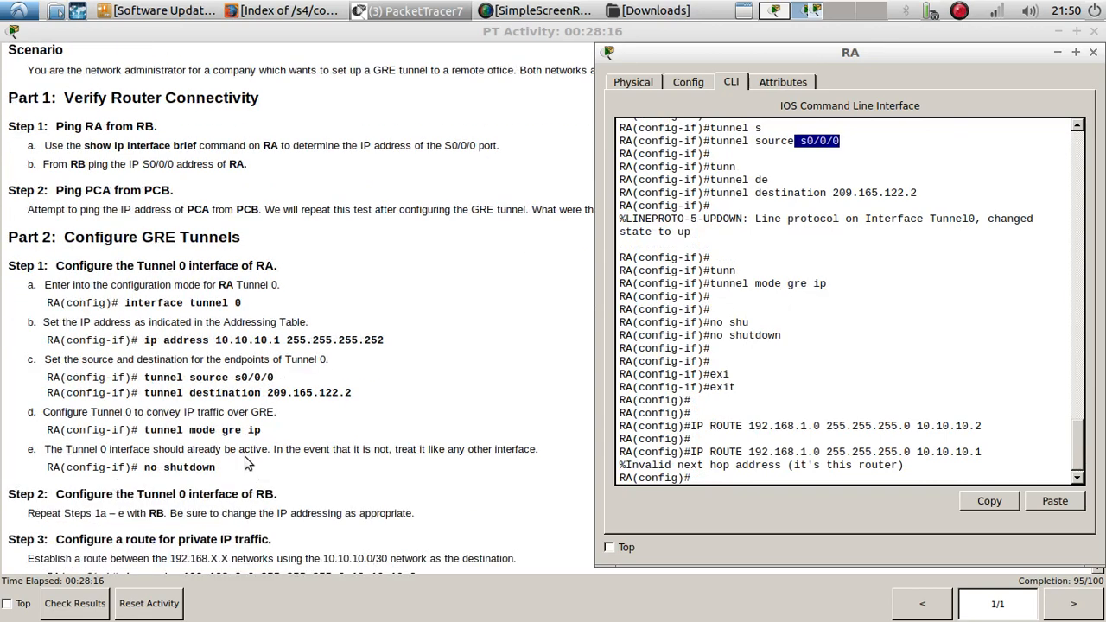
scroll(242, 449, "down", 1)
scroll(242, 449, "down", 1)
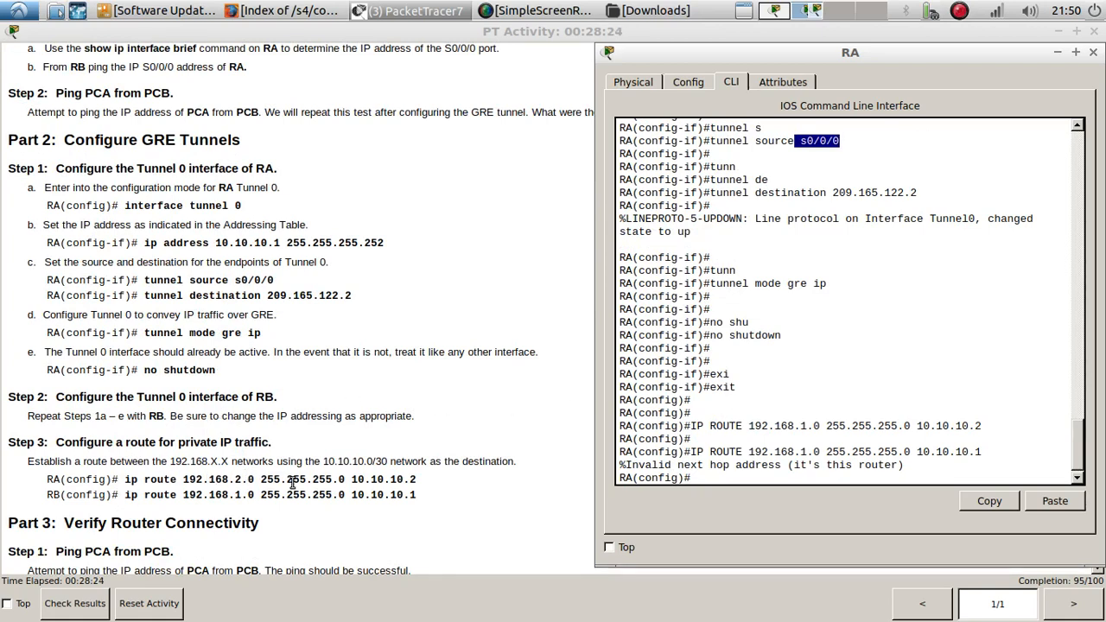
scroll(733, 356, "down", 1)
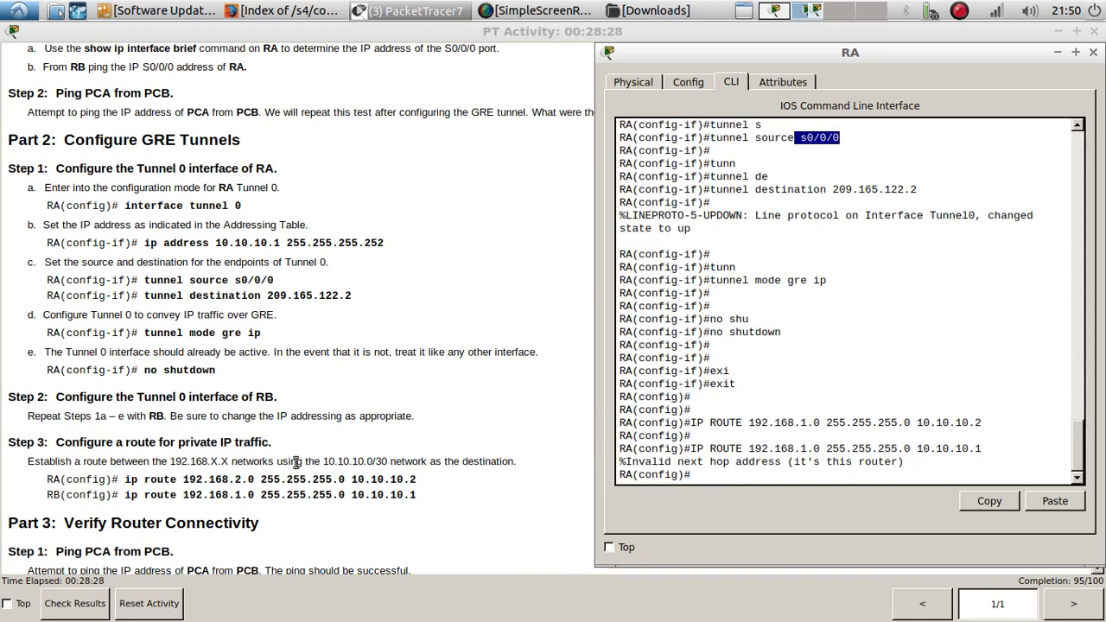
Remove RA's static route to 192.168.1.0 255.255.255.0 via 10.10.10.2.
left_click(776, 474)
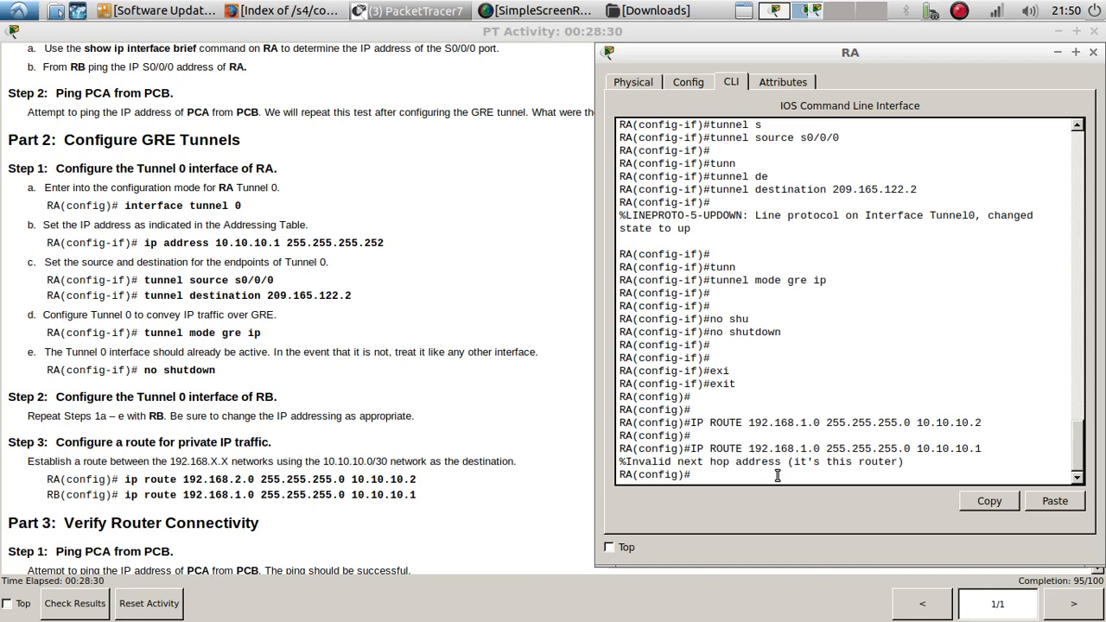
key("Up")
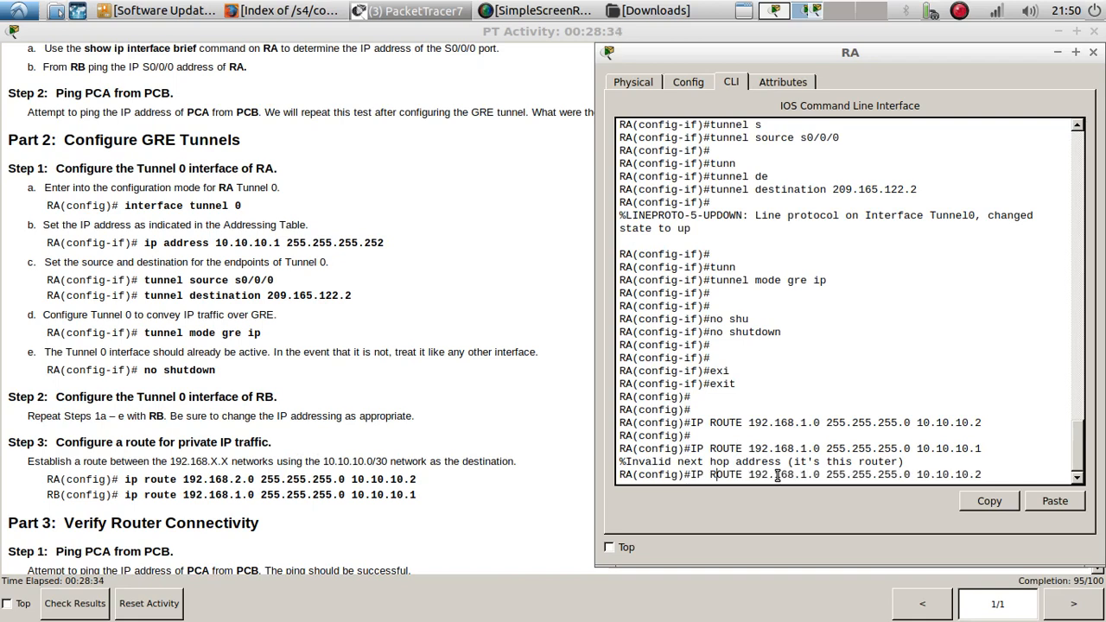
type("no")
key("Return")
key("Return")
key("Return")
Add a static route on RA to 192.168.2.0 255.255.255.0 via 10.10.10.2, and check its next hop.
key("Up")
key("Up")
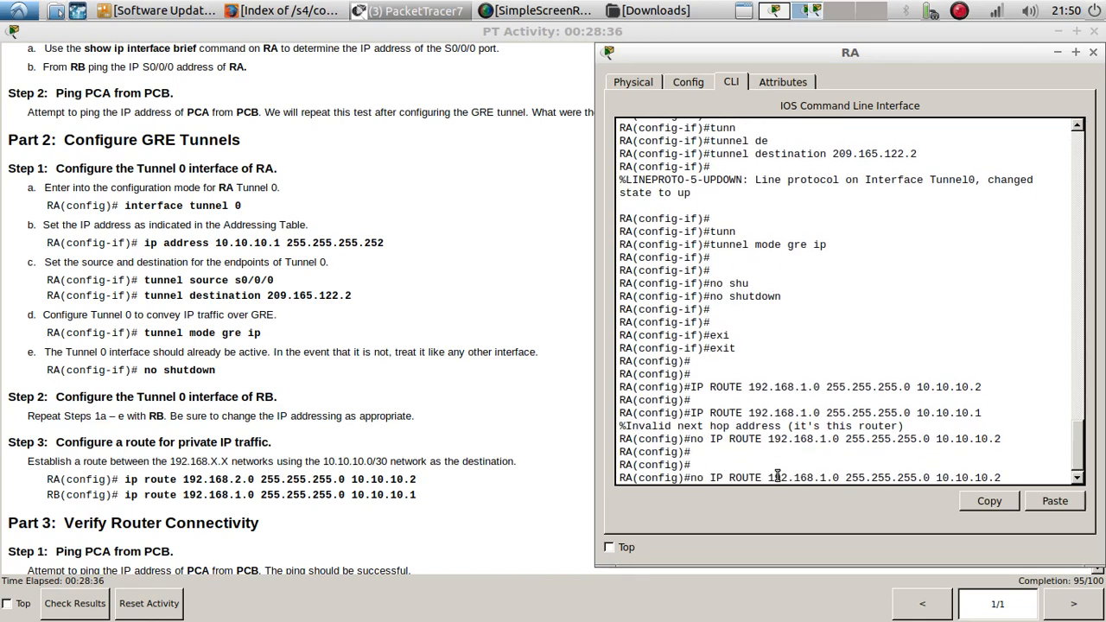
key("Down")
key("Up")
key("Up")
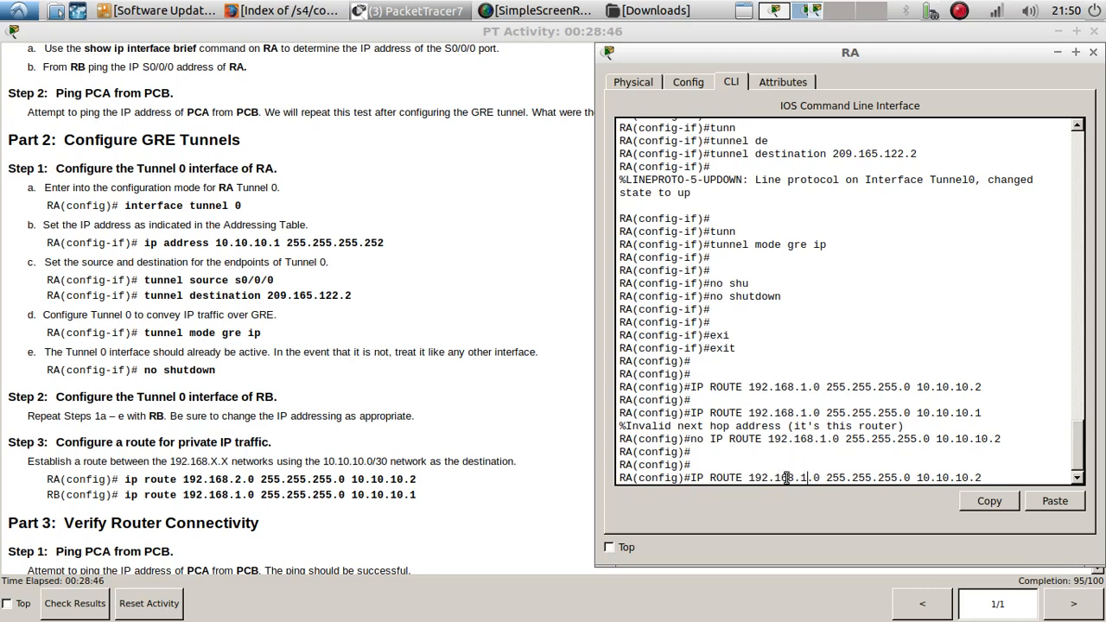
key("BackSpace")
type("2")
key("Return")
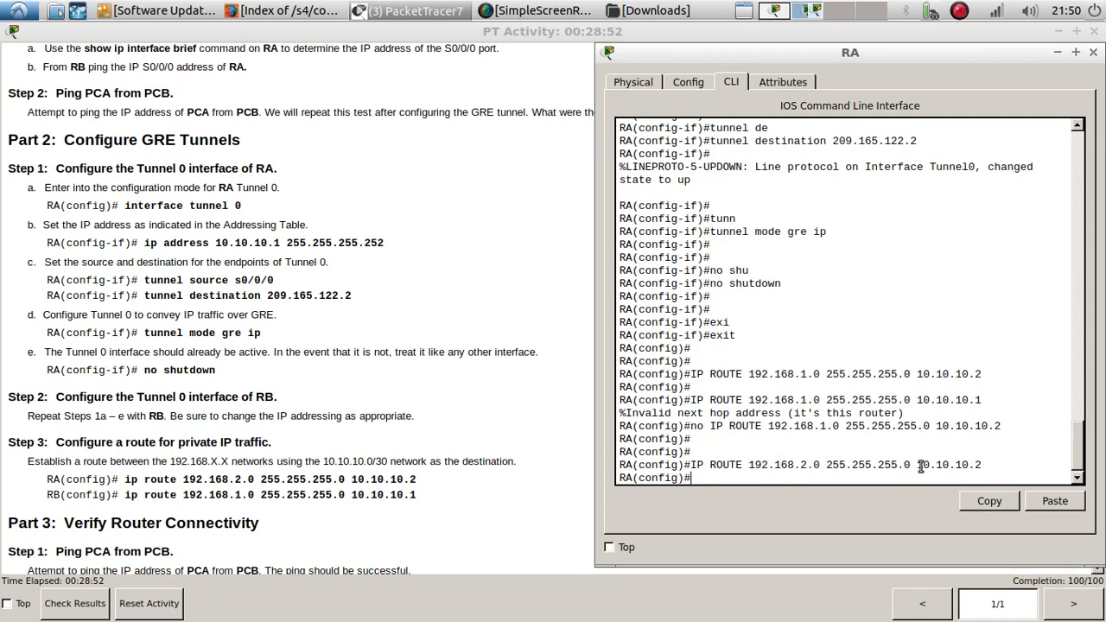
left_click_drag(920, 467, 984, 468)
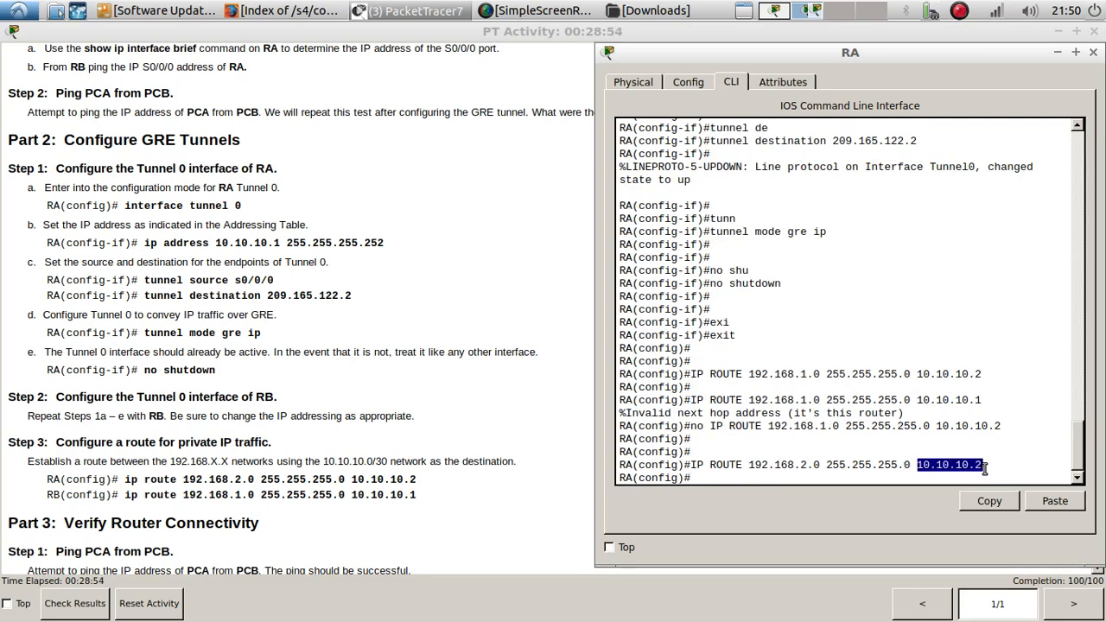
left_click(786, 450)
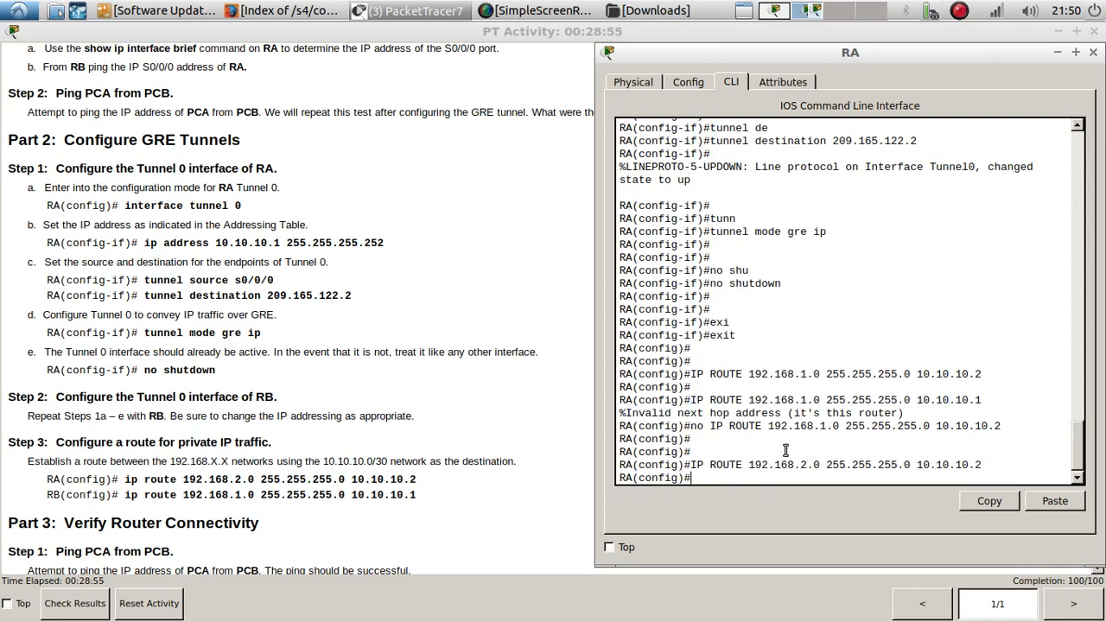
Ping PCA at 192.168.1.2 from PCB's Command Prompt, keeping the network topology in view beside it.
left_click(445, 12)
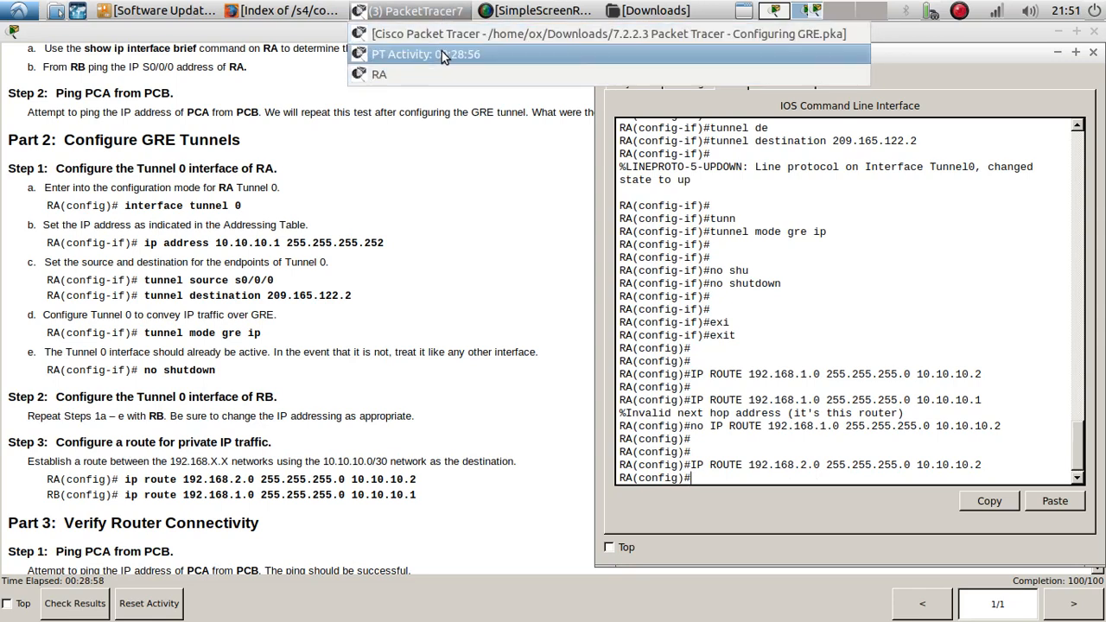
left_click(779, 14)
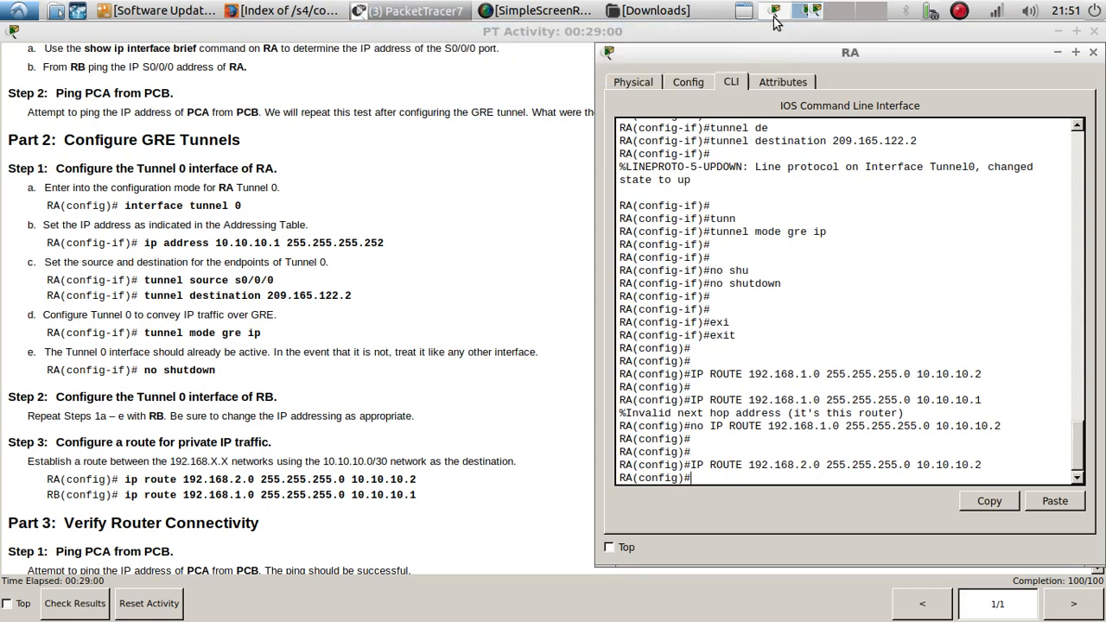
left_click(783, 12)
left_click(173, 333)
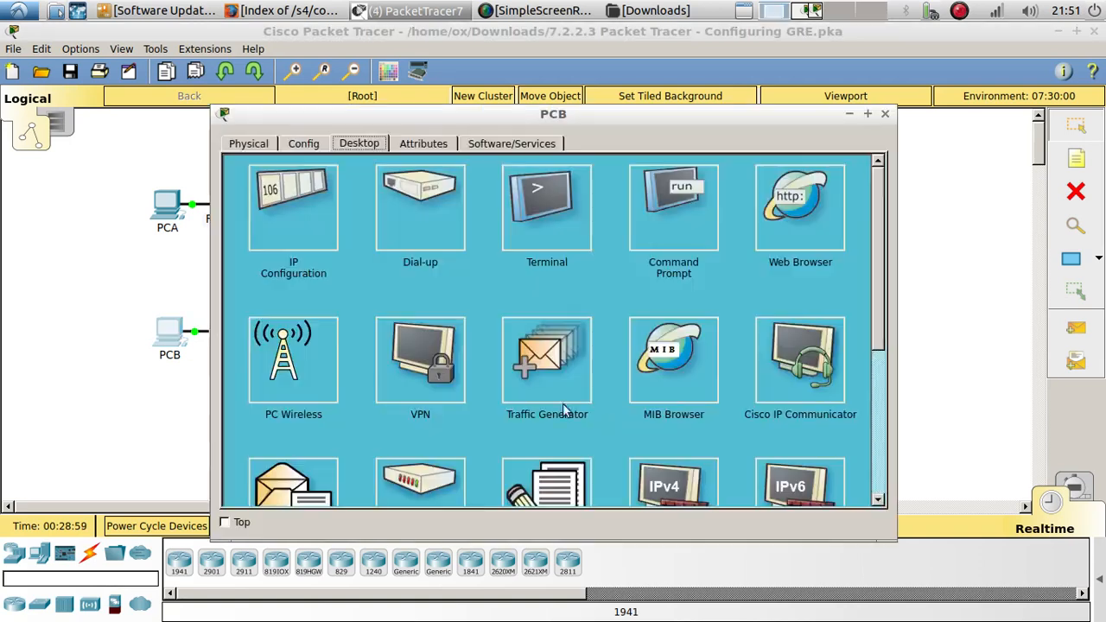
left_click(652, 206)
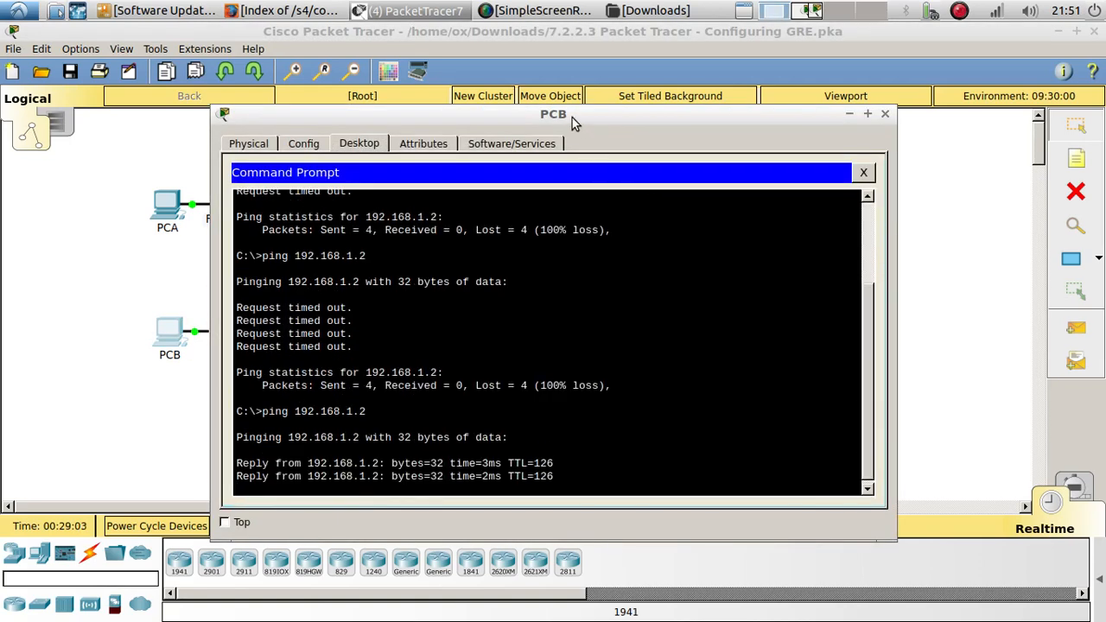
left_click_drag(572, 115, 662, 71)
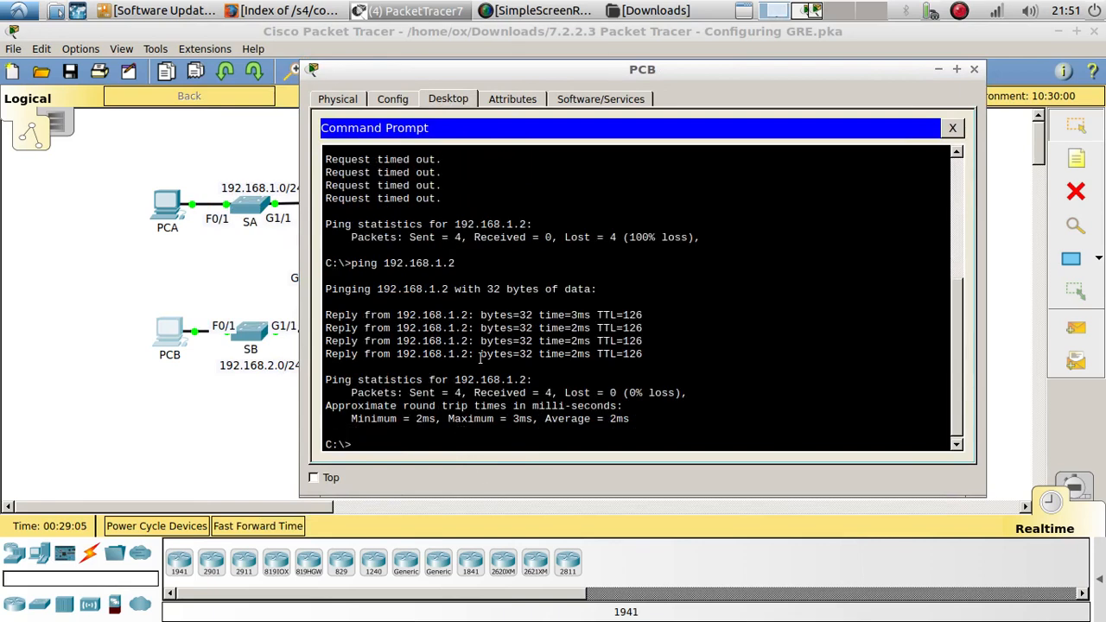
left_click_drag(637, 75, 786, 124)
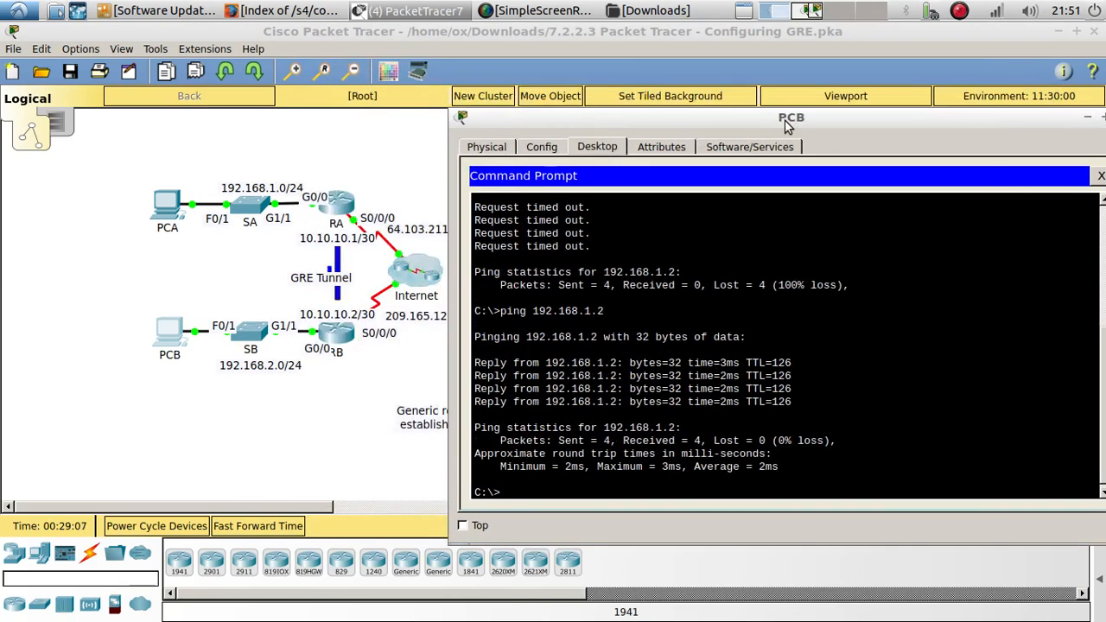
Trace the route from PCB to 192.168.1.2 with tracert.
type("trca")
type("er")
key("BackSpace")
key("BackSpace")
left_click_drag(663, 111, 709, 105)
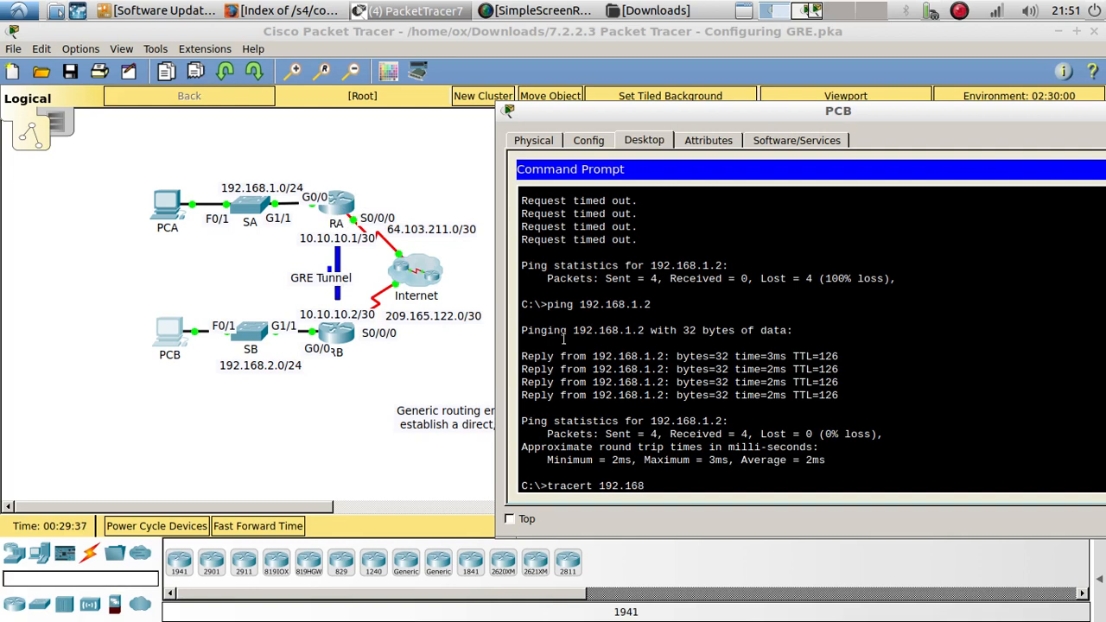
type("2")
key("Return")
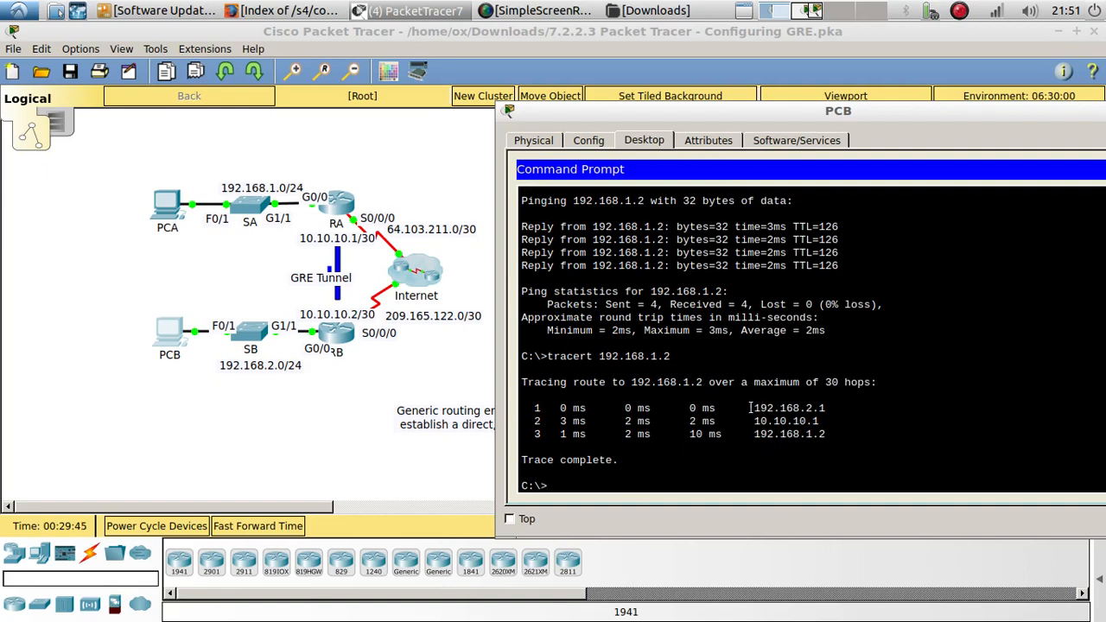
Compare the hop addresses in PCB's trace output with the GRE tunnel and router addresses in the topology.
left_click_drag(755, 407, 837, 405)
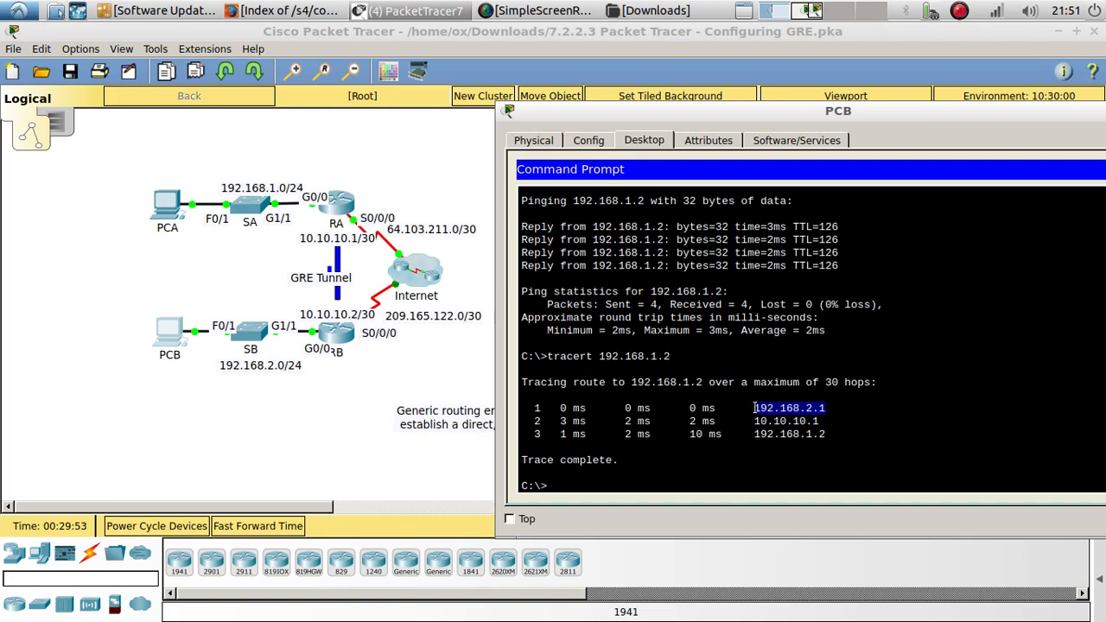
left_click_drag(754, 421, 819, 420)
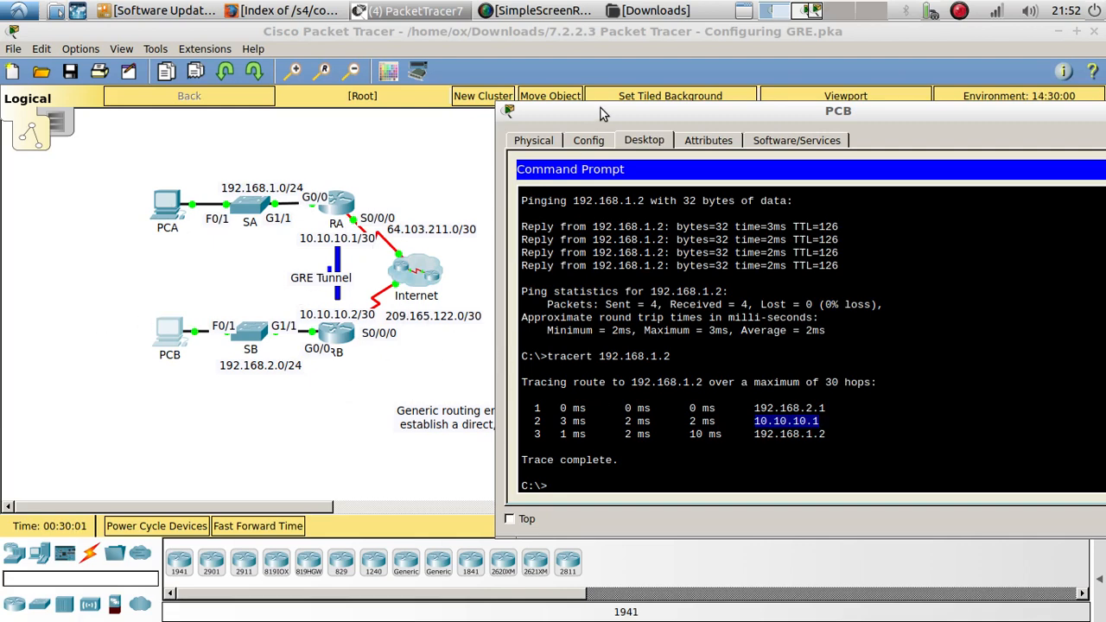
left_click_drag(600, 108, 531, 79)
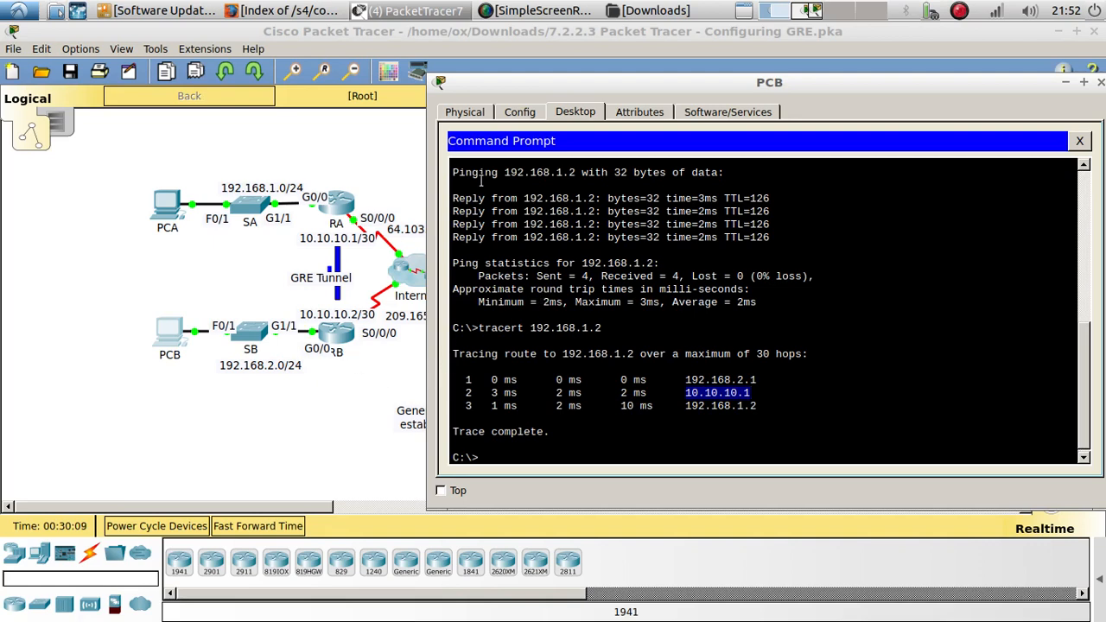
left_click_drag(529, 84, 588, 79)
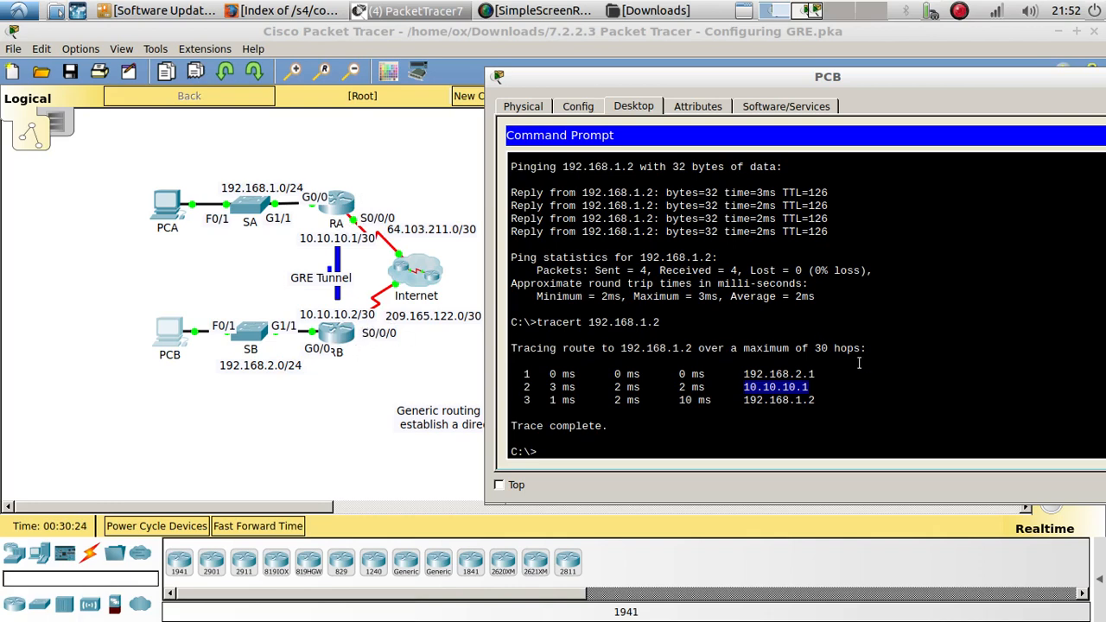
left_click(857, 401)
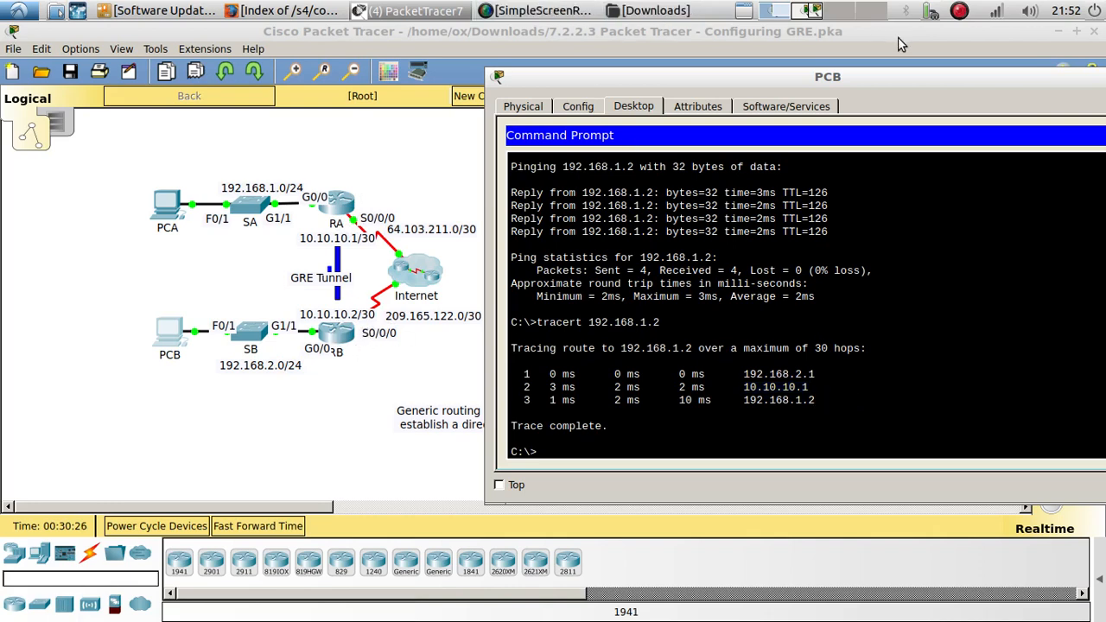
Check the results of the Configuring GRE activity and read its overall feedback.
left_click(812, 16)
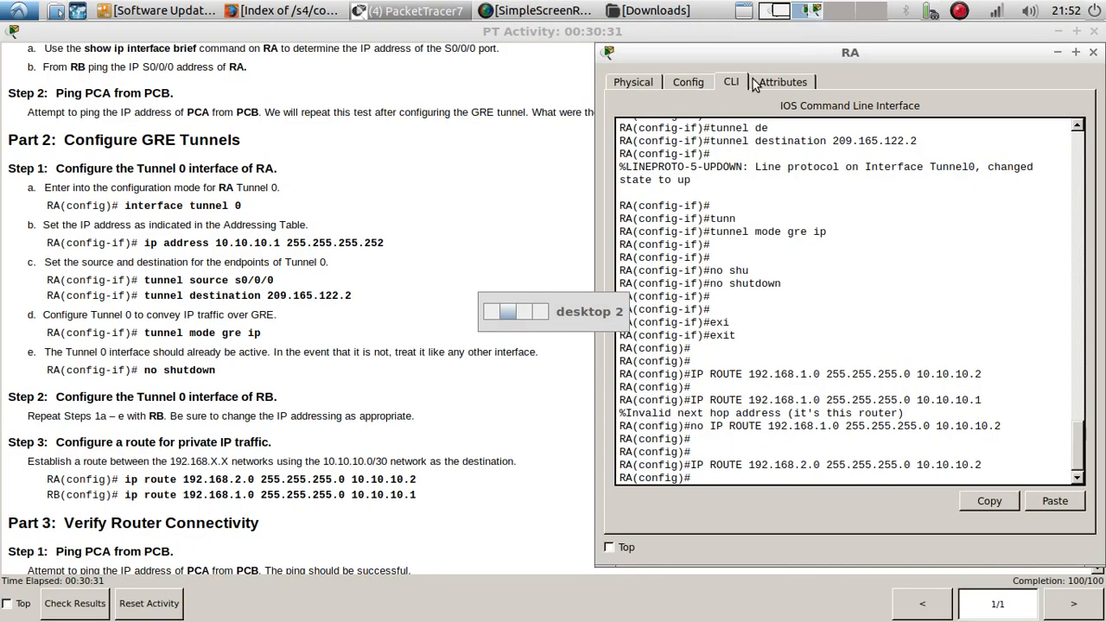
left_click(512, 356)
left_click(102, 604)
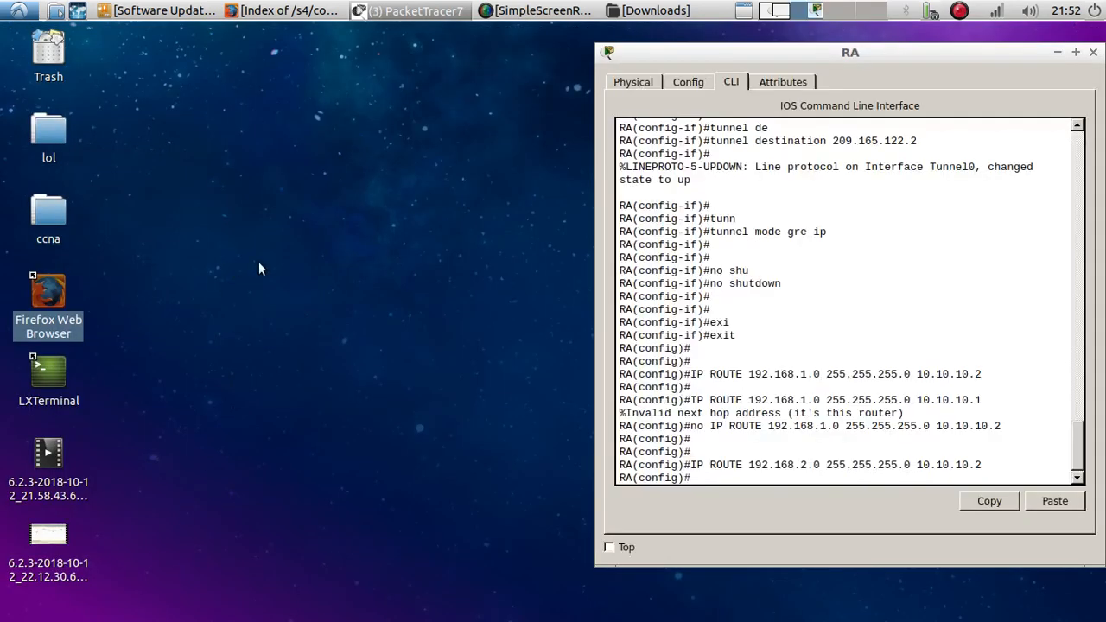
left_click(423, 10)
left_click(415, 38)
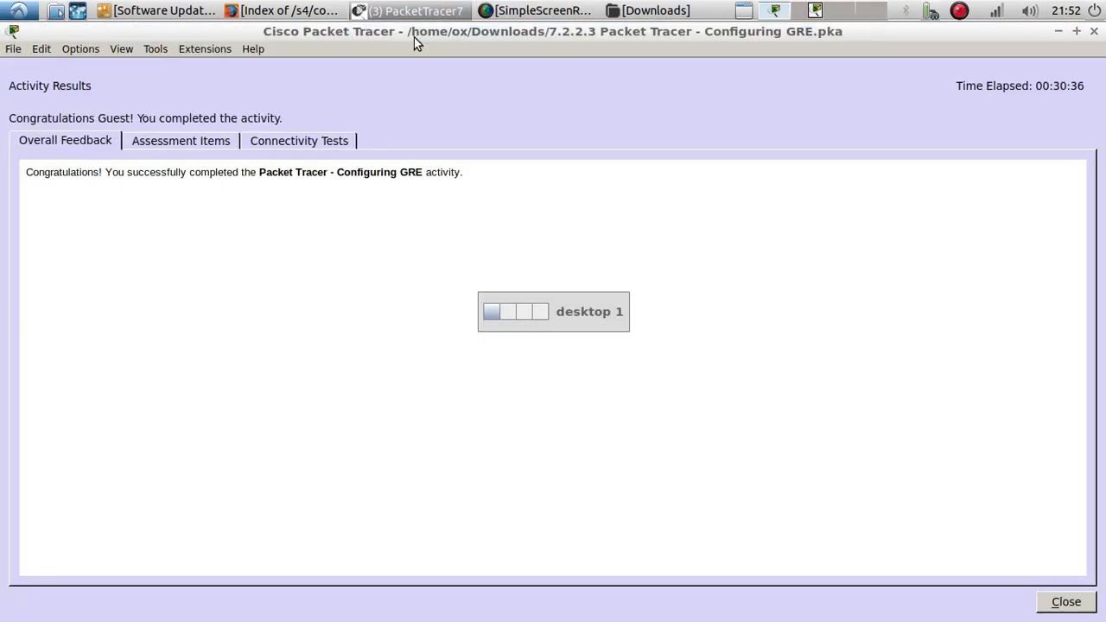
left_click_drag(28, 171, 178, 172)
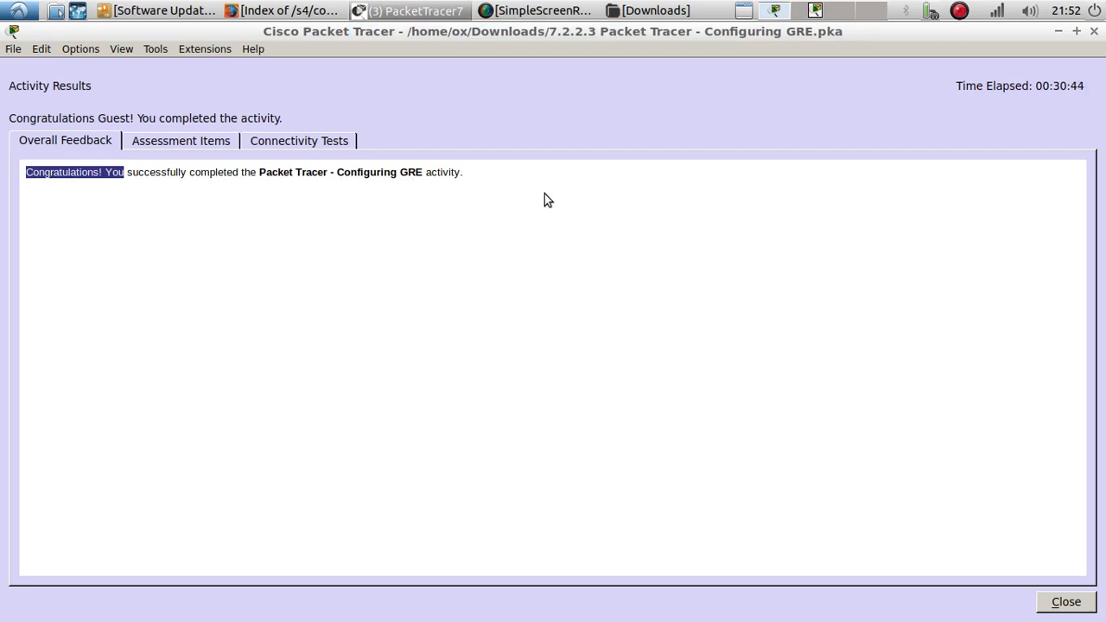
triple_click(466, 172)
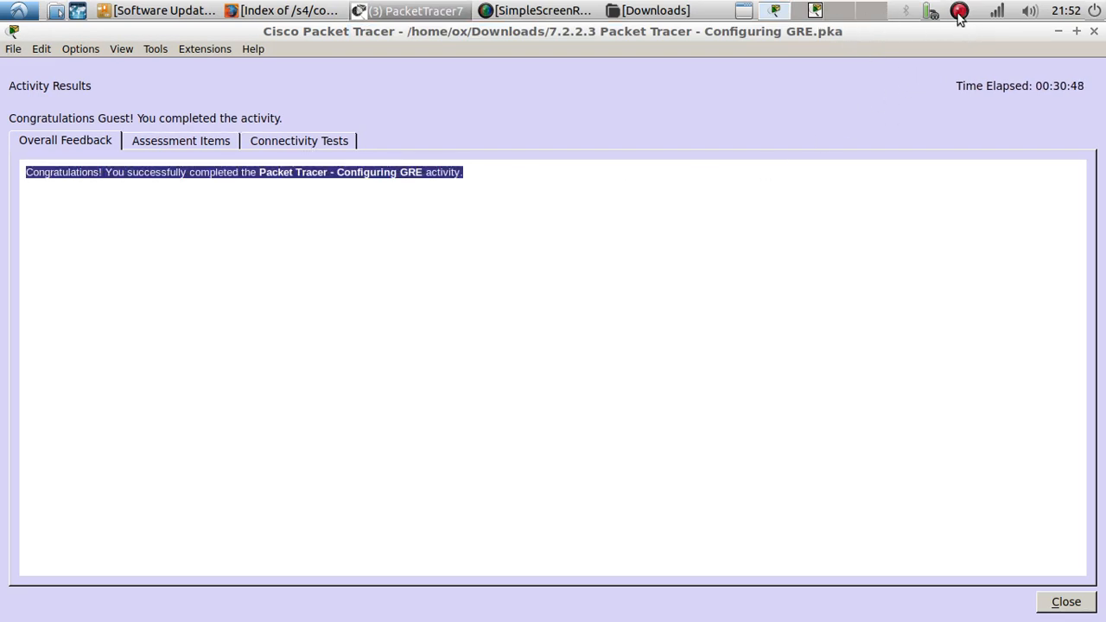